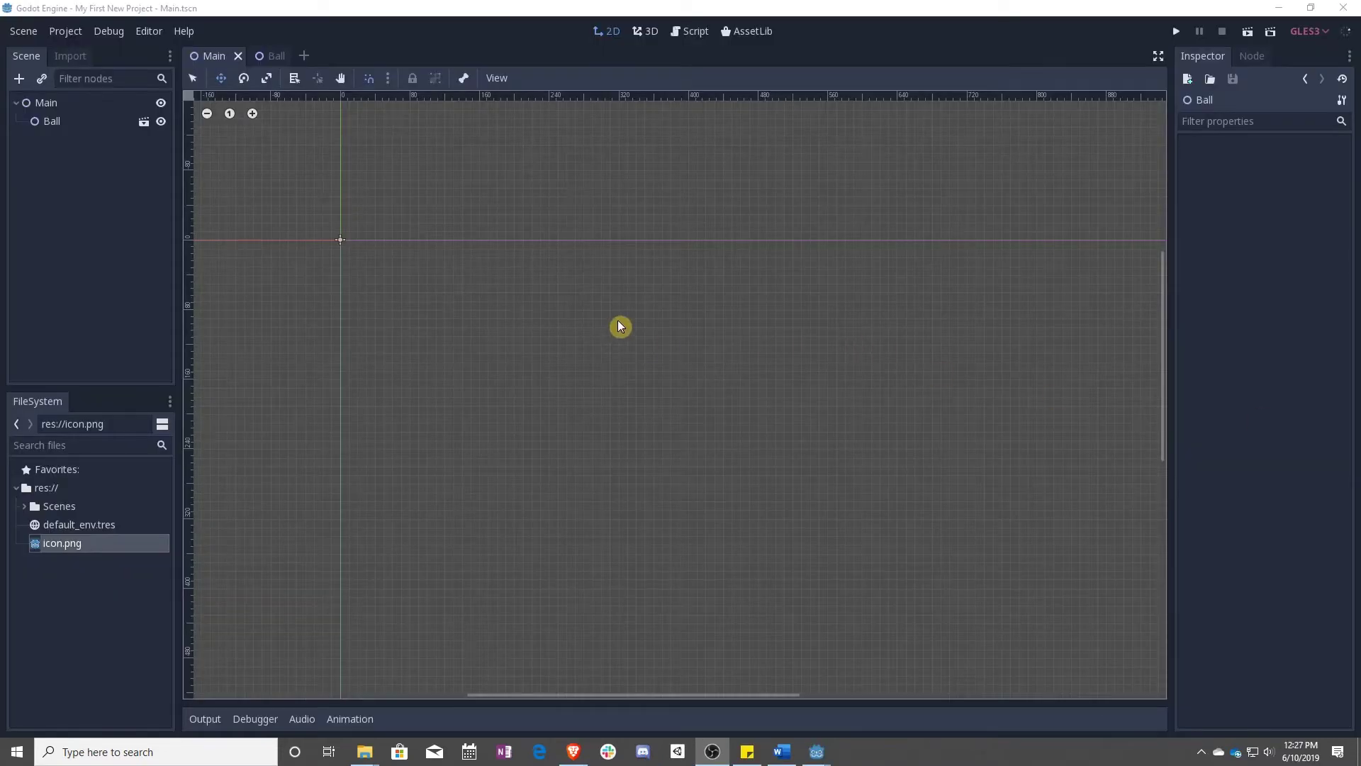
Open Ball.tscn from the FileSystem Scenes folder and switch to its scene tab.
{"action": "left_click", "coordinate": [64, 128]}
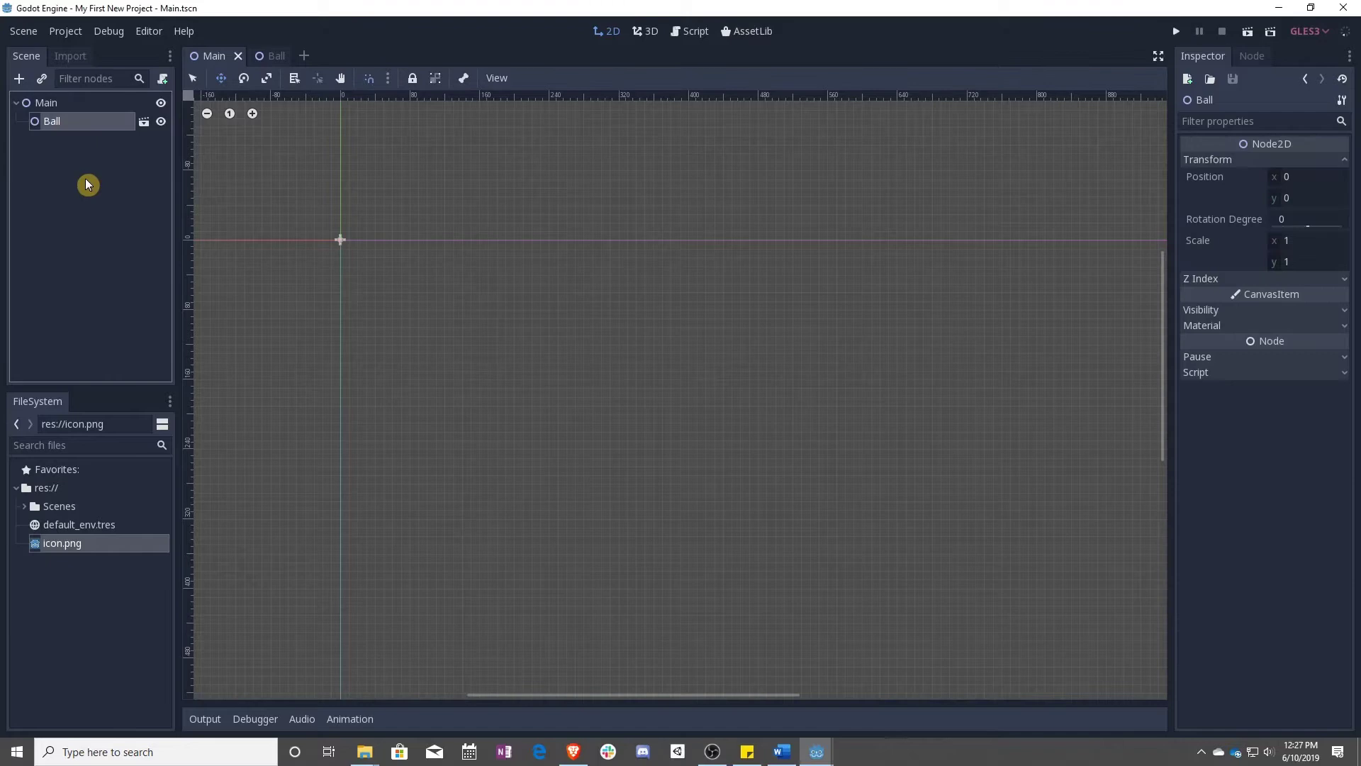
{"action": "left_click", "coordinate": [25, 507]}
{"action": "left_click", "coordinate": [70, 524]}
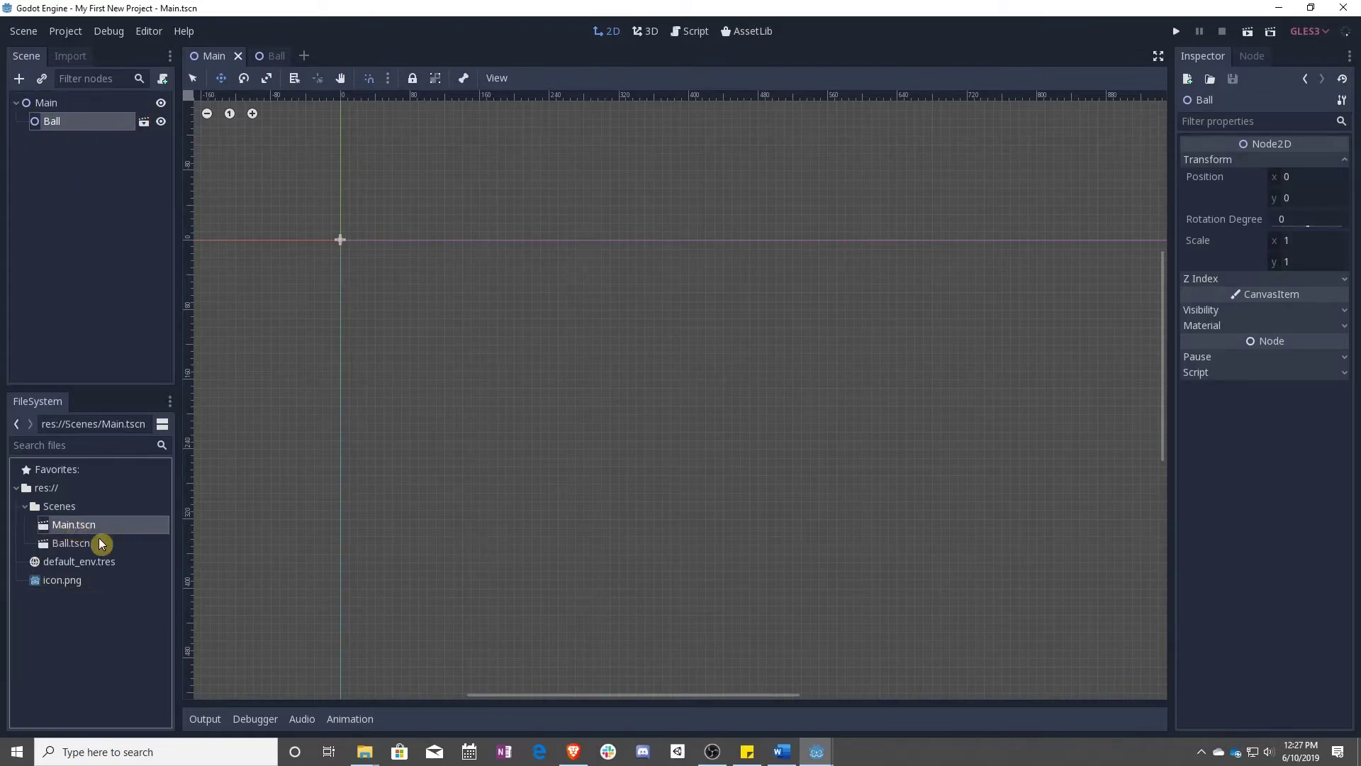
{"action": "left_click", "coordinate": [97, 545]}
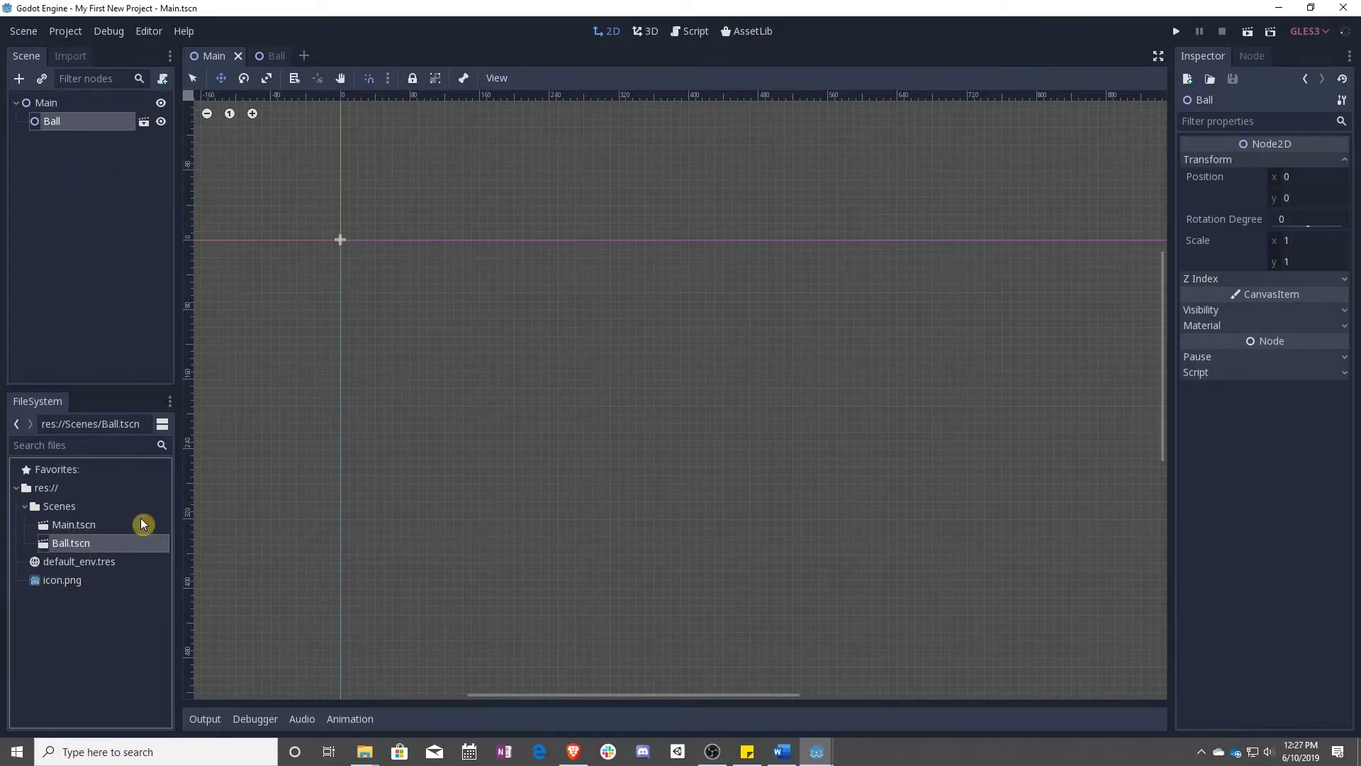
{"action": "left_click", "coordinate": [270, 56]}
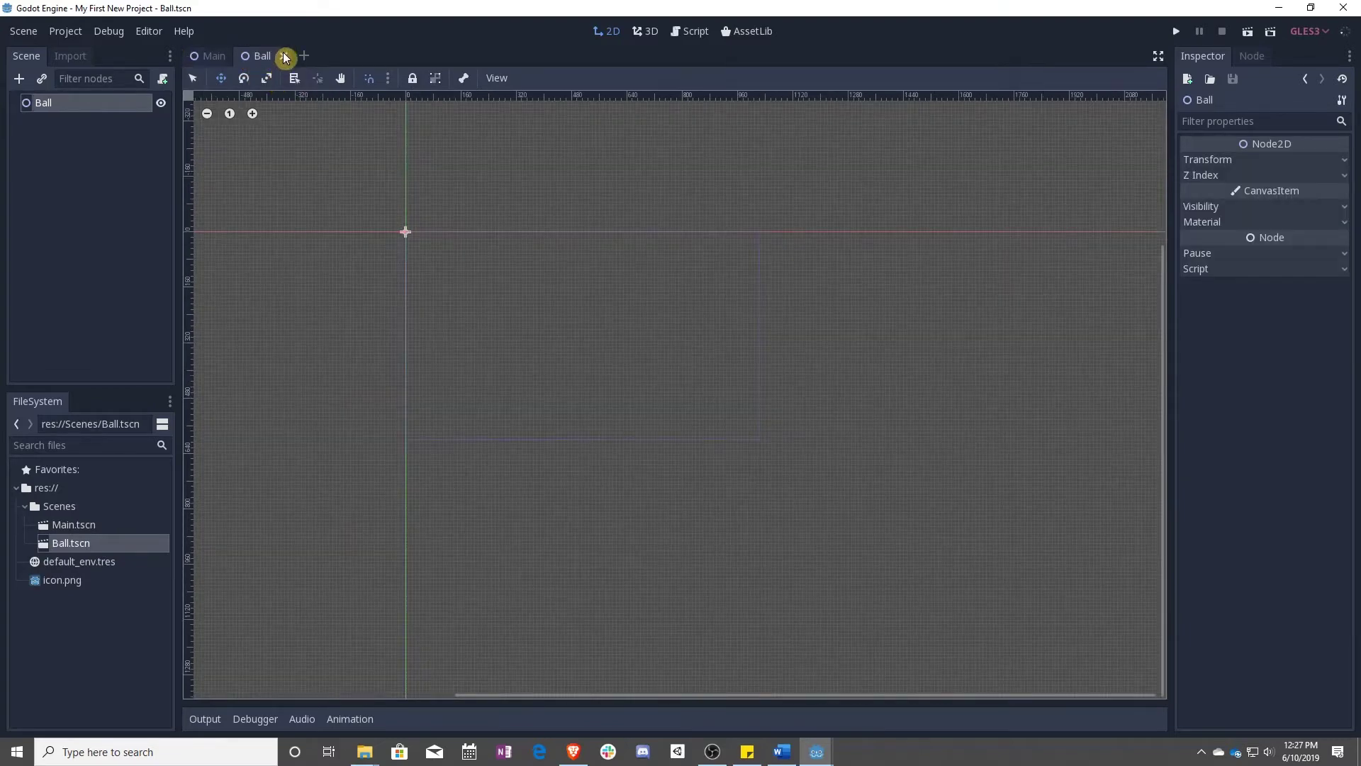
{"action": "left_click", "coordinate": [284, 57]}
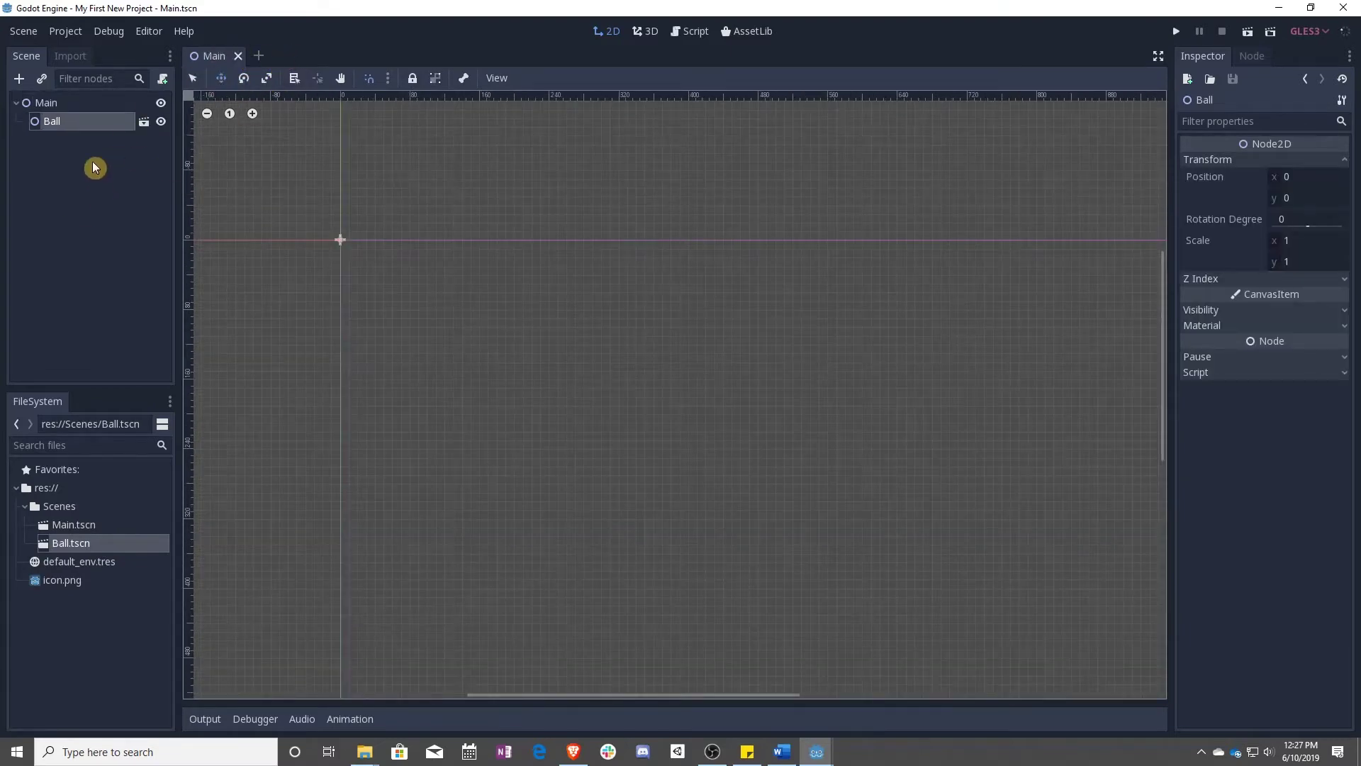
{"action": "left_click", "coordinate": [145, 125]}
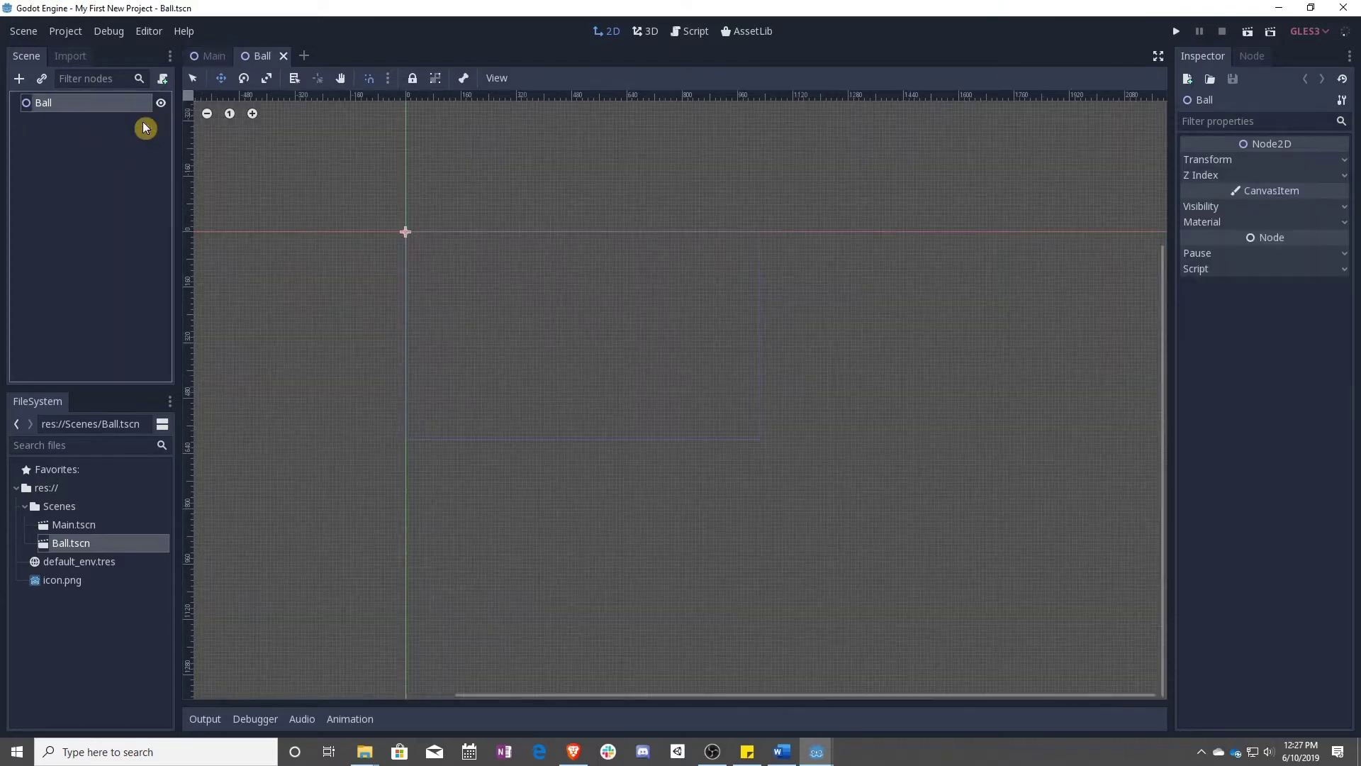
{"action": "left_click", "coordinate": [283, 56]}
{"action": "double_click", "coordinate": [85, 543]}
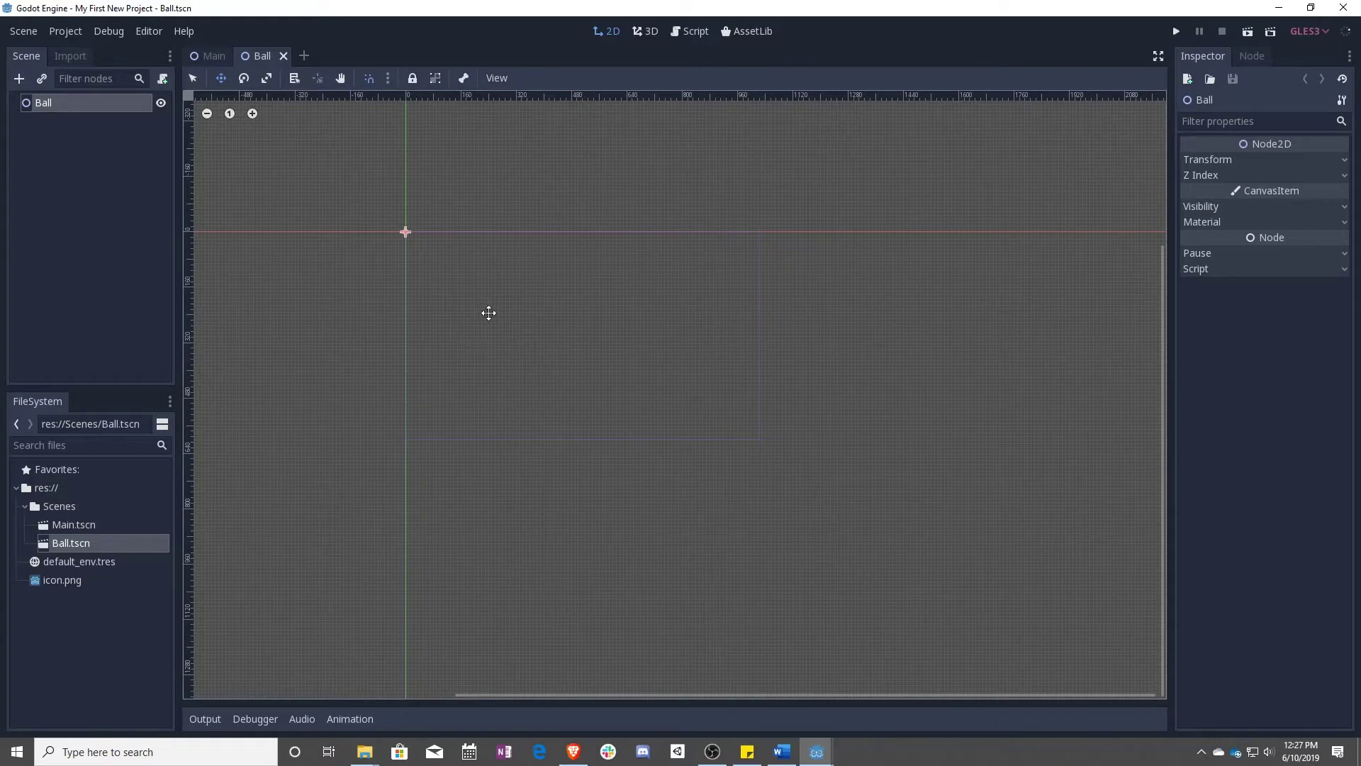
{"action": "left_click", "coordinate": [85, 168]}
Add a RigidBody2D child under Ball and read its missing-collision-shape warning.
{"action": "left_click", "coordinate": [53, 112]}
{"action": "left_click", "coordinate": [19, 80]}
{"action": "type", "text": "rigid"}
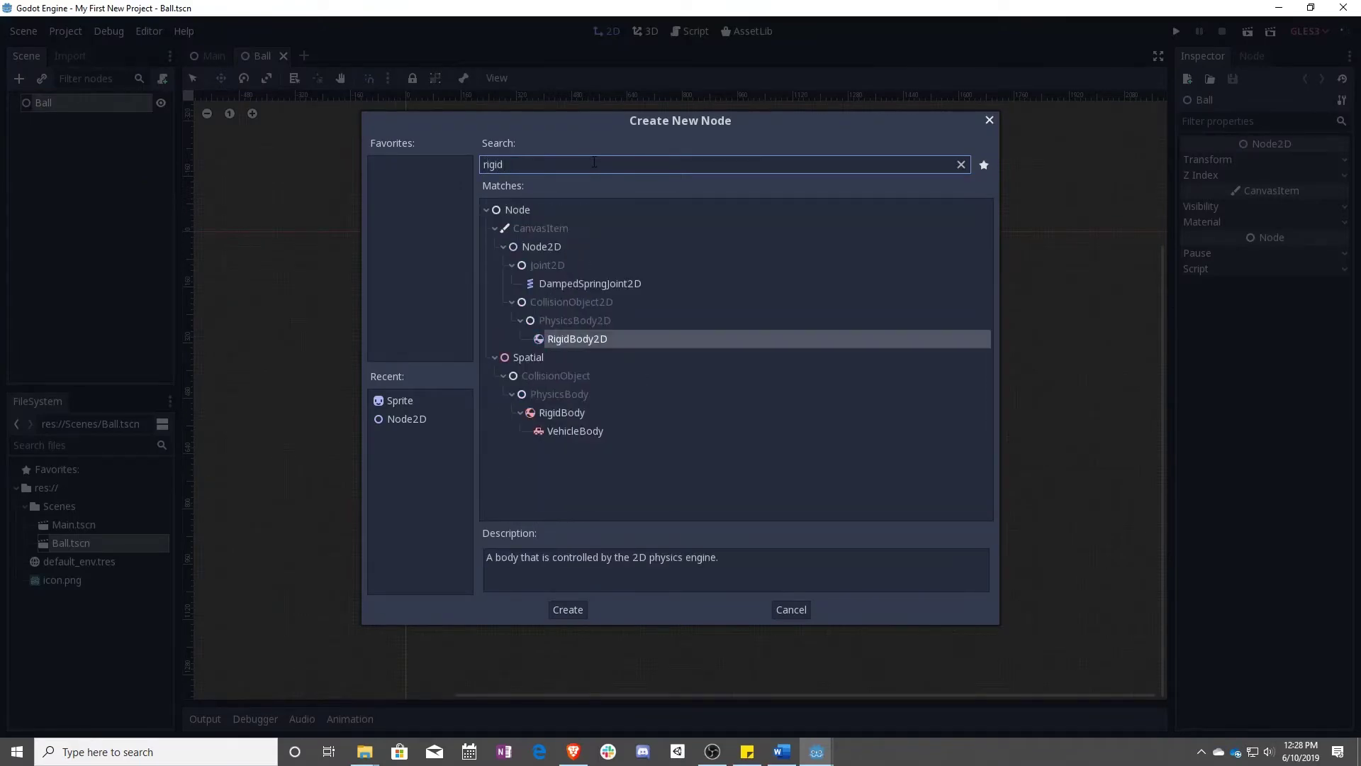
{"action": "double_click", "coordinate": [593, 338]}
{"action": "left_click", "coordinate": [117, 128]}
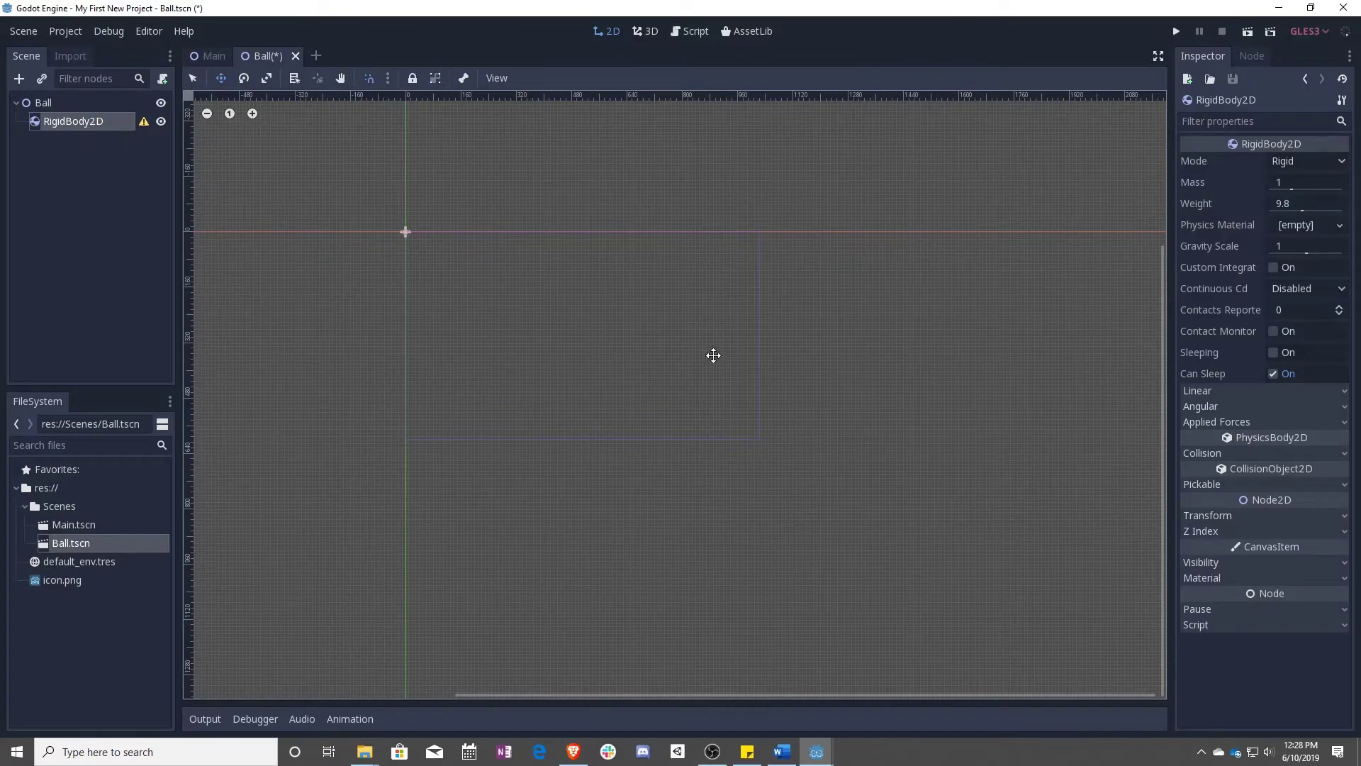
{"action": "left_click", "coordinate": [145, 124]}
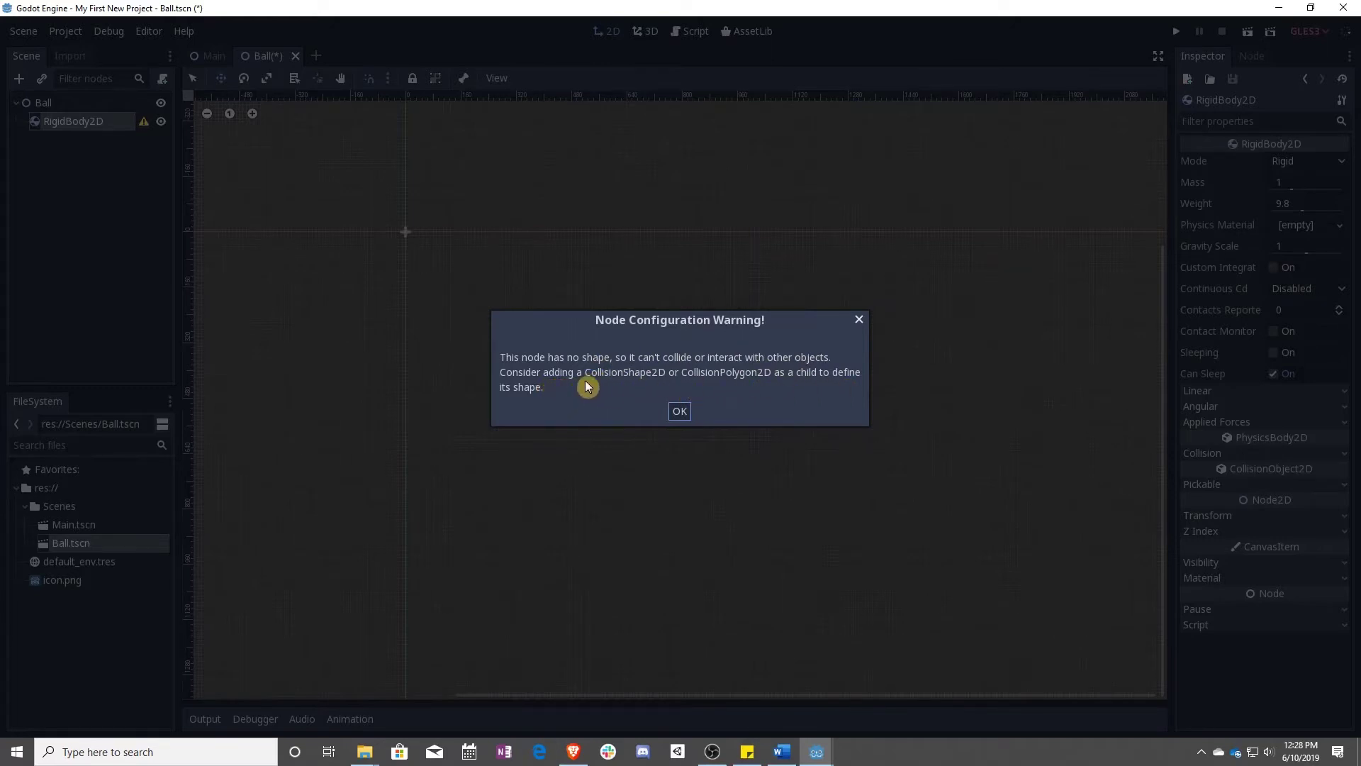
Add a CollisionShape2D under RigidBody2D and check its missing-shape warning.
{"action": "left_click", "coordinate": [679, 411]}
{"action": "right_click", "coordinate": [89, 124]}
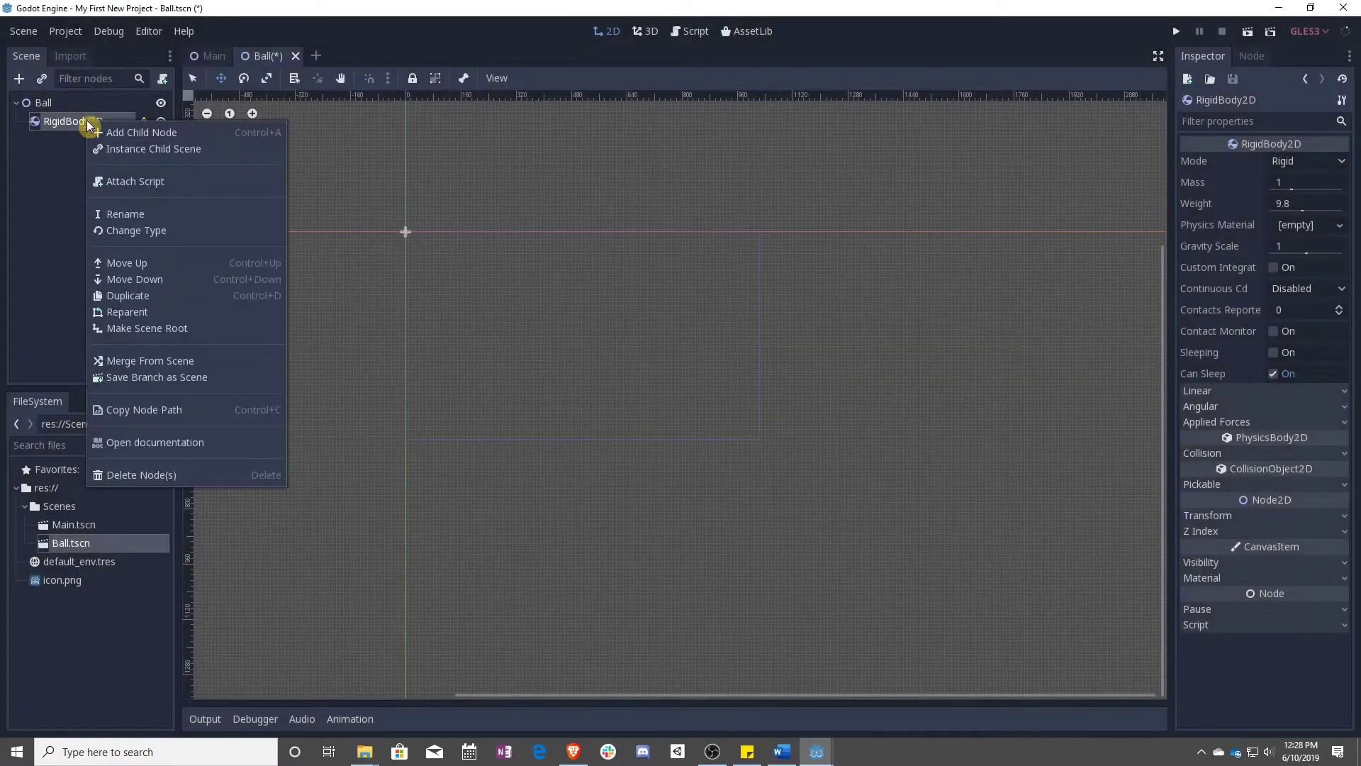
{"action": "left_click", "coordinate": [113, 134]}
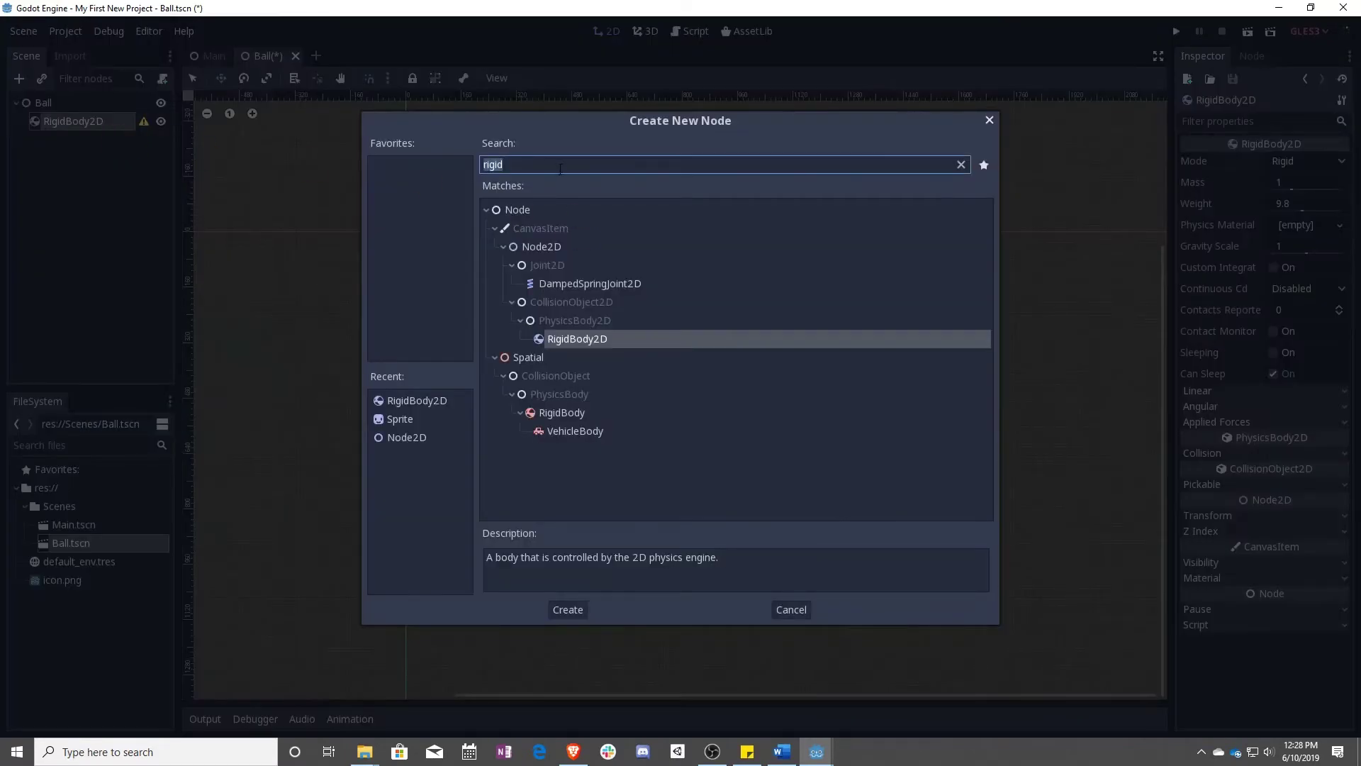
{"action": "type", "text": "coll"}
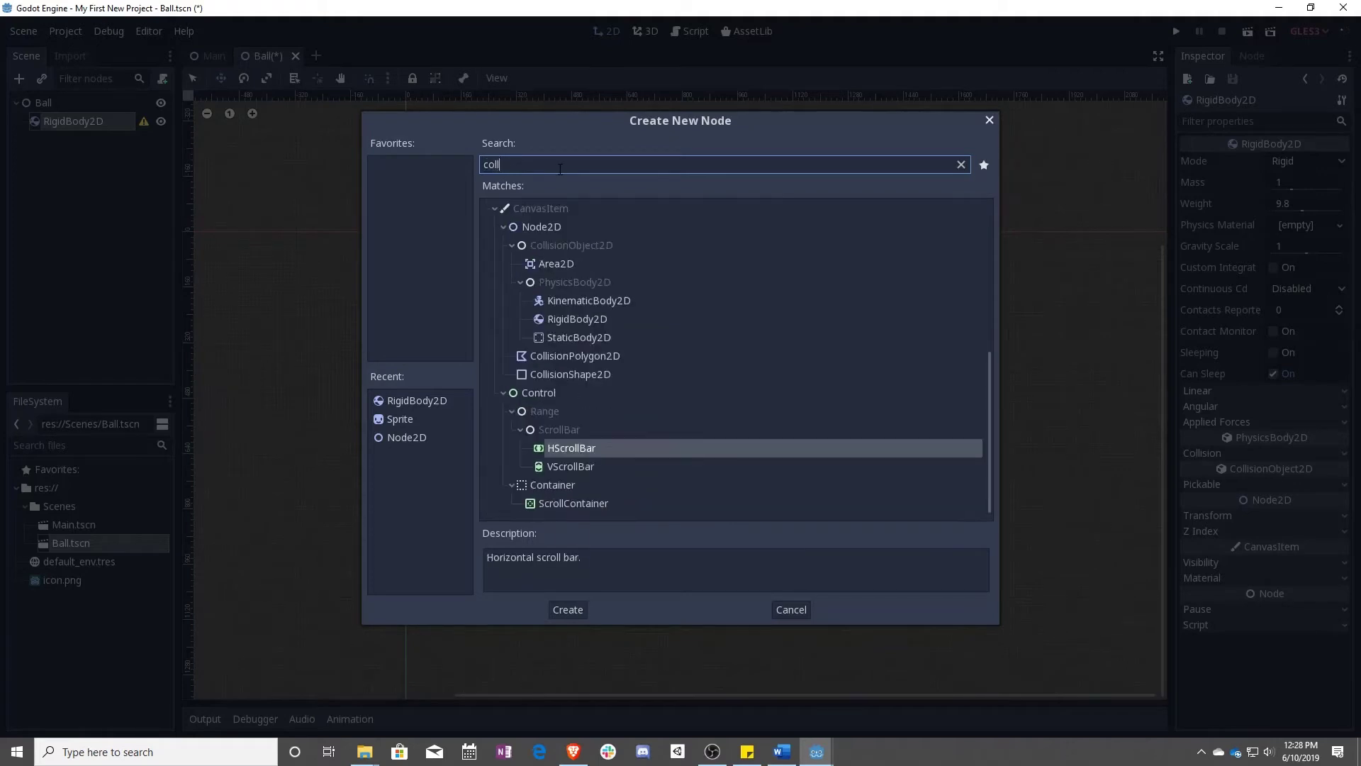
{"action": "type", "text": "ision sha"}
{"action": "key", "text": "BackSpace"}
{"action": "key", "text": "BackSpace"}
{"action": "key", "text": "BackSpace"}
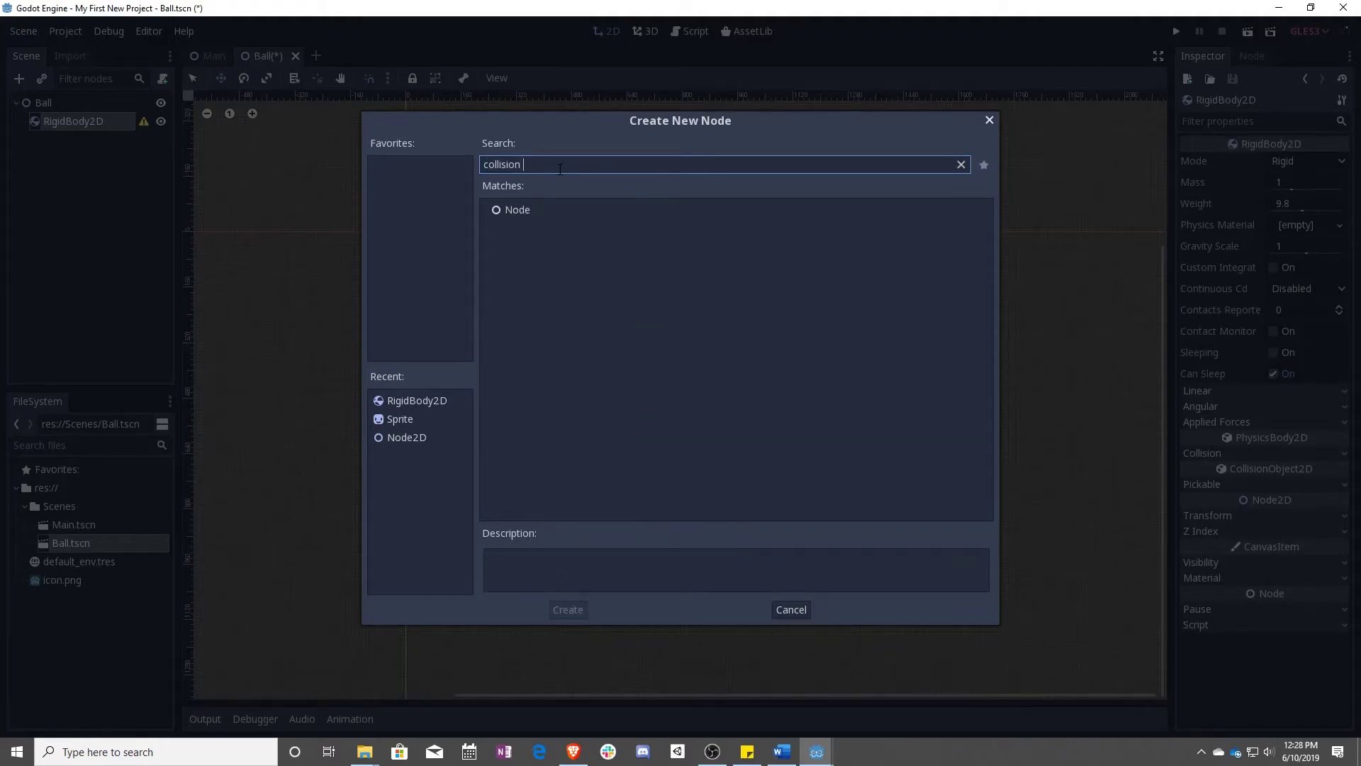
{"action": "key", "text": "BackSpace"}
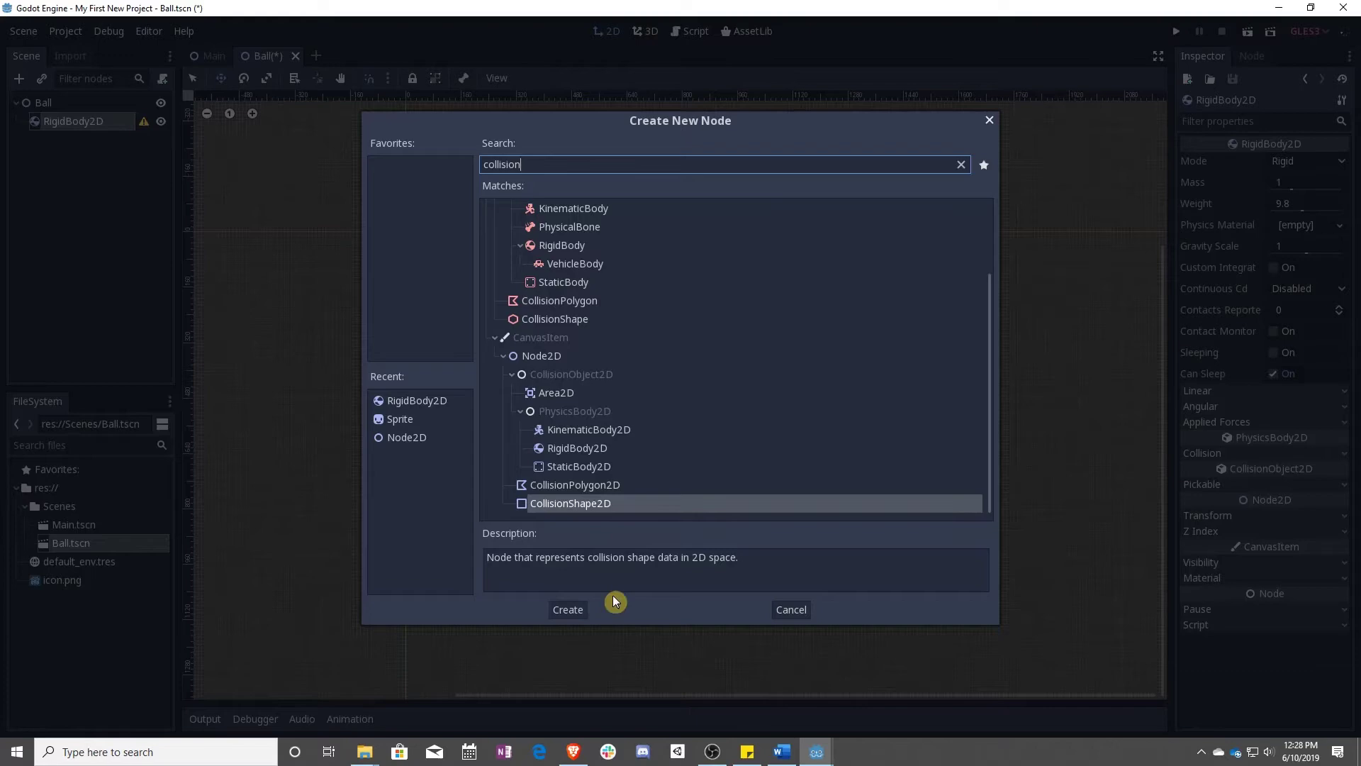
{"action": "double_click", "coordinate": [573, 504]}
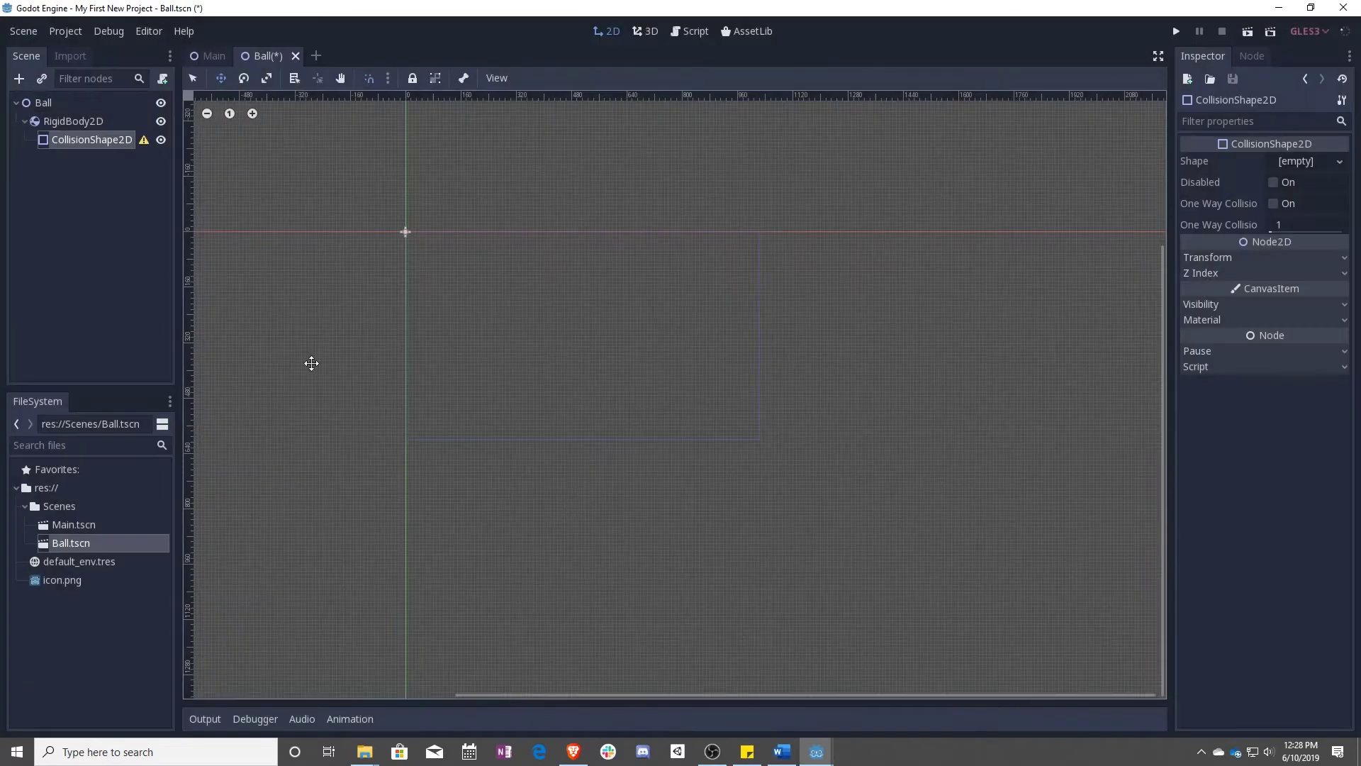
{"action": "left_click", "coordinate": [145, 139]}
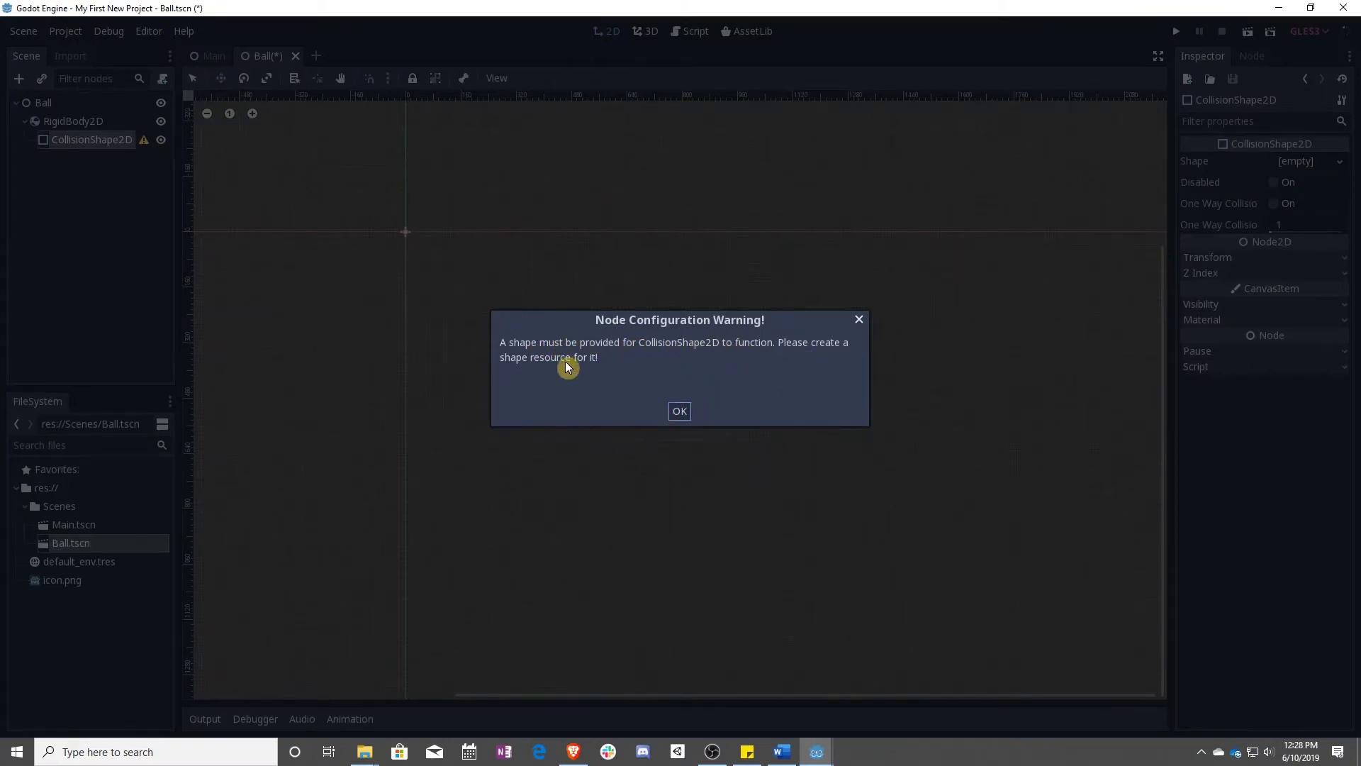
{"action": "left_click", "coordinate": [679, 410]}
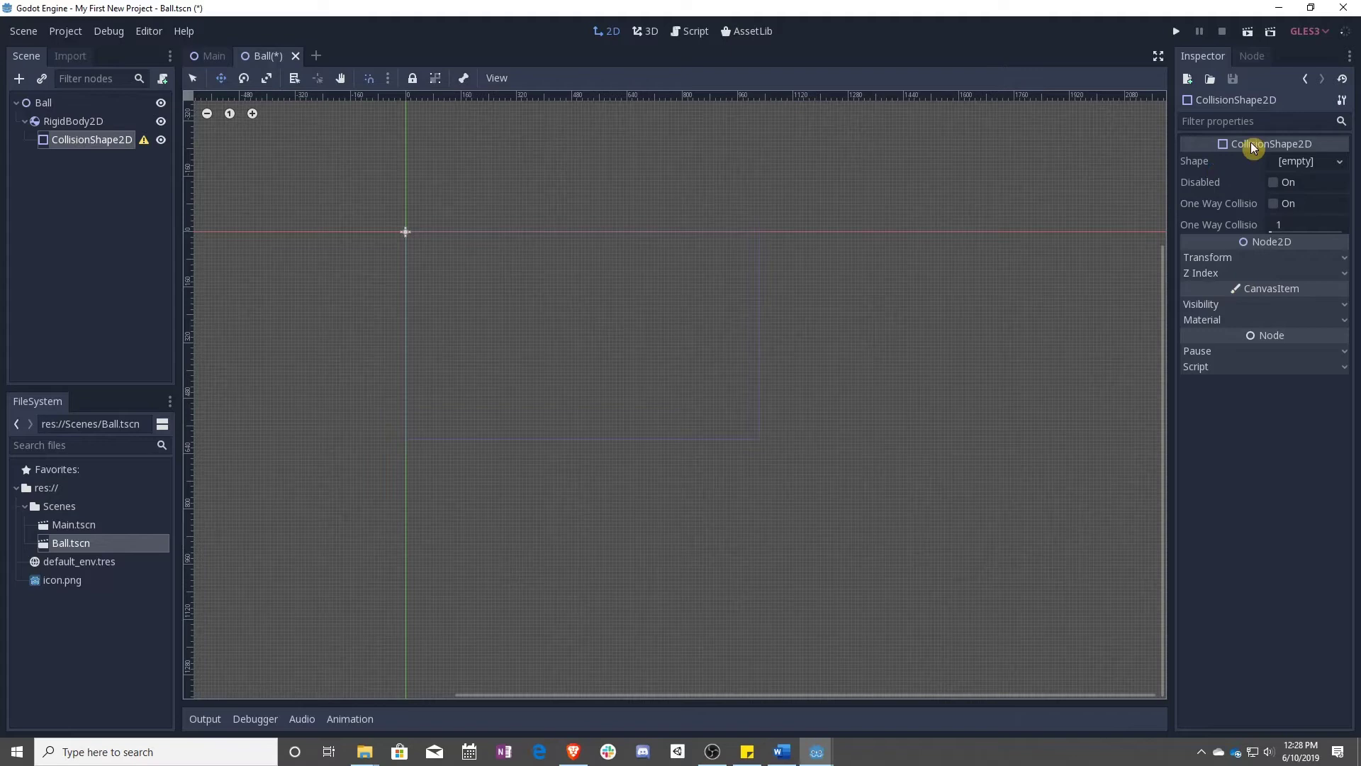
Give the CollisionShape2D a new RectangleShape2D and zoom in on the cyan square.
{"action": "left_click", "coordinate": [1340, 163]}
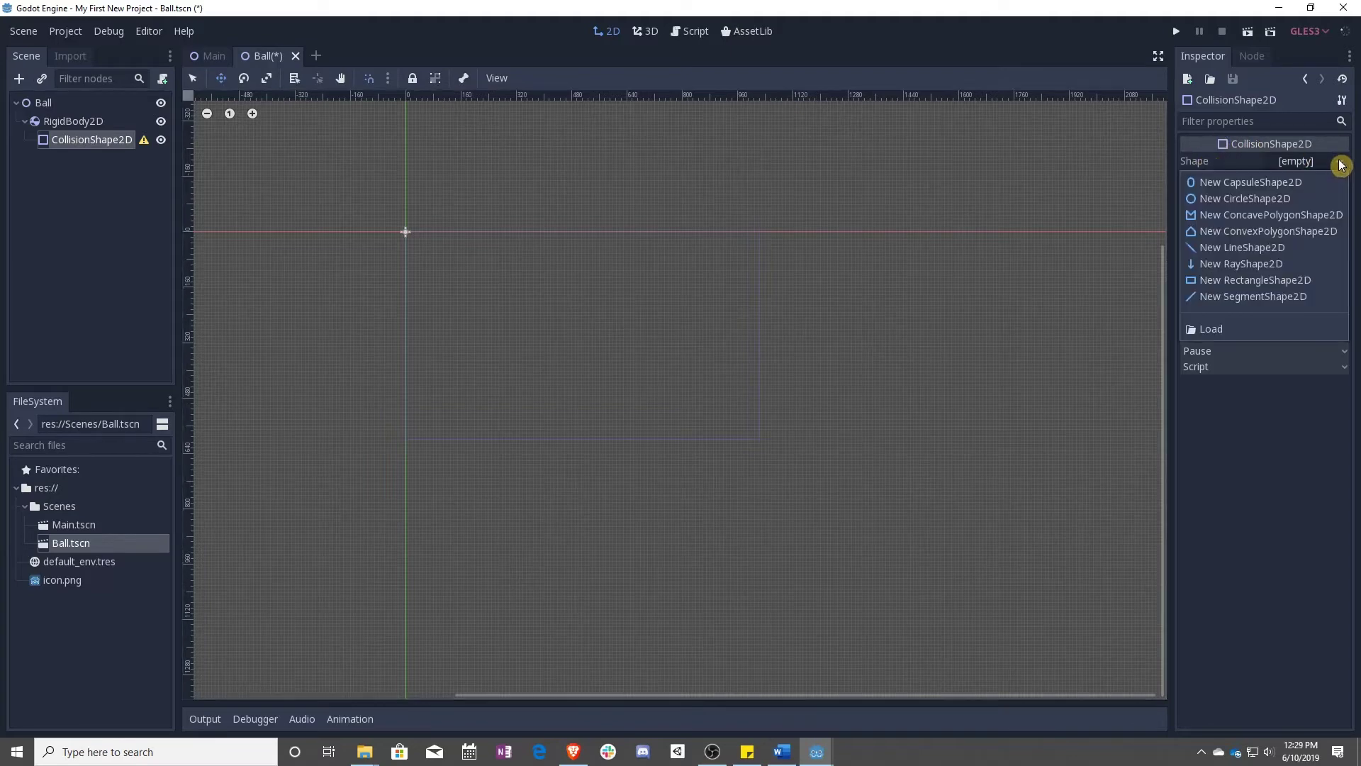
{"action": "left_click", "coordinate": [1252, 280]}
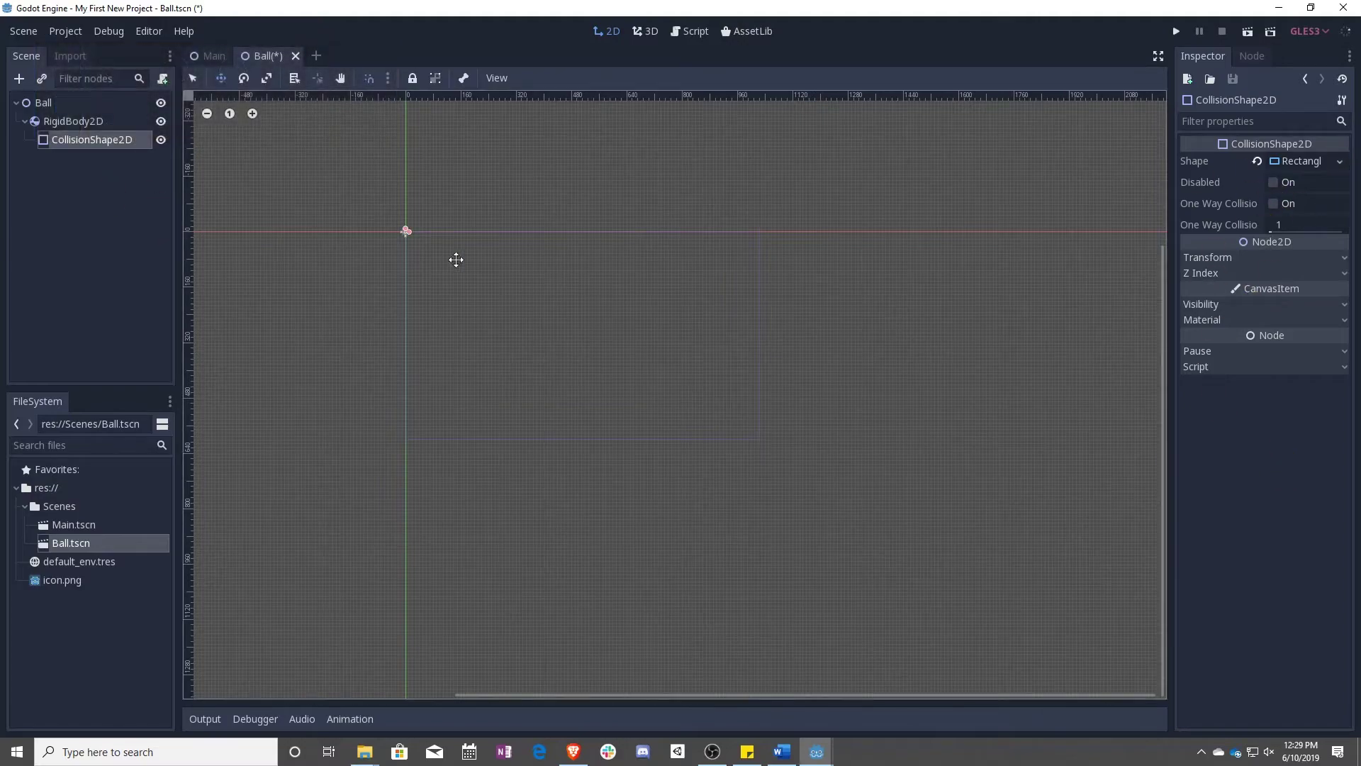
{"action": "scroll", "coordinate": [394, 234], "scroll_direction": "up", "scroll_amount": 5}
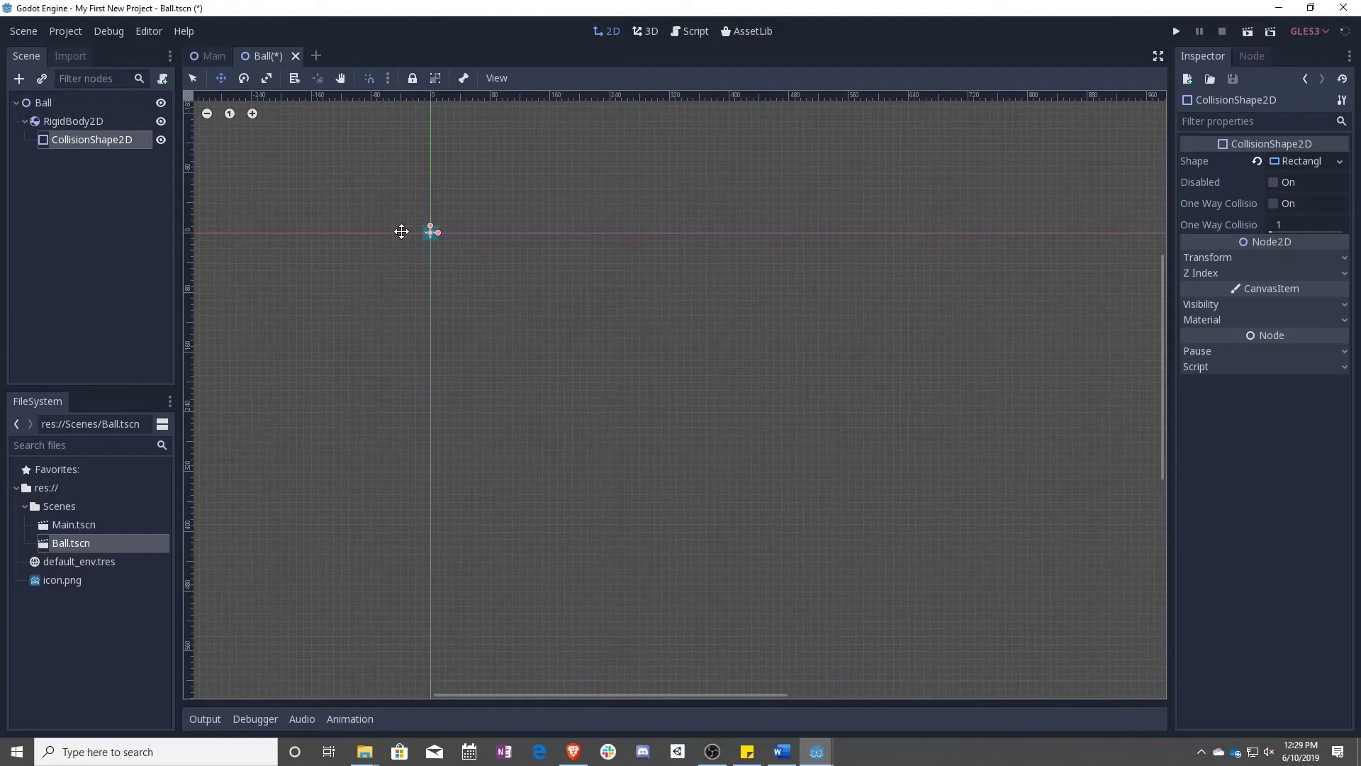
{"action": "scroll", "coordinate": [402, 232], "scroll_direction": "up", "scroll_amount": 8}
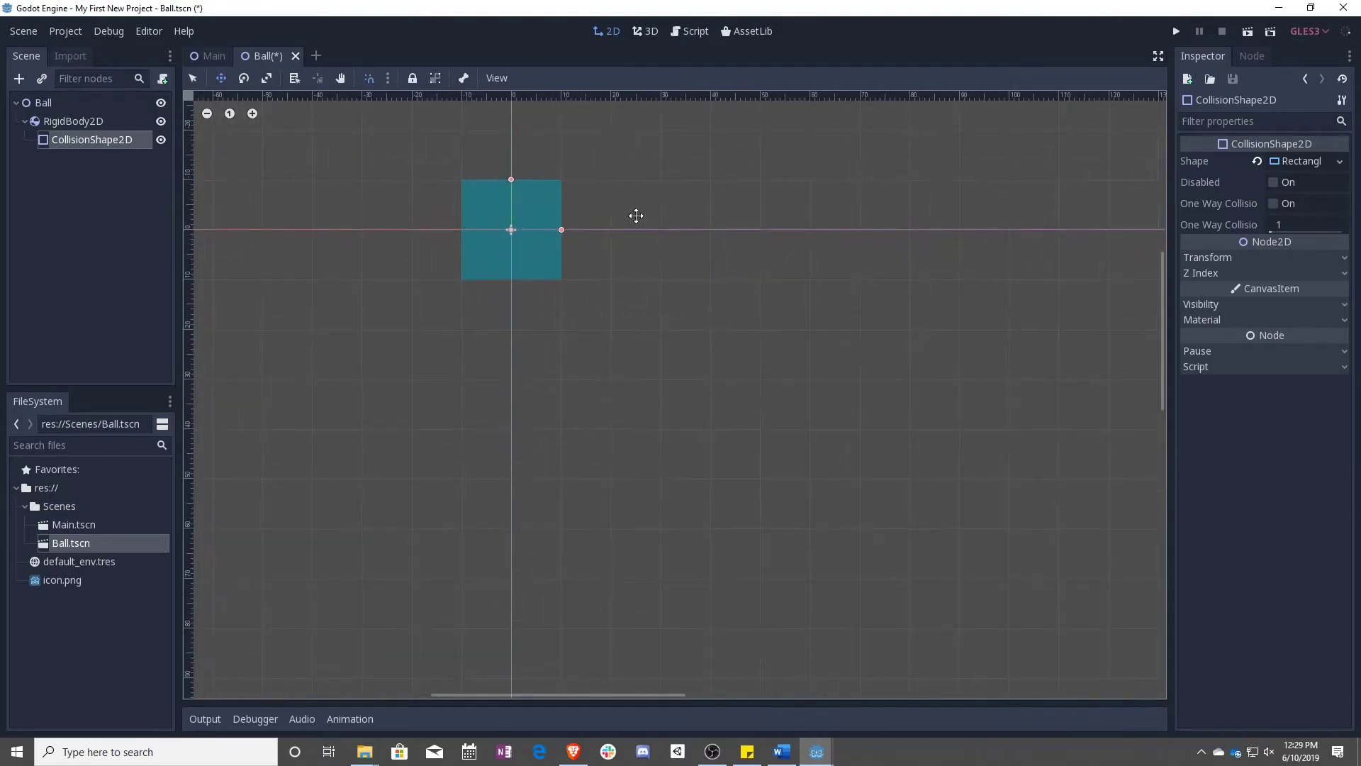
{"action": "middle_click_drag", "start_coordinate": [636, 215], "coordinate": [692, 316]}
{"action": "scroll", "coordinate": [656, 312], "scroll_direction": "up", "scroll_amount": 1}
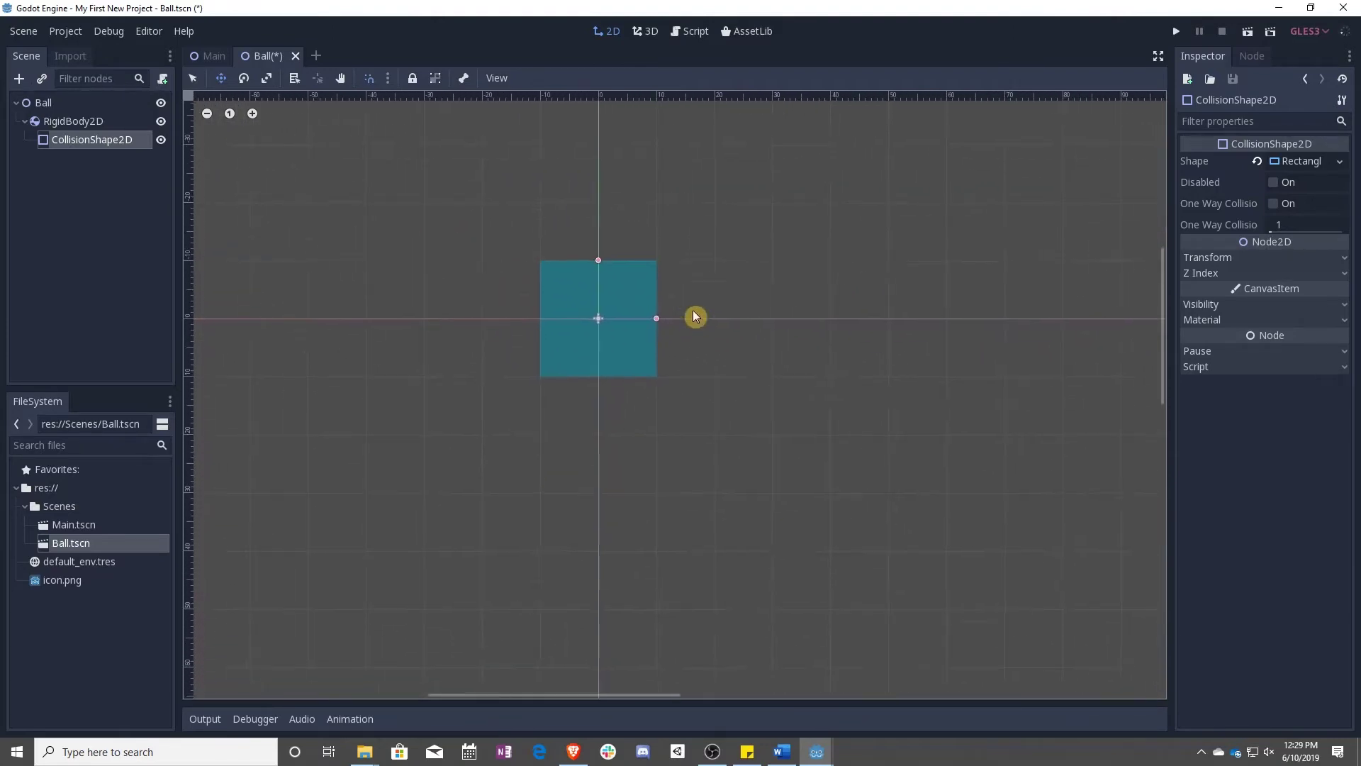
{"action": "left_click", "coordinate": [79, 122]}
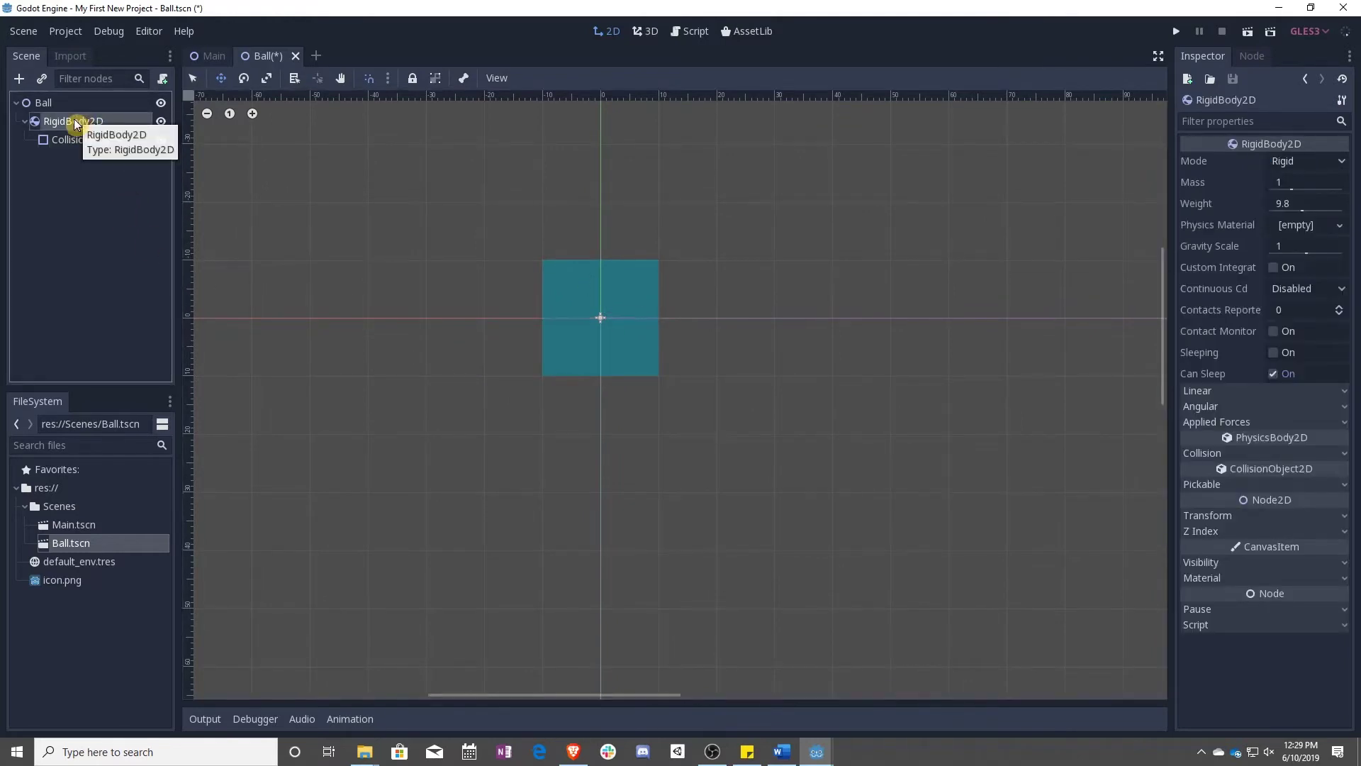
Add a Sprite node as a child of RigidBody2D.
{"action": "right_click", "coordinate": [76, 124]}
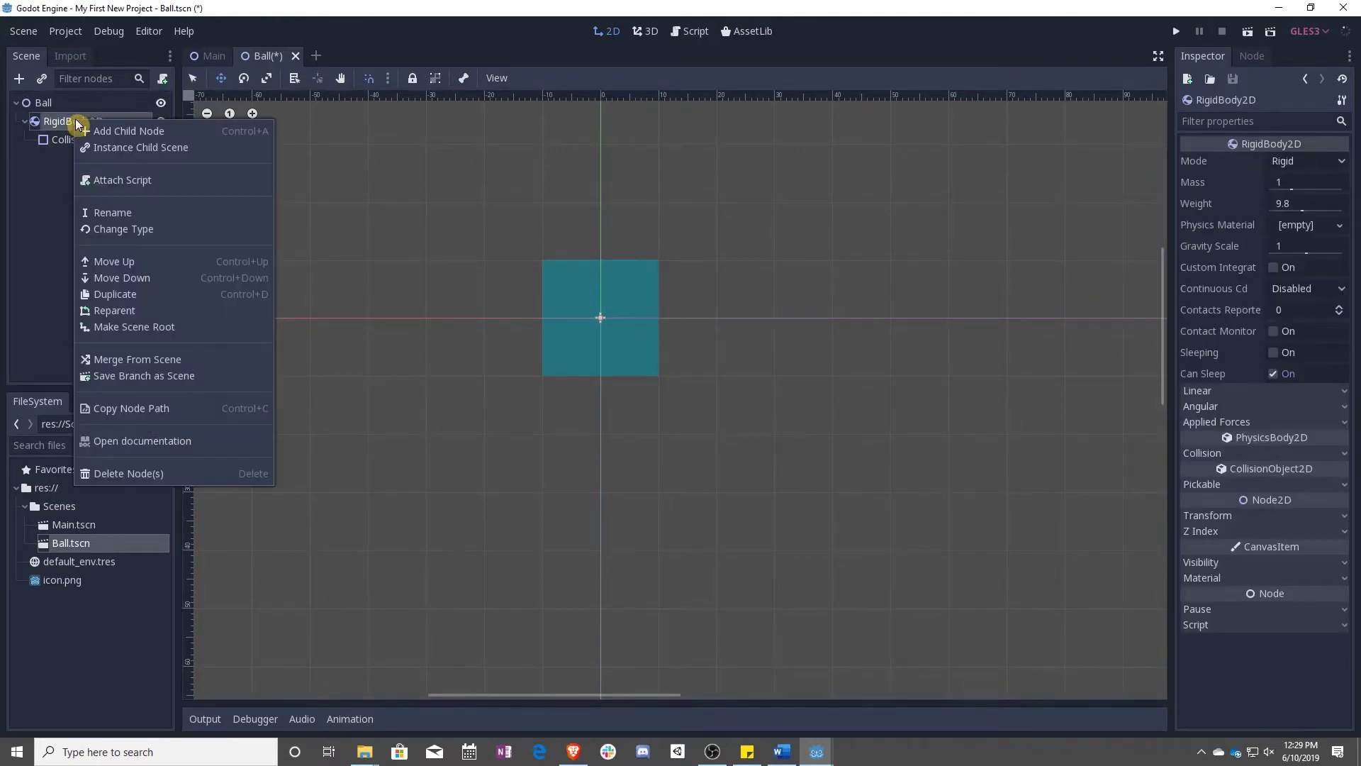
{"action": "left_click", "coordinate": [145, 132]}
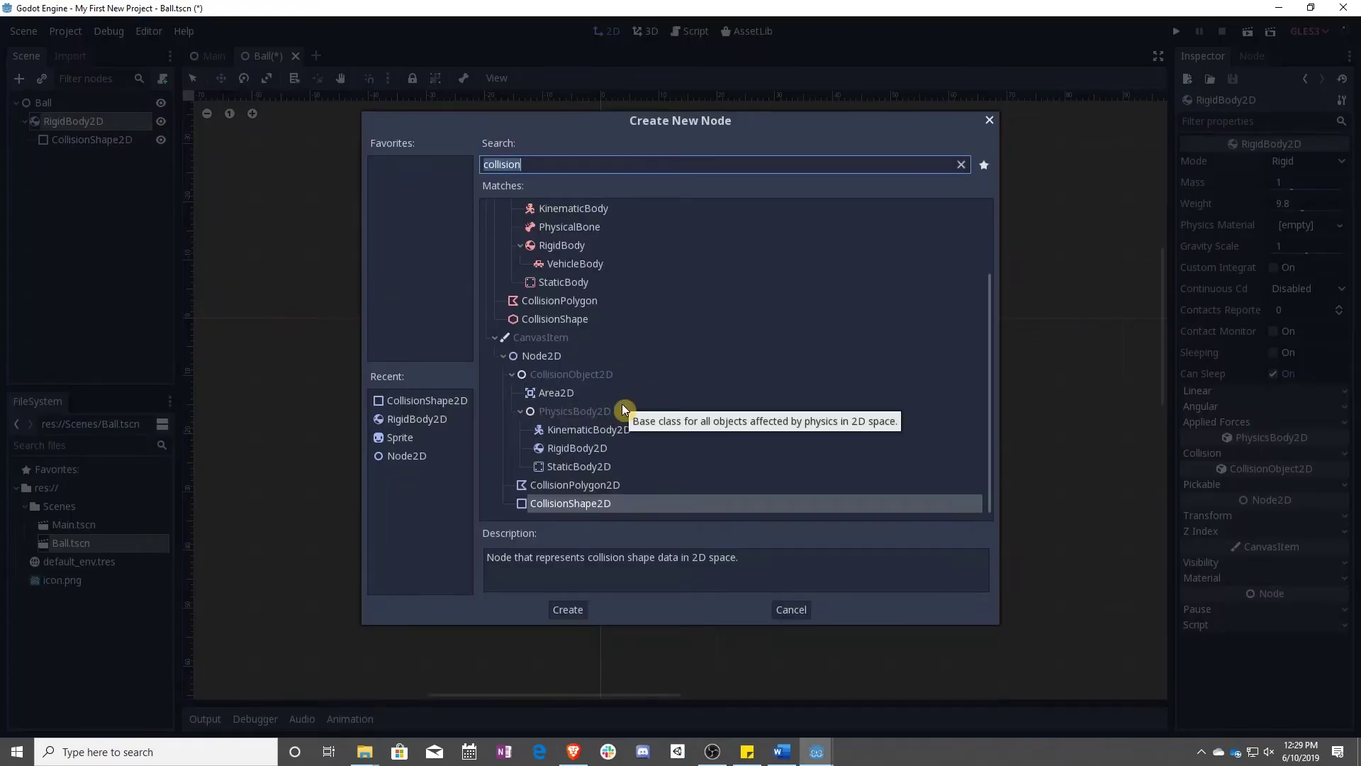
{"action": "type", "text": "spri"}
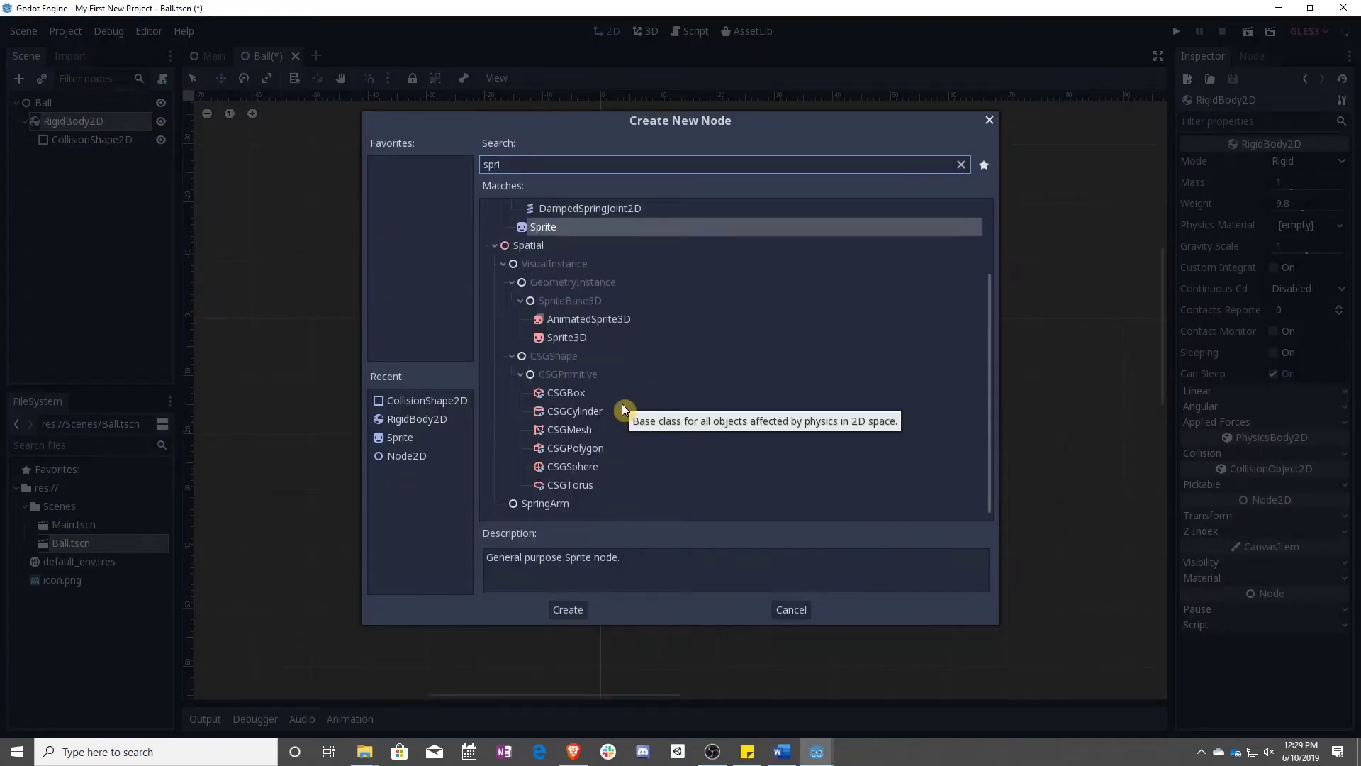
{"action": "double_click", "coordinate": [556, 226]}
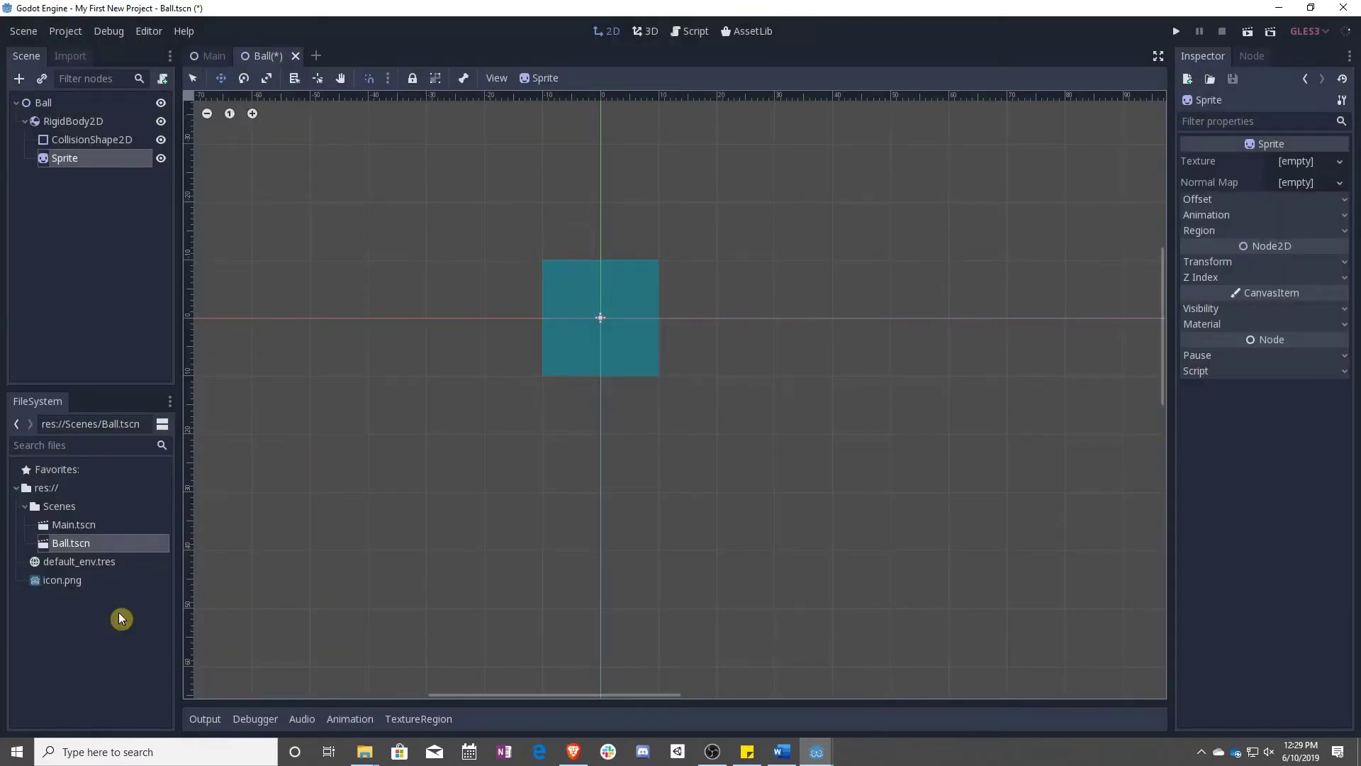
Assign icon.png from FileSystem as the Sprite's texture.
{"action": "left_click", "coordinate": [68, 581]}
{"action": "left_click_drag", "start_coordinate": [68, 581], "coordinate": [1288, 163]}
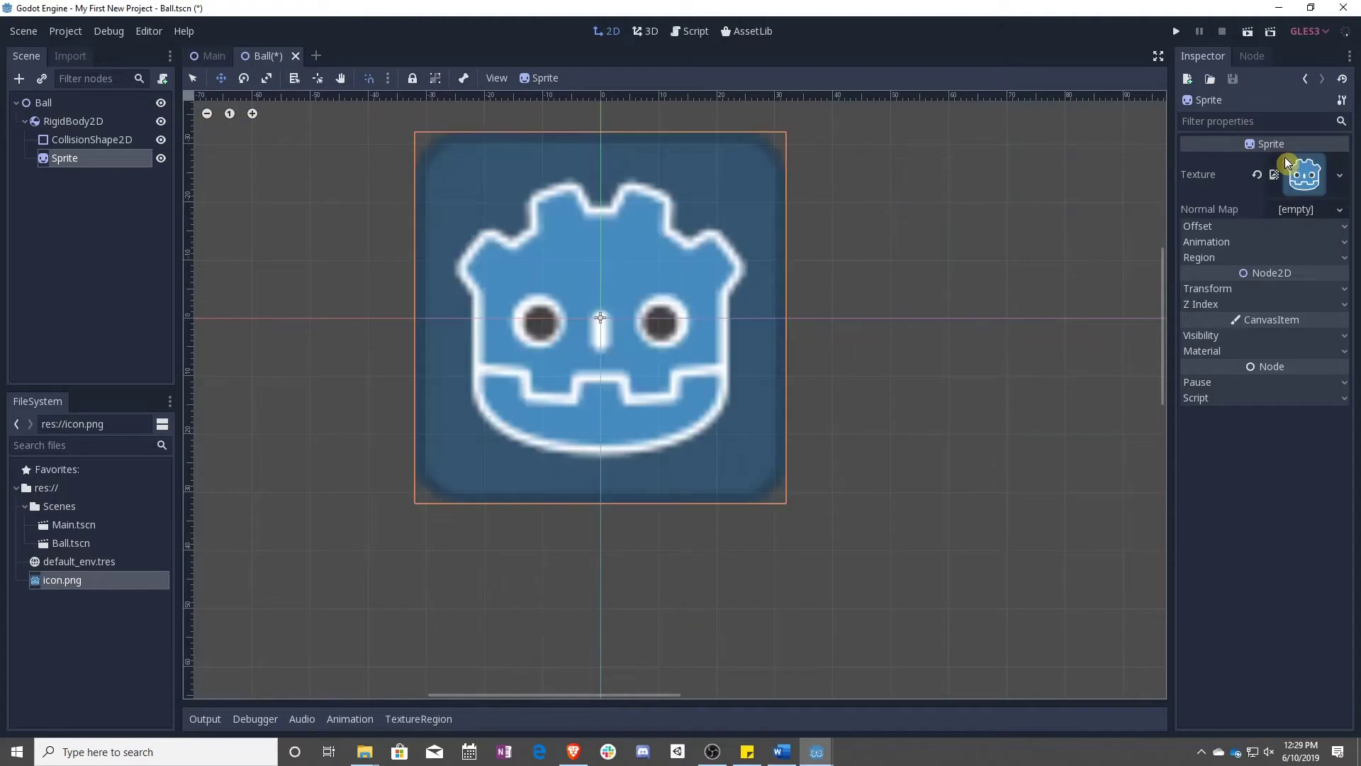
{"action": "left_click", "coordinate": [266, 78]}
Drag the sprite's corner handles inward until it roughly matches the collision square.
{"action": "left_click", "coordinate": [217, 80]}
{"action": "left_click", "coordinate": [193, 78]}
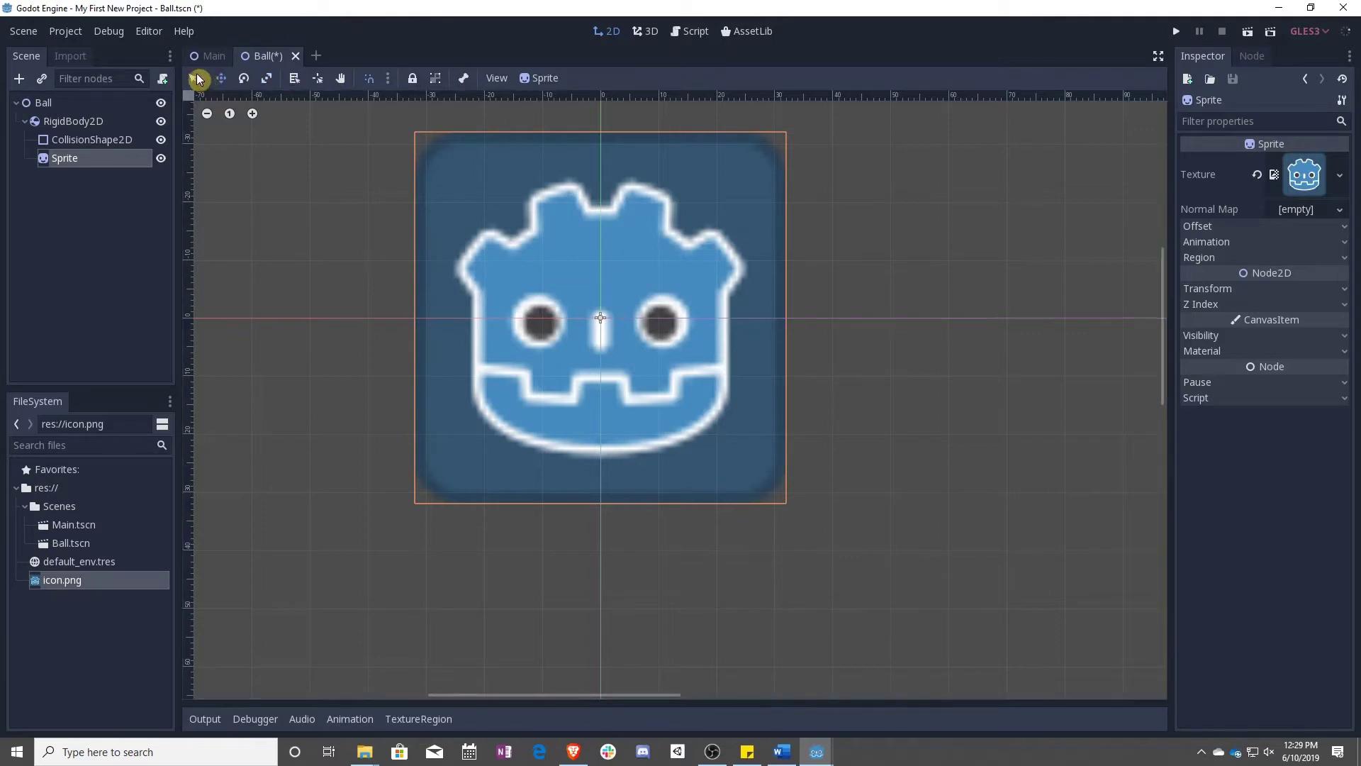
{"action": "left_click_drag", "start_coordinate": [790, 132], "coordinate": [662, 257]}
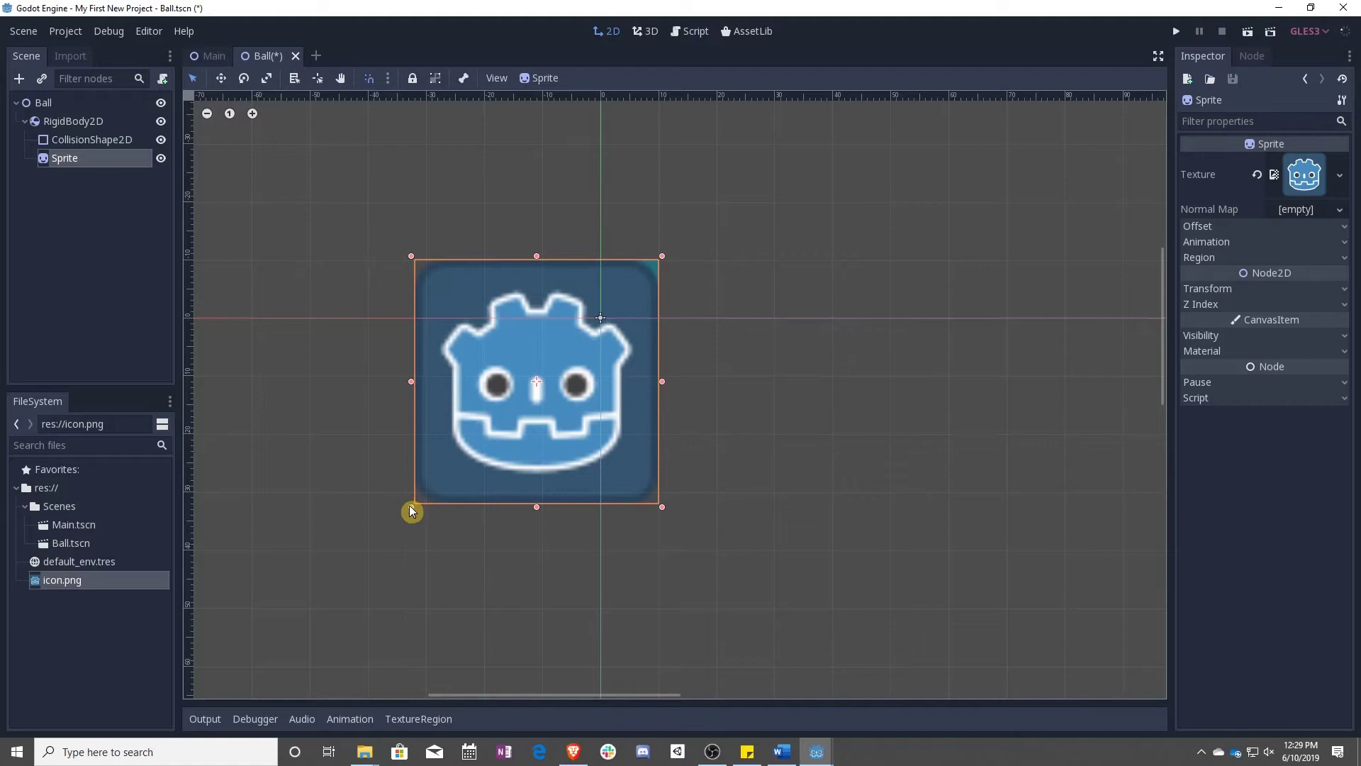
{"action": "left_click_drag", "start_coordinate": [410, 505], "coordinate": [539, 378]}
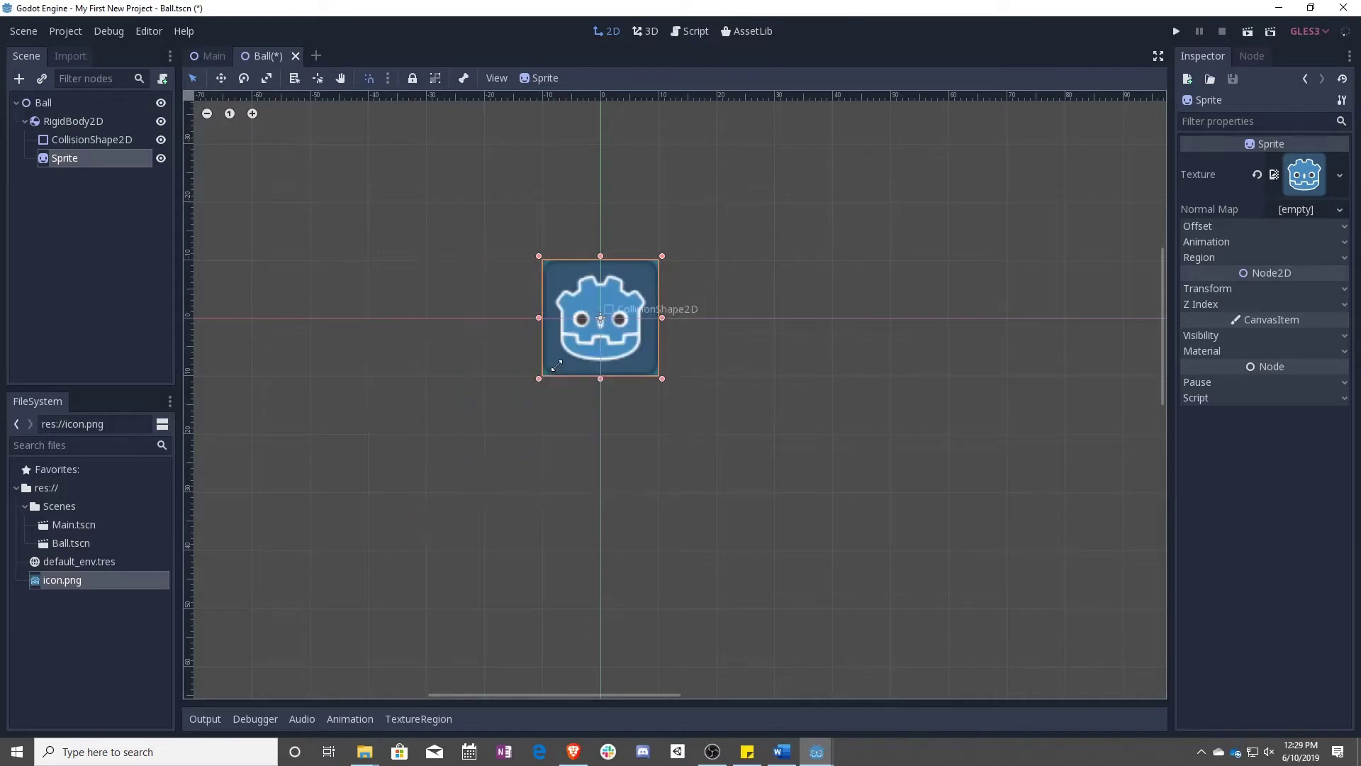
{"action": "left_click", "coordinate": [88, 138]}
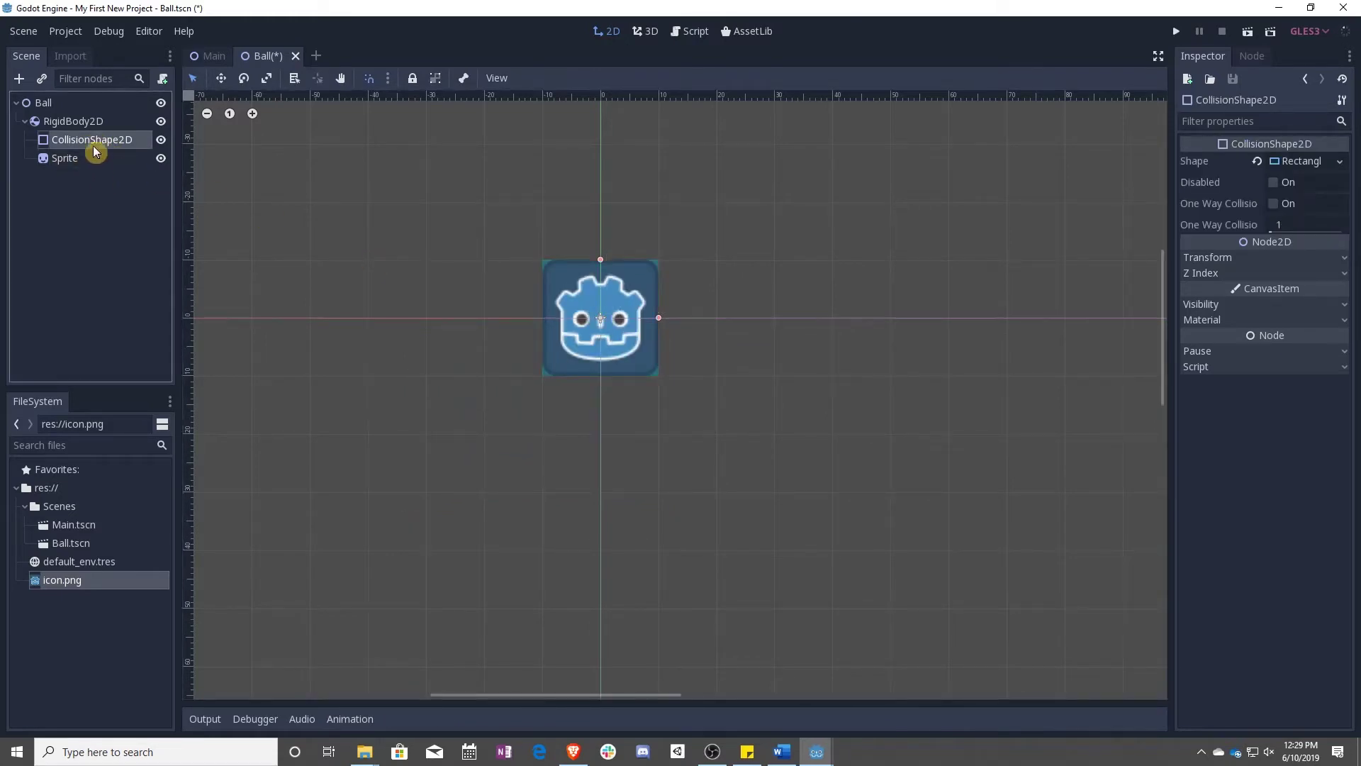
{"action": "left_click", "coordinate": [64, 159]}
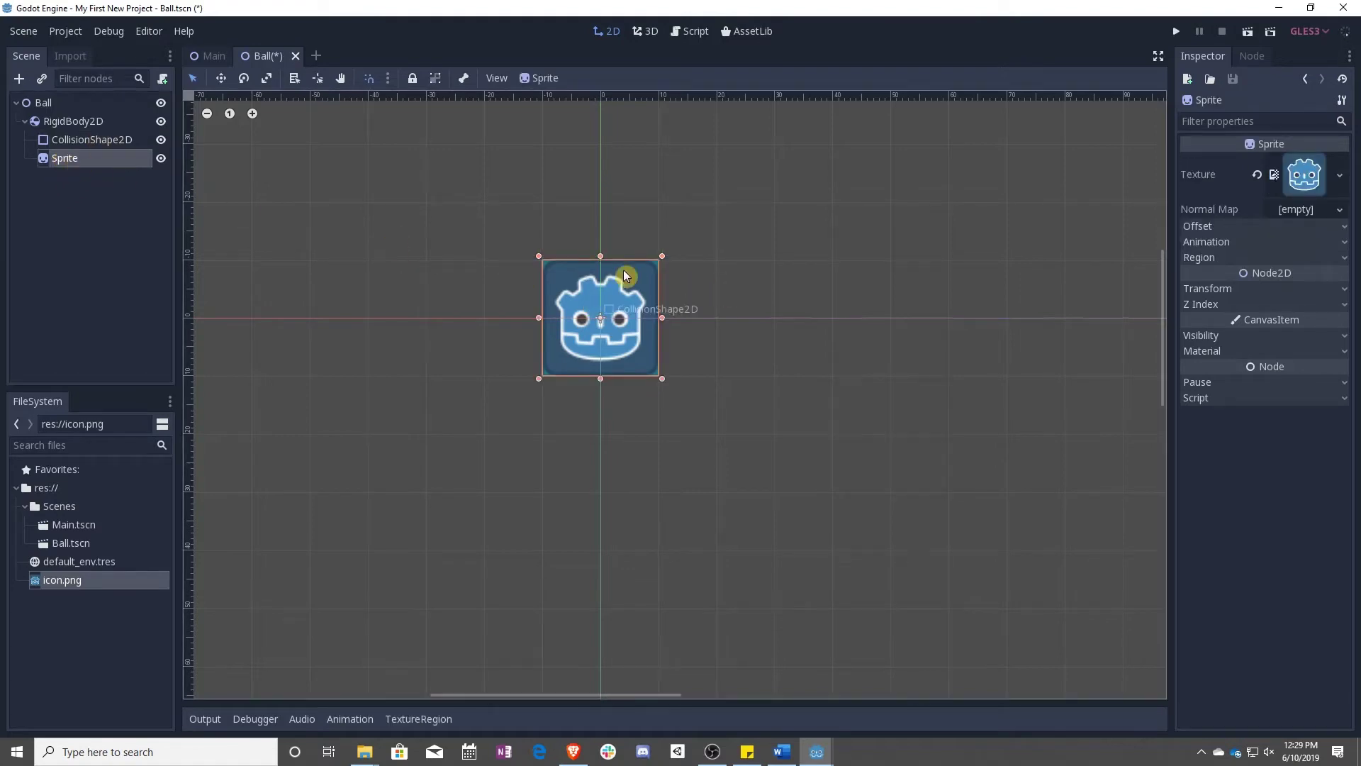
Move Sprite above CollisionShape2D in the Scene tree.
{"action": "left_click", "coordinate": [71, 139]}
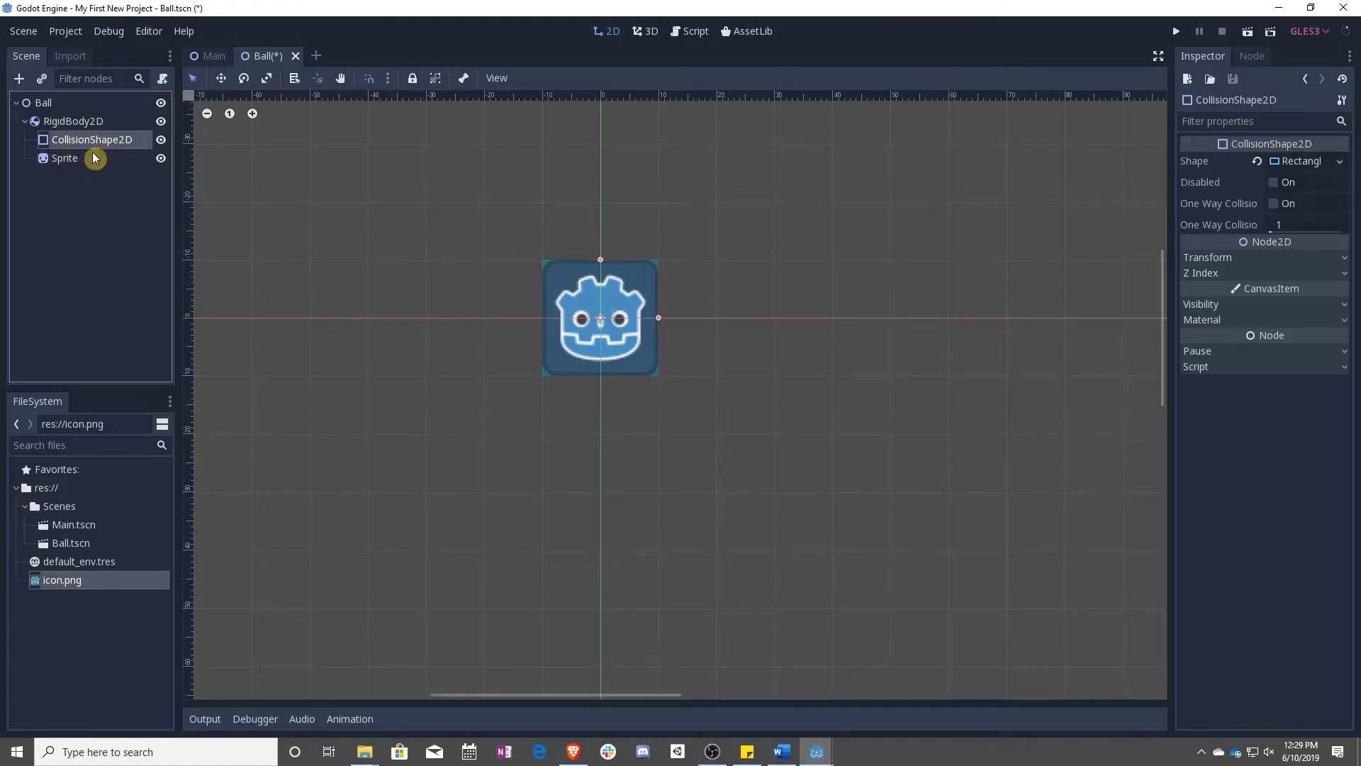
{"action": "left_click_drag", "start_coordinate": [94, 157], "coordinate": [70, 136]}
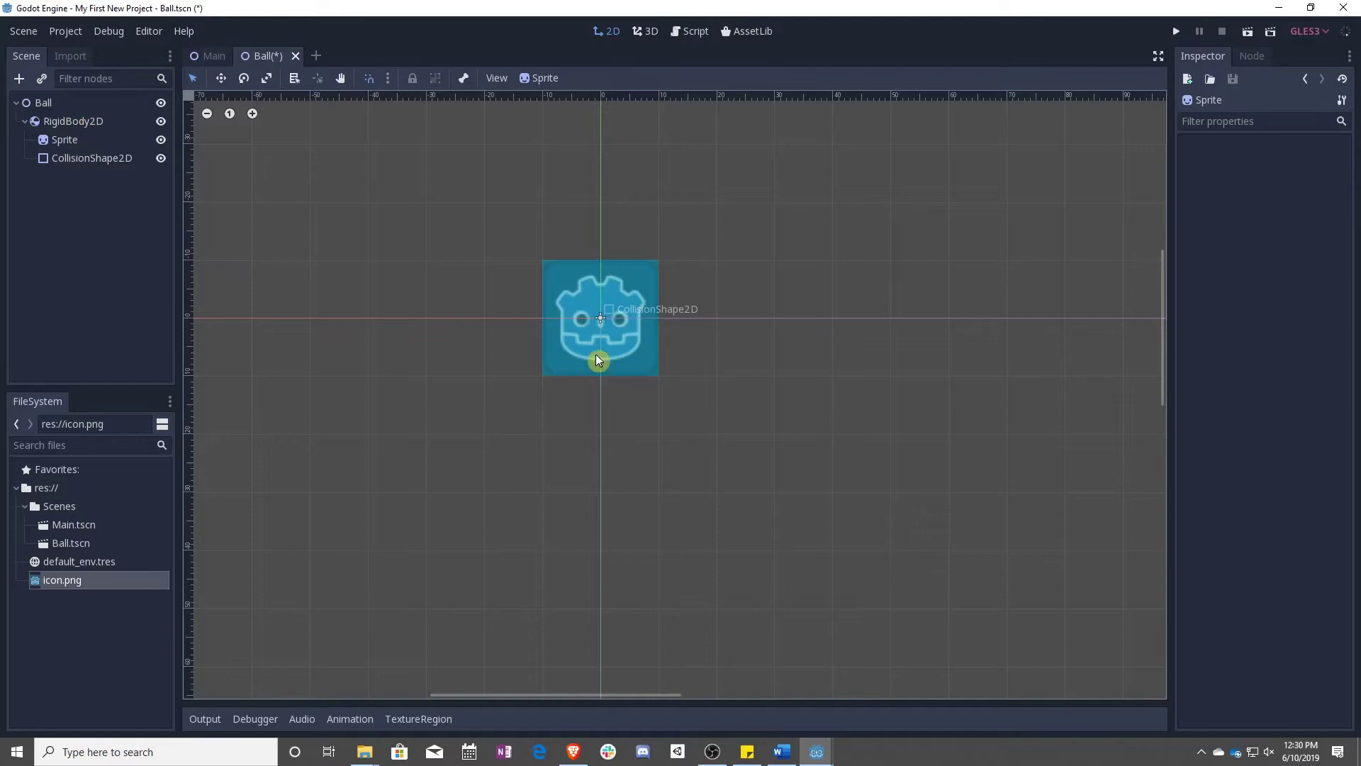
{"action": "left_click", "coordinate": [85, 157]}
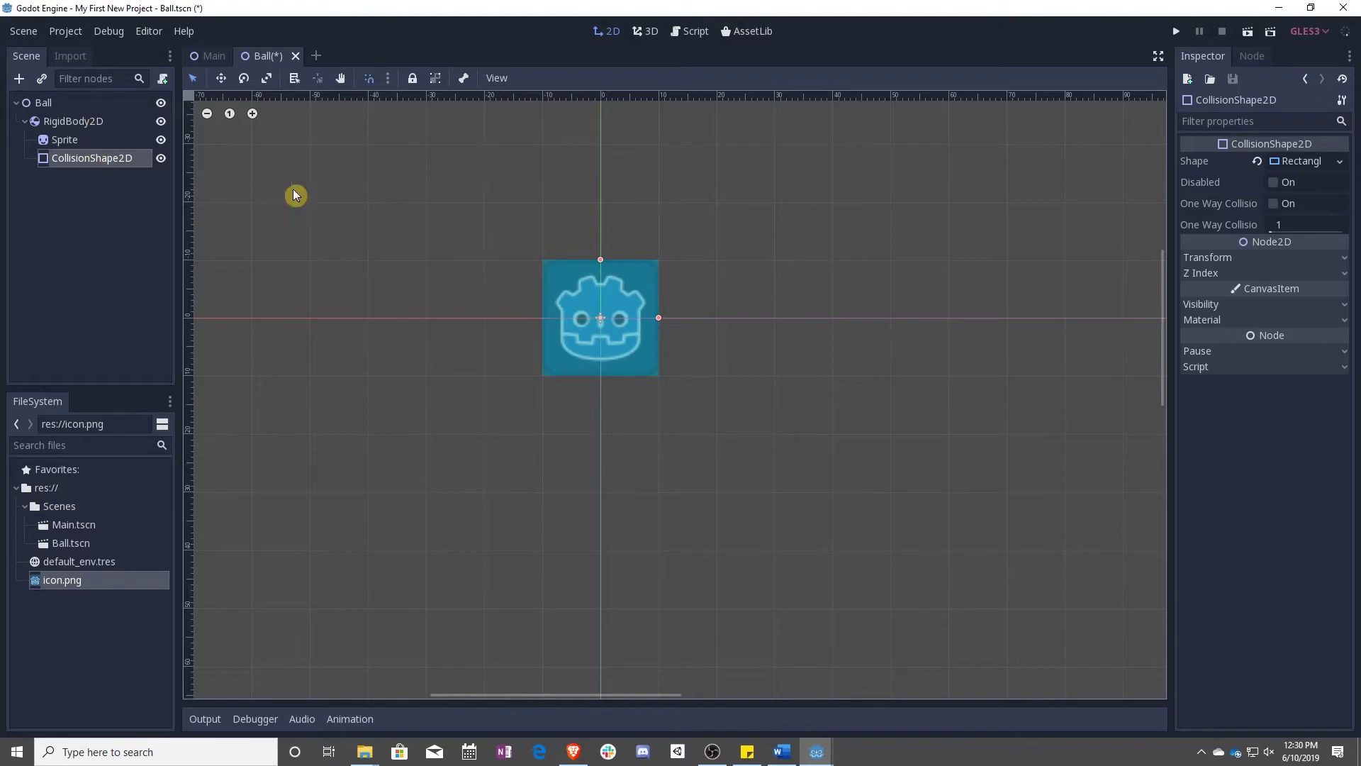
{"action": "left_click", "coordinate": [70, 144]}
{"action": "left_click", "coordinate": [92, 159]}
{"action": "left_click", "coordinate": [62, 142]}
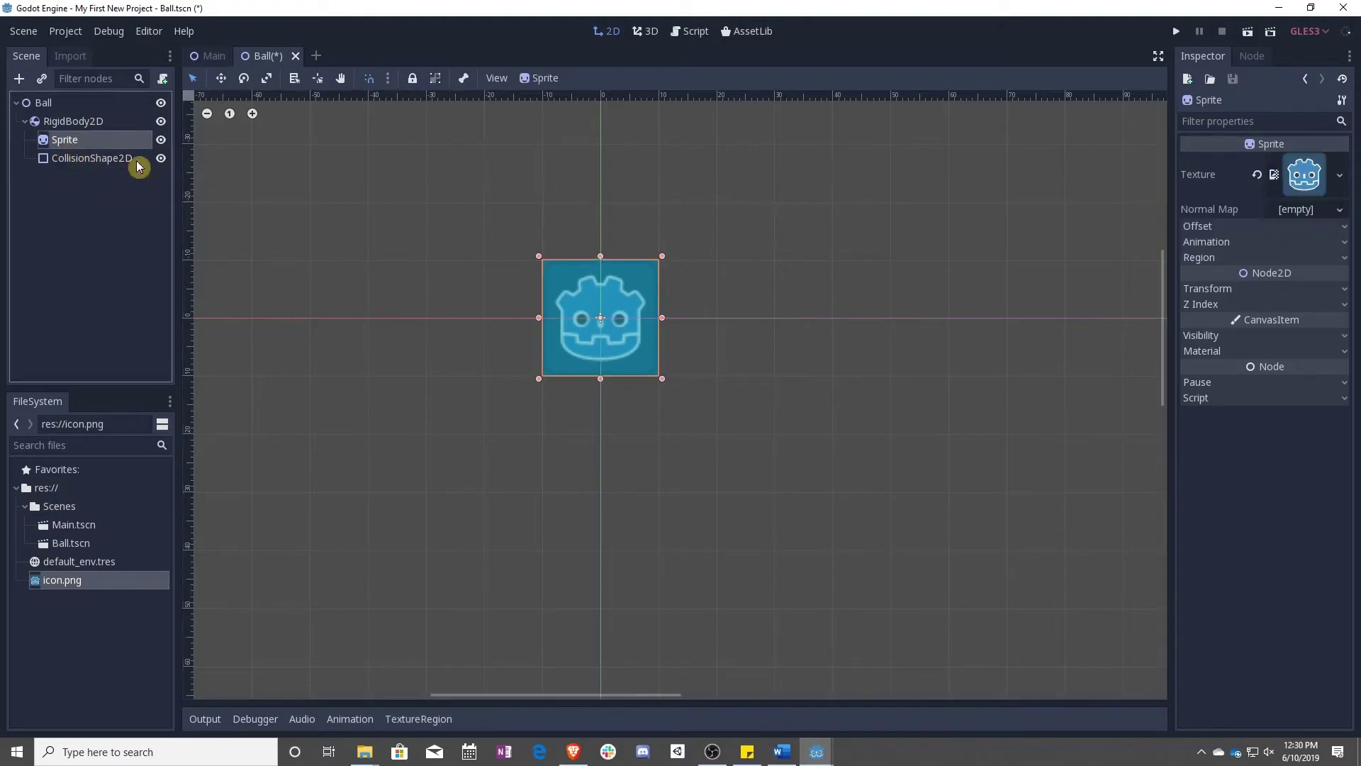
Enlarge the sprite and stretch the collision rectangle's width and height to its edges.
{"action": "left_click_drag", "start_coordinate": [662, 257], "coordinate": [720, 198]}
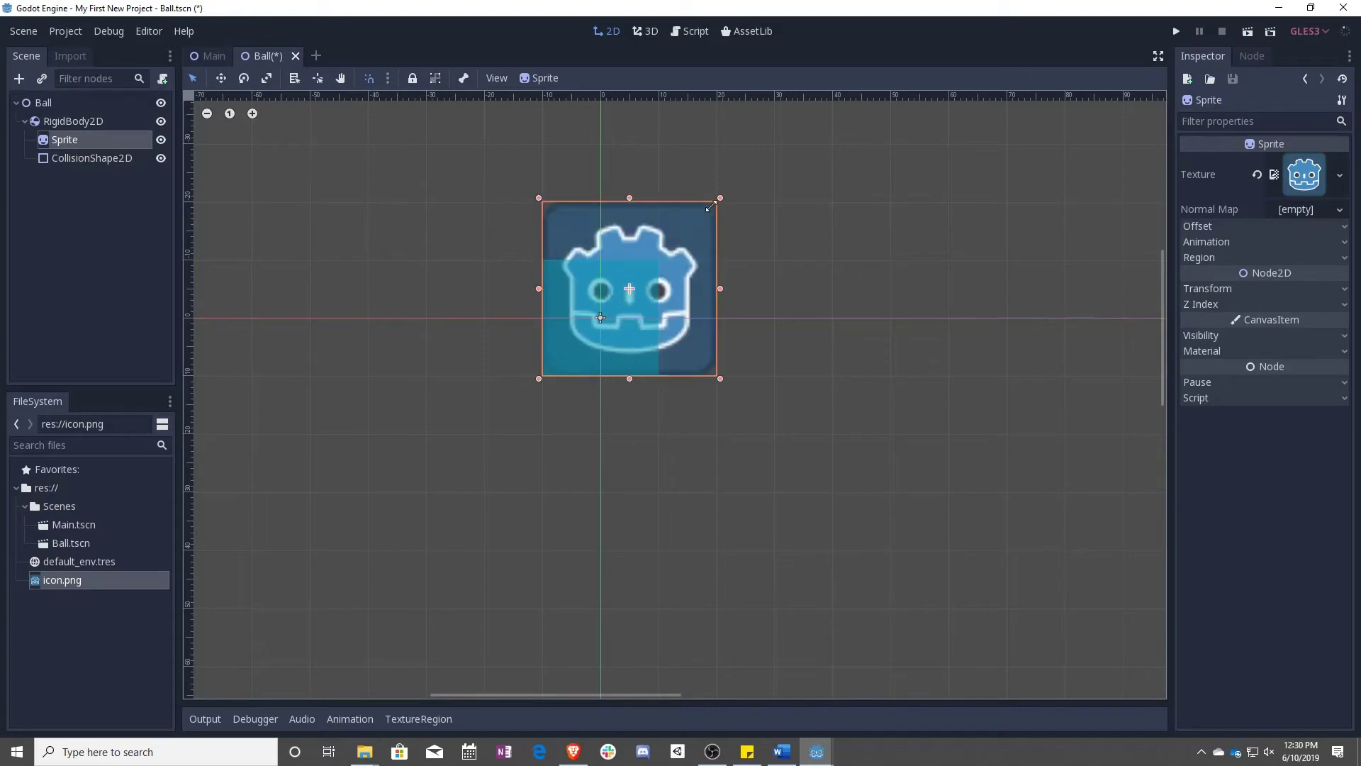
{"action": "left_click", "coordinate": [99, 158]}
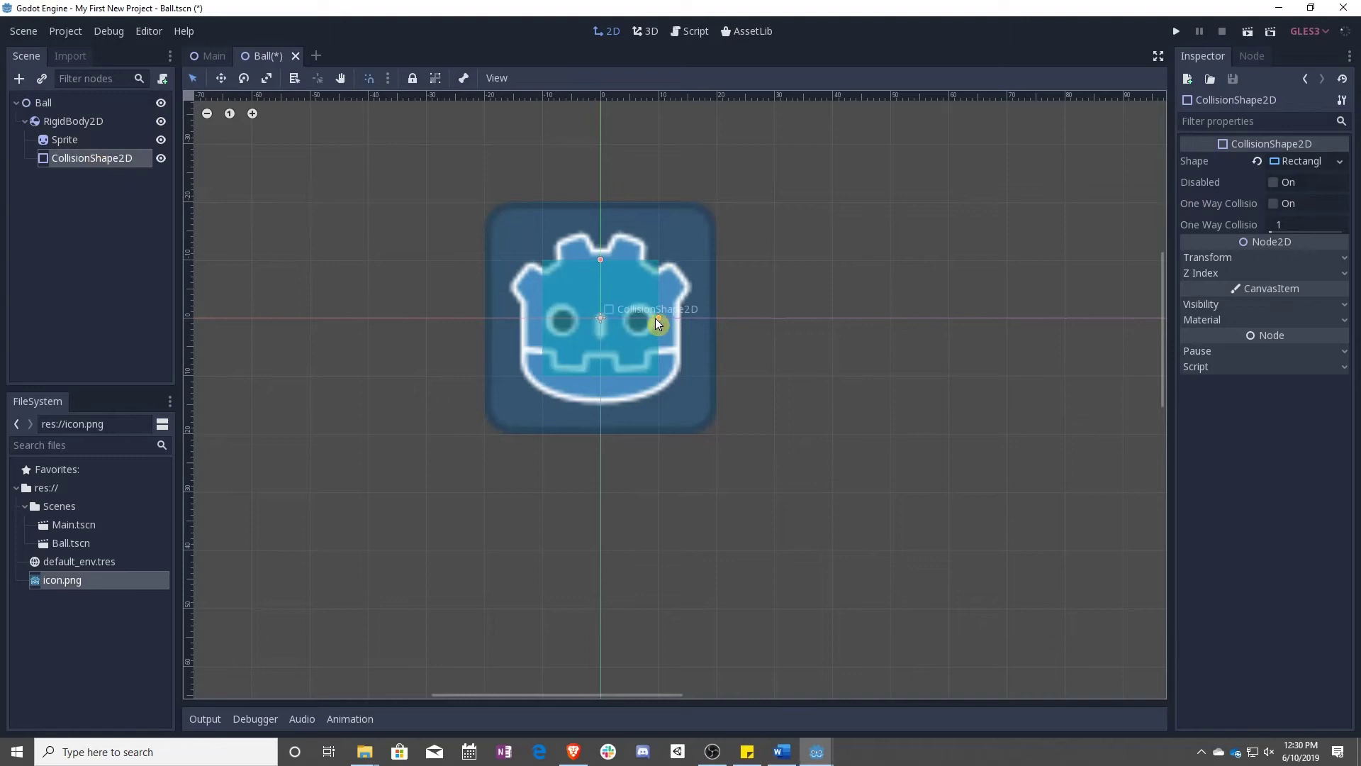
{"action": "left_click_drag", "start_coordinate": [661, 316], "coordinate": [729, 318]}
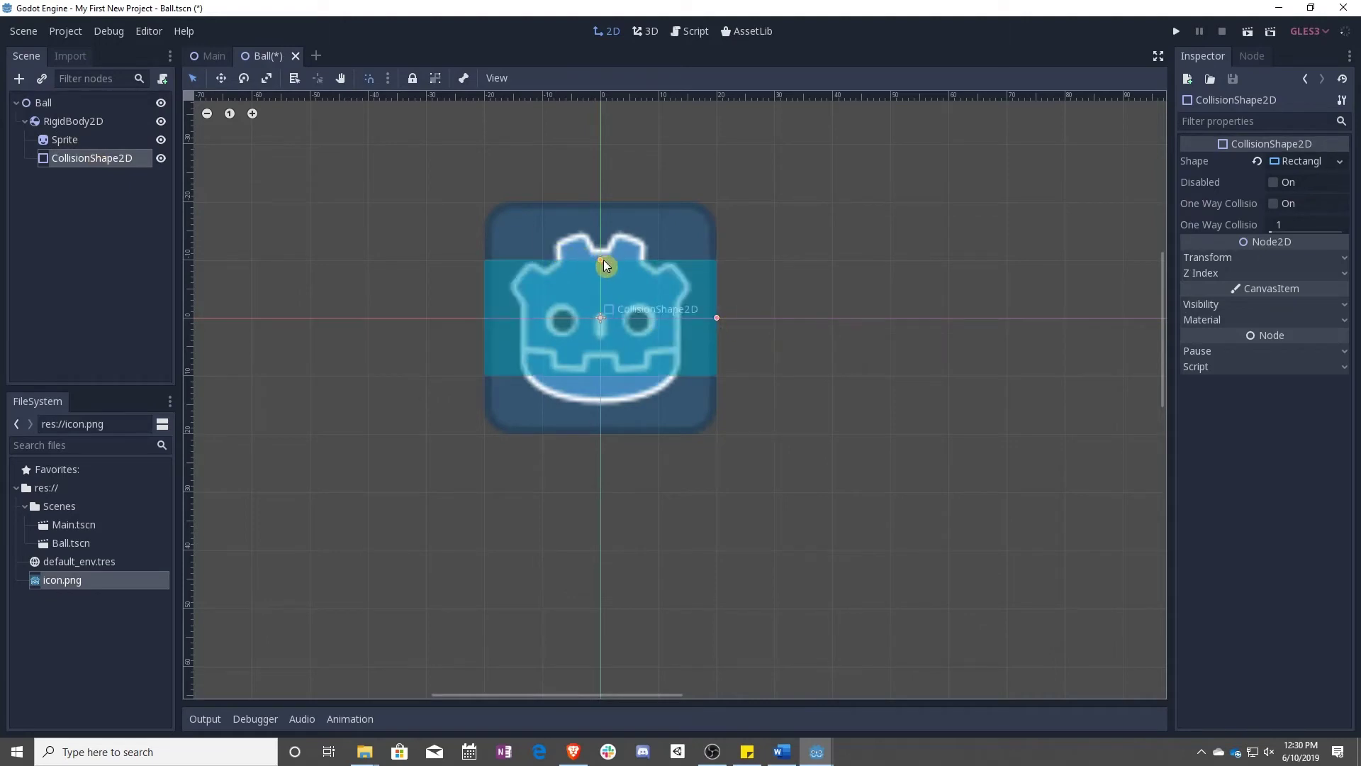
{"action": "left_click_drag", "start_coordinate": [602, 259], "coordinate": [601, 202]}
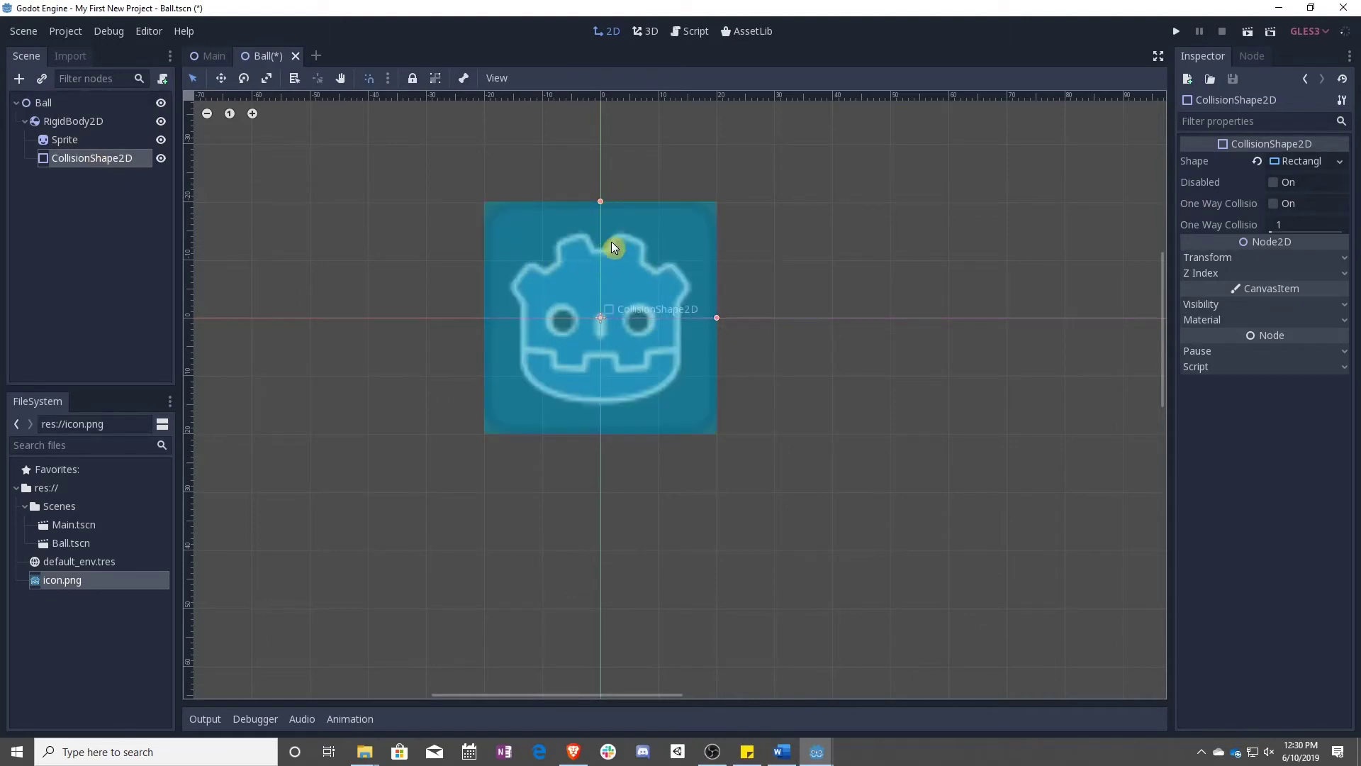
{"action": "left_click", "coordinate": [72, 122]}
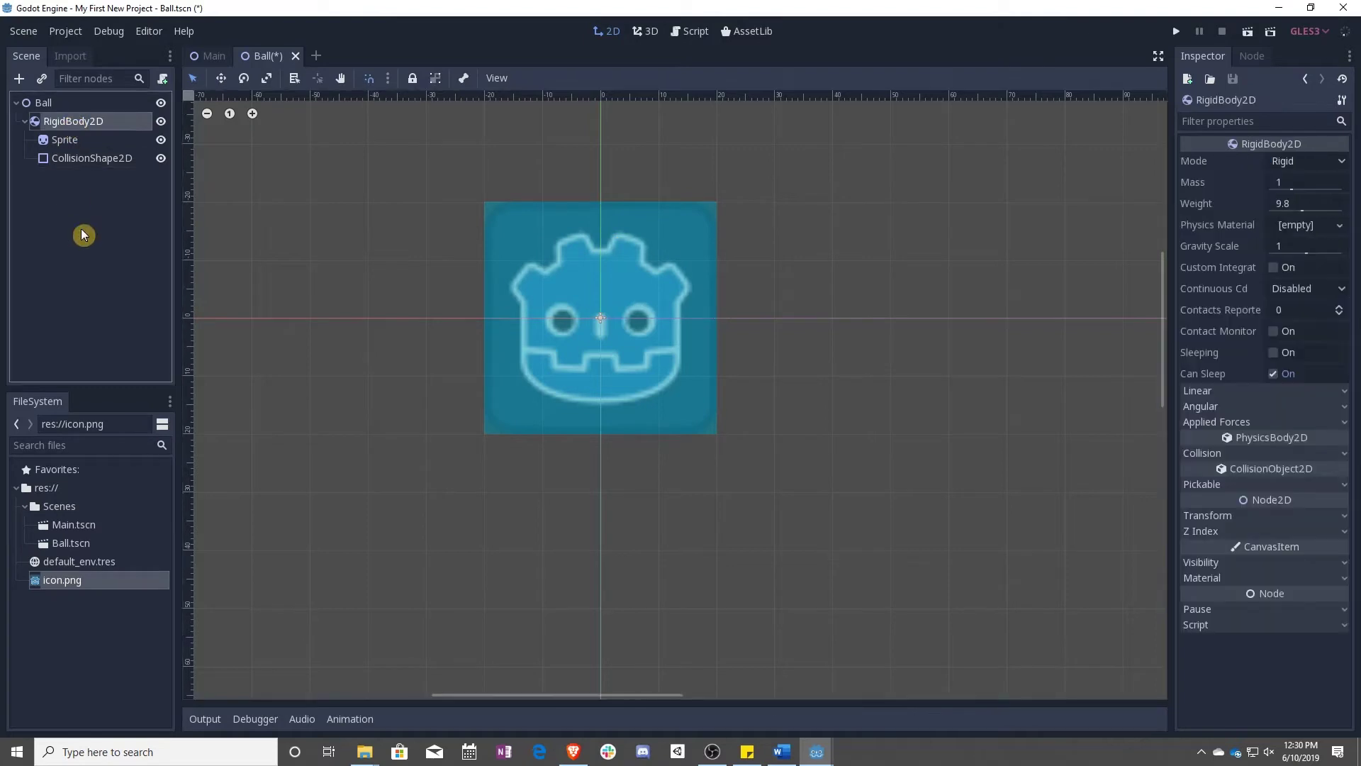
Save the Ball scene, run the project, and close the game window.
{"action": "key", "text": "ctrl+s"}
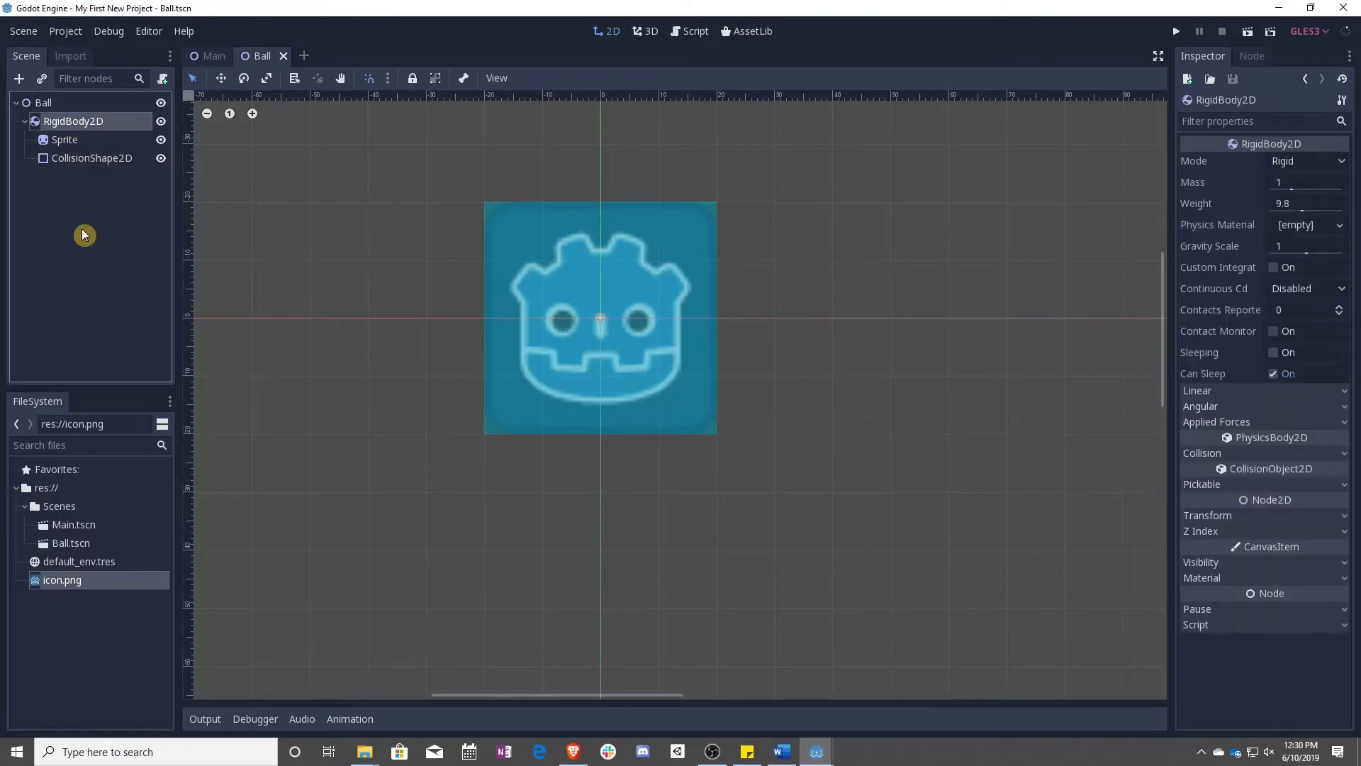
{"action": "left_click", "coordinate": [1179, 32]}
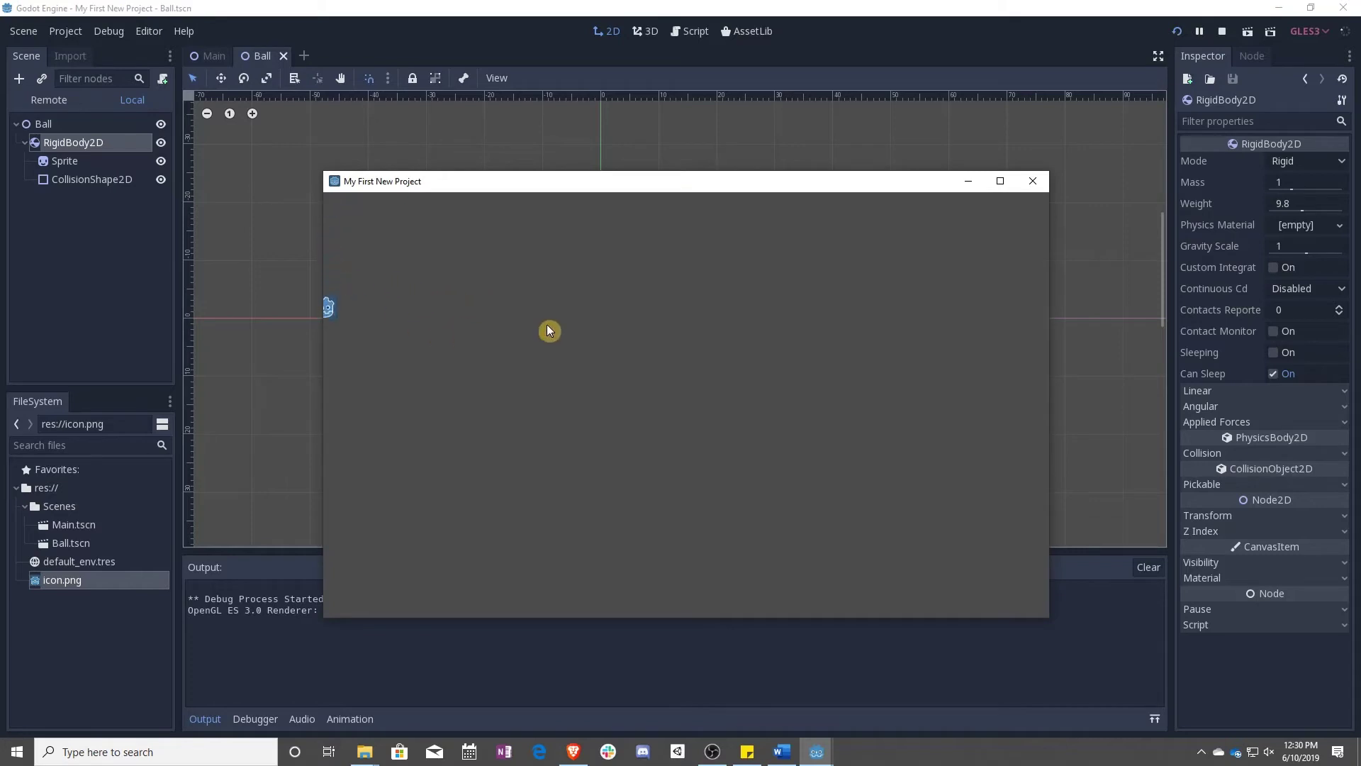
{"action": "left_click", "coordinate": [1034, 183]}
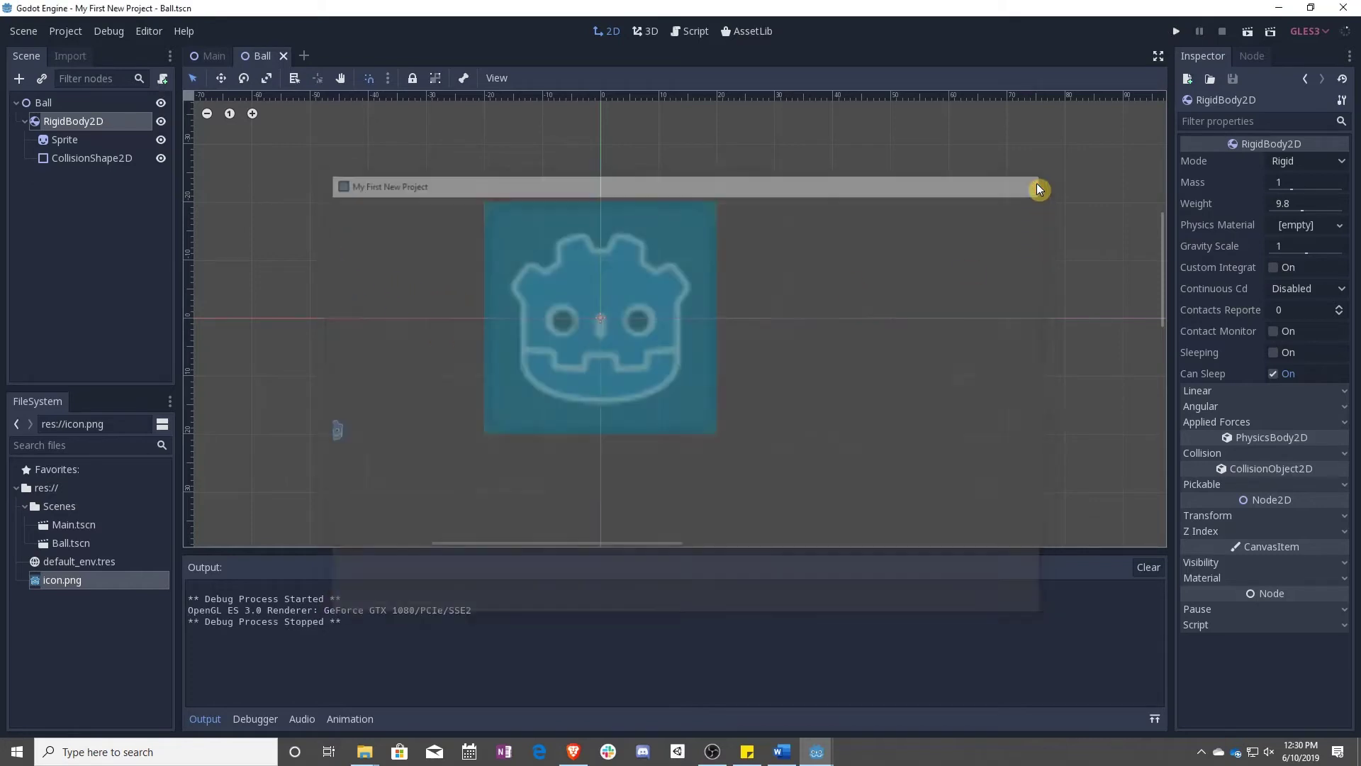
In Main, drag the Ball instance right and down into the game area, then save.
{"action": "left_click", "coordinate": [197, 57]}
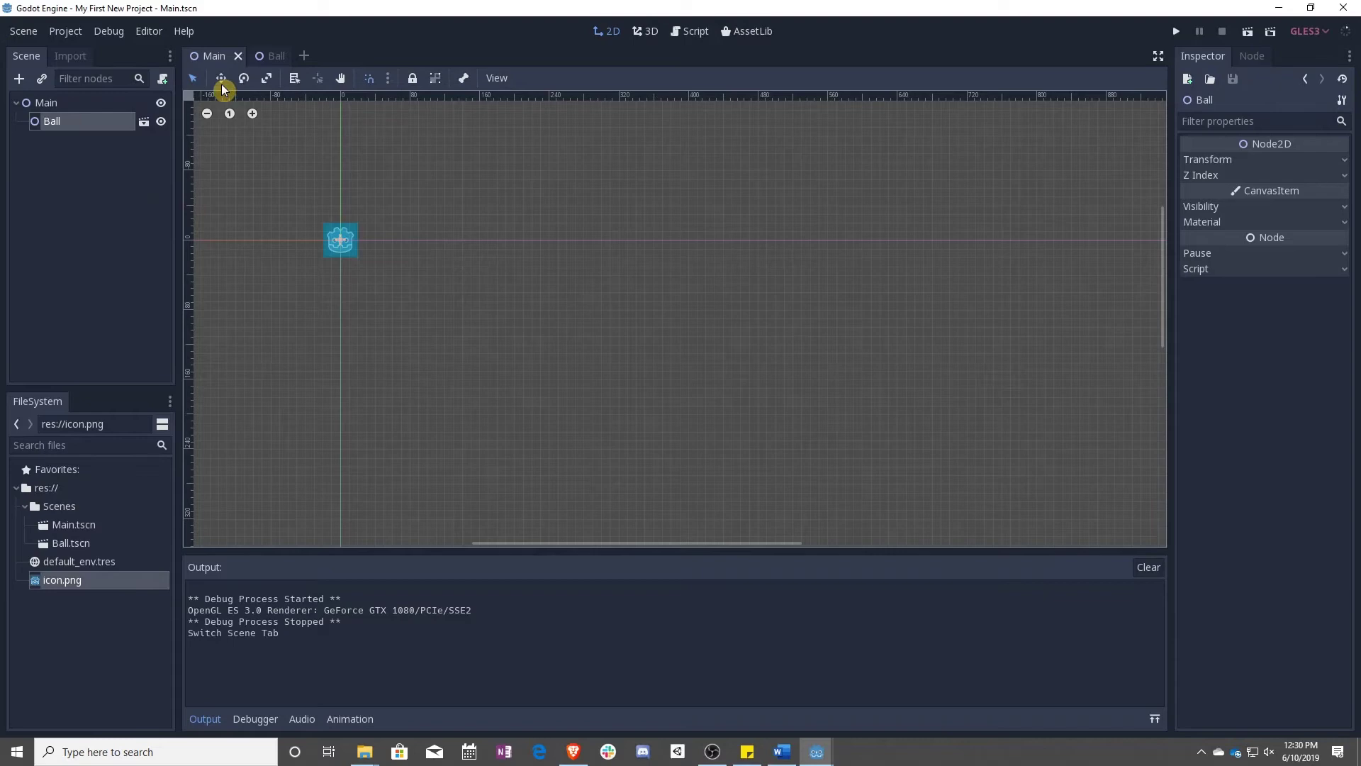
{"action": "left_click", "coordinate": [221, 79]}
{"action": "left_click_drag", "start_coordinate": [370, 267], "coordinate": [778, 364]}
{"action": "scroll", "coordinate": [806, 356], "scroll_direction": "down", "scroll_amount": 1}
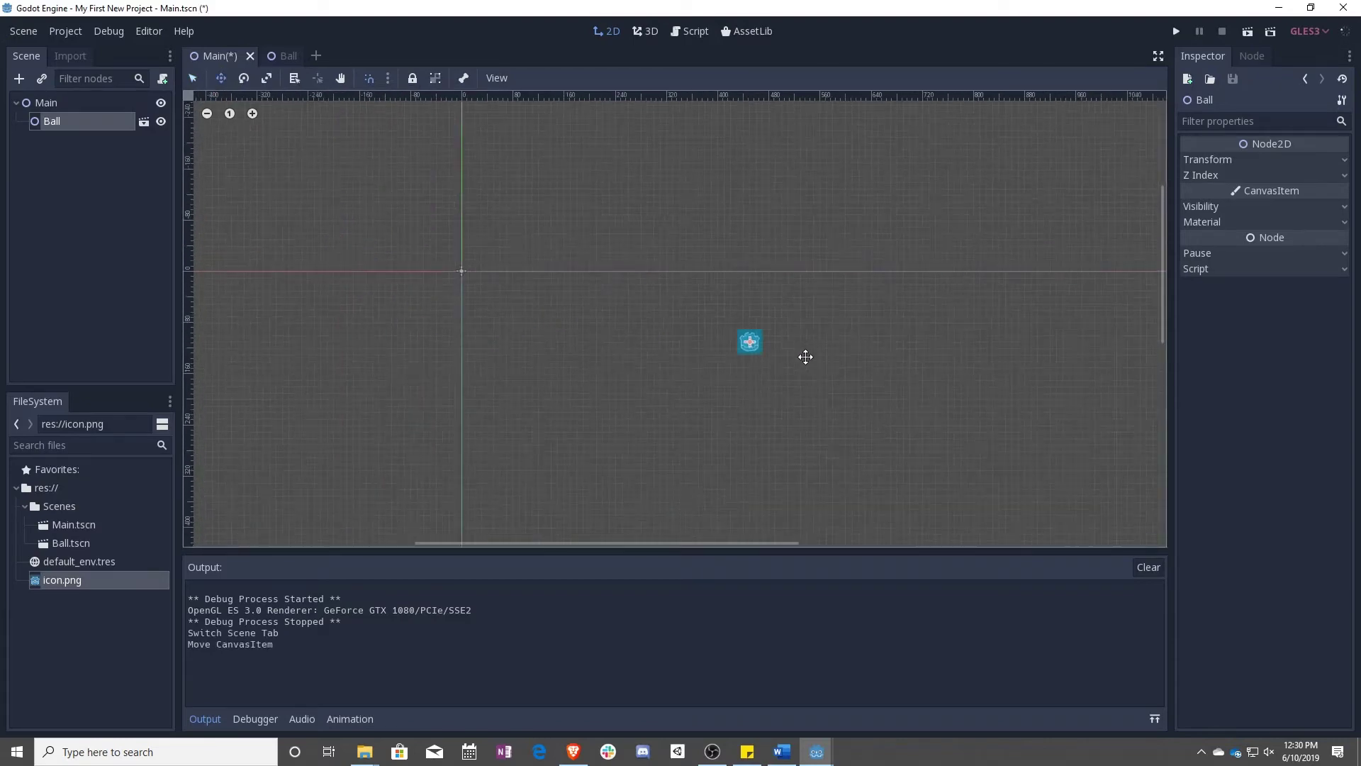
{"action": "scroll", "coordinate": [806, 357], "scroll_direction": "down", "scroll_amount": 1}
{"action": "middle_click_drag", "start_coordinate": [878, 376], "coordinate": [769, 263]}
{"action": "left_click_drag", "start_coordinate": [687, 279], "coordinate": [710, 287]}
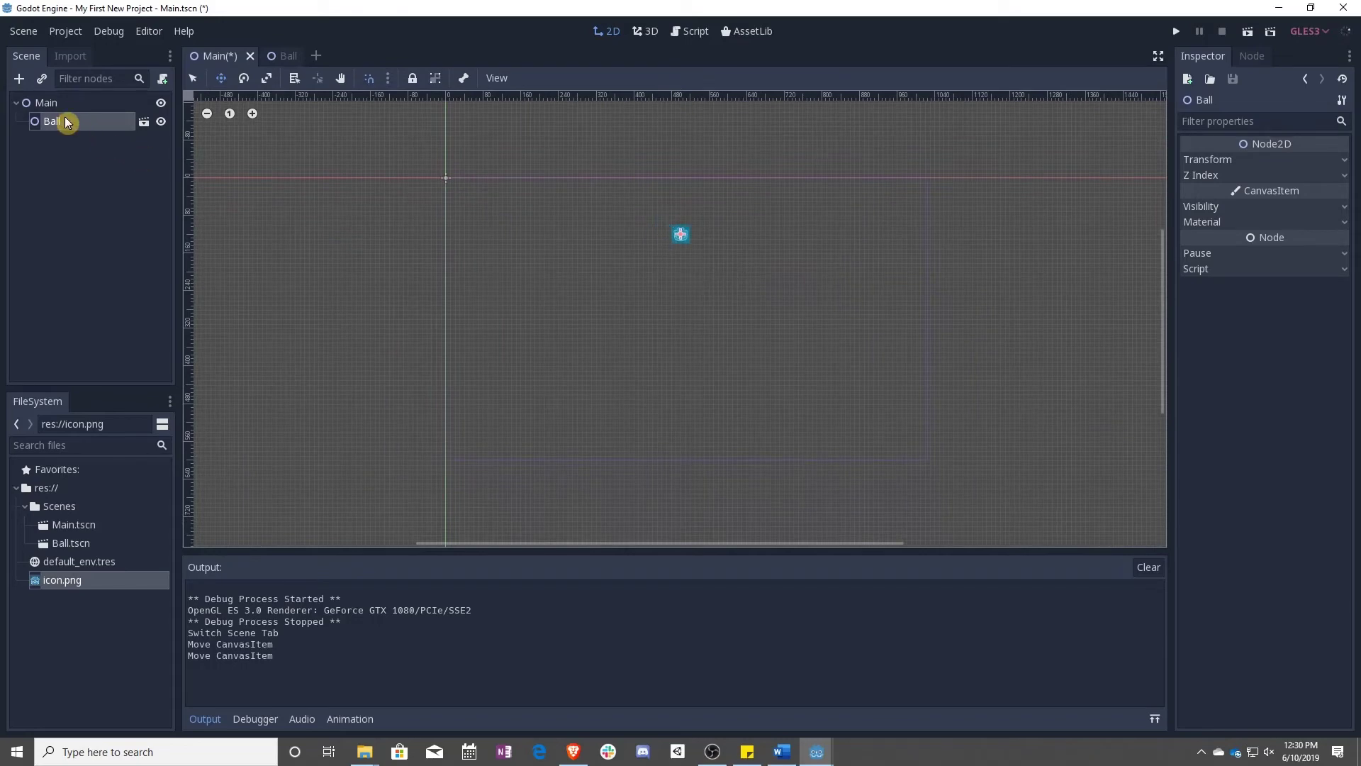
{"action": "key", "text": "ctrl+s"}
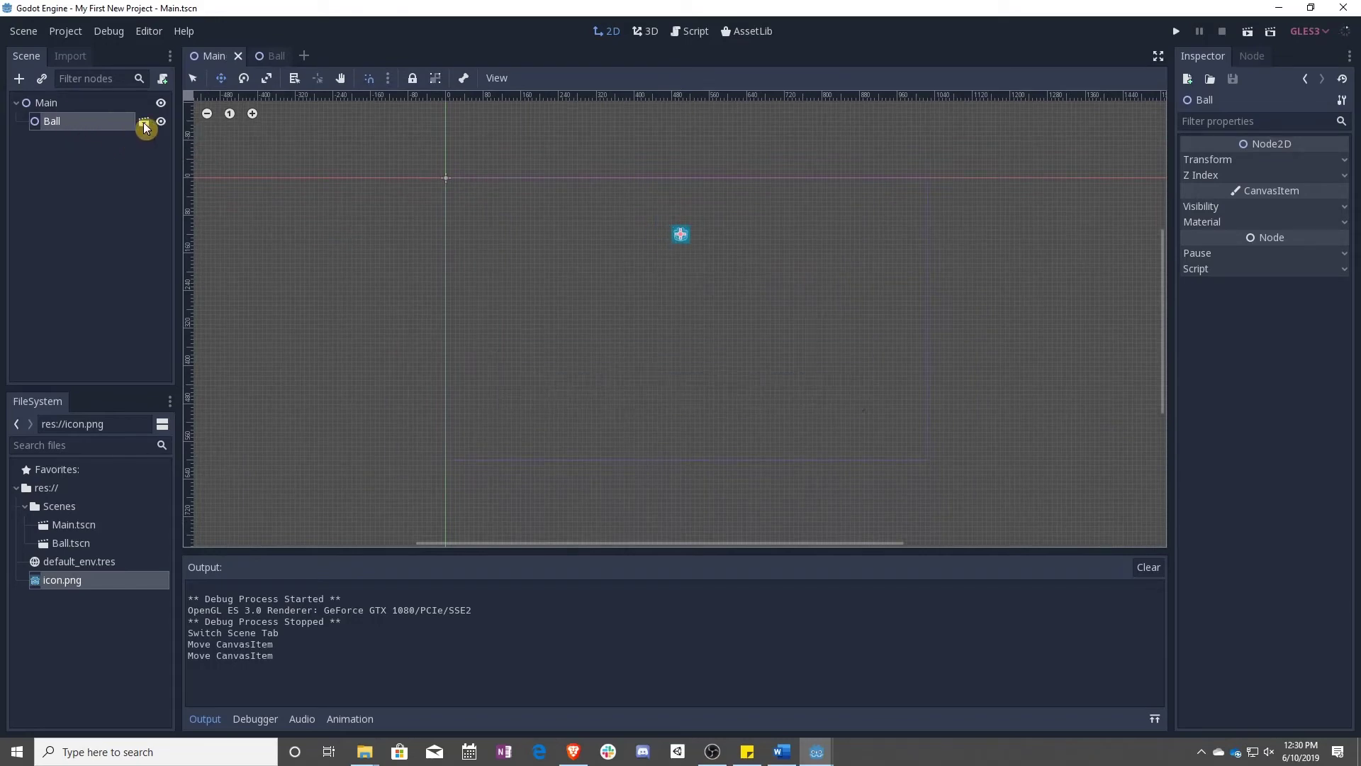
Switch the Ball's collision to a CircleShape2D reaching the sprite edge, save, and run the game.
{"action": "left_click", "coordinate": [145, 126]}
{"action": "left_click", "coordinate": [92, 157]}
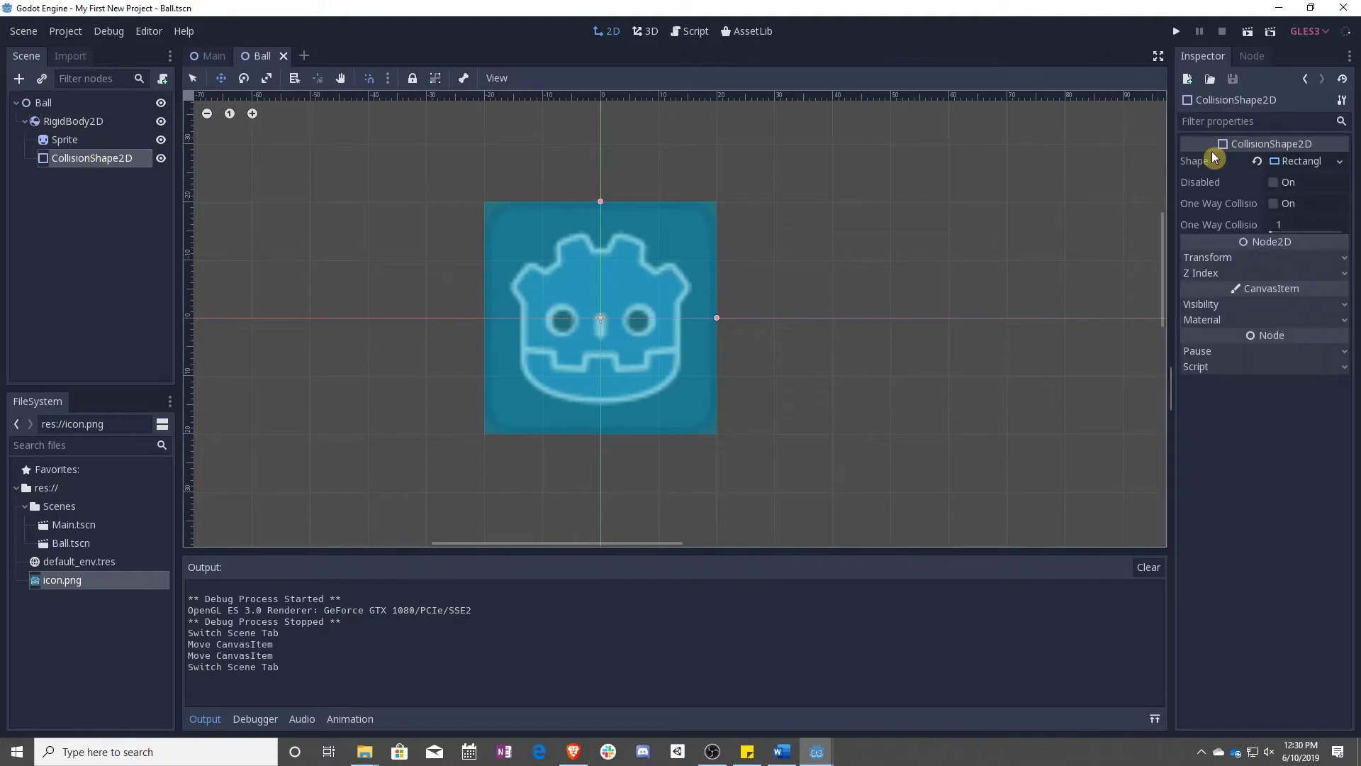
{"action": "left_click", "coordinate": [1342, 162]}
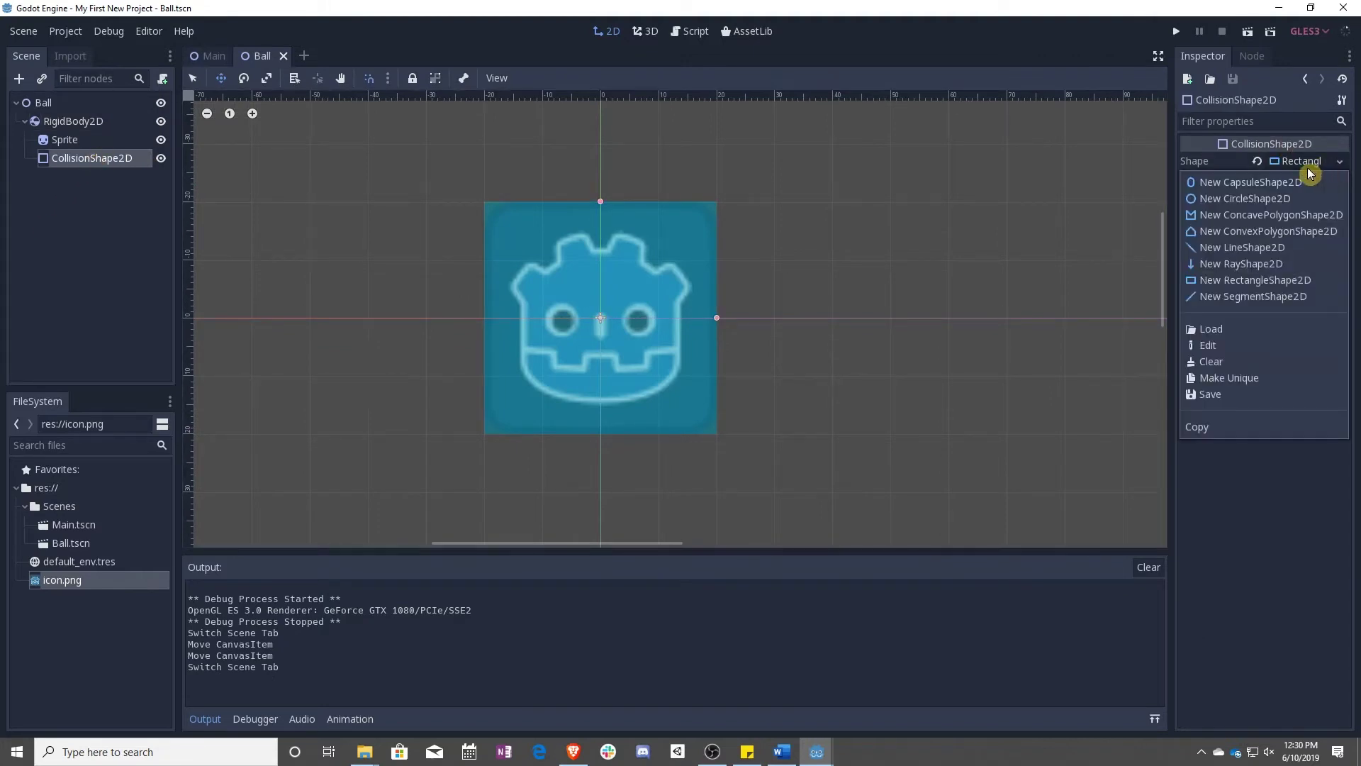
{"action": "left_click", "coordinate": [1242, 198]}
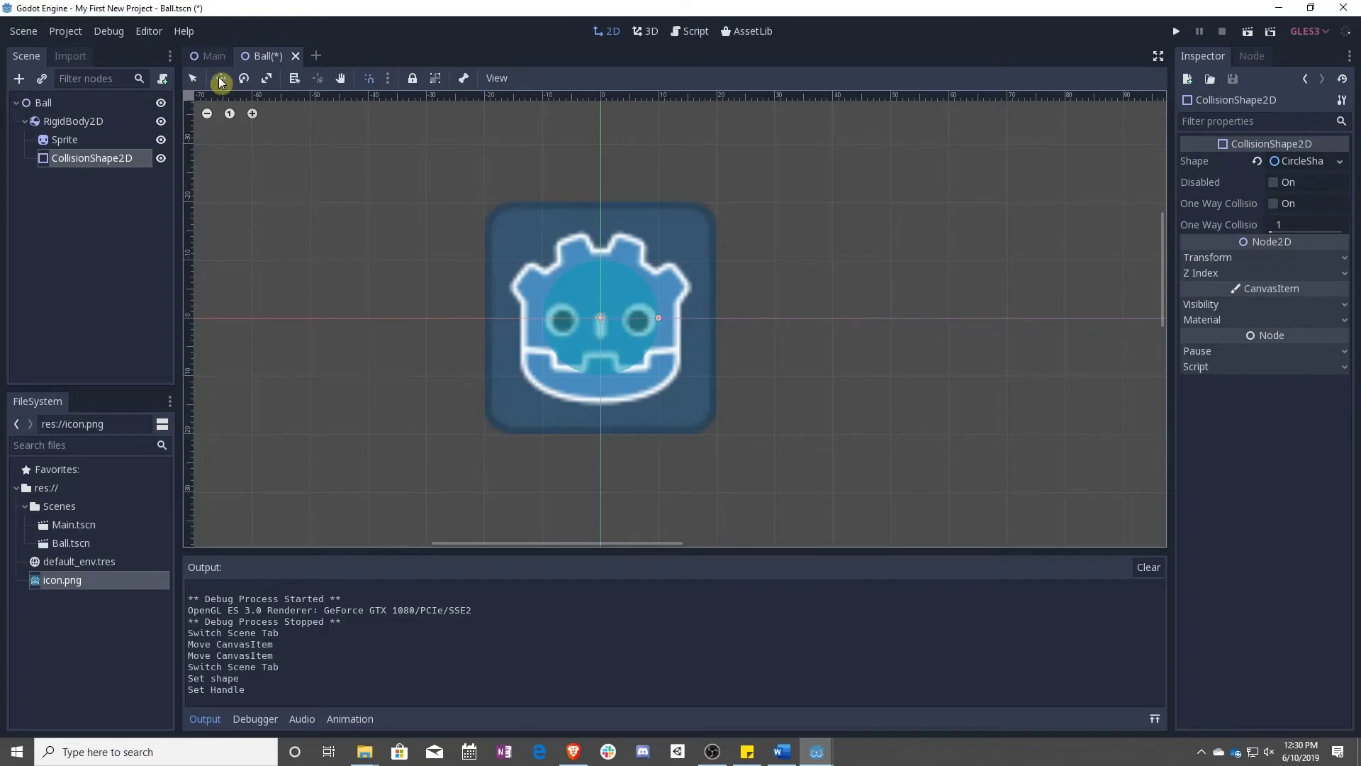
{"action": "left_click", "coordinate": [193, 78]}
{"action": "left_click_drag", "start_coordinate": [658, 318], "coordinate": [661, 338]}
{"action": "left_click_drag", "start_coordinate": [661, 316], "coordinate": [717, 317]}
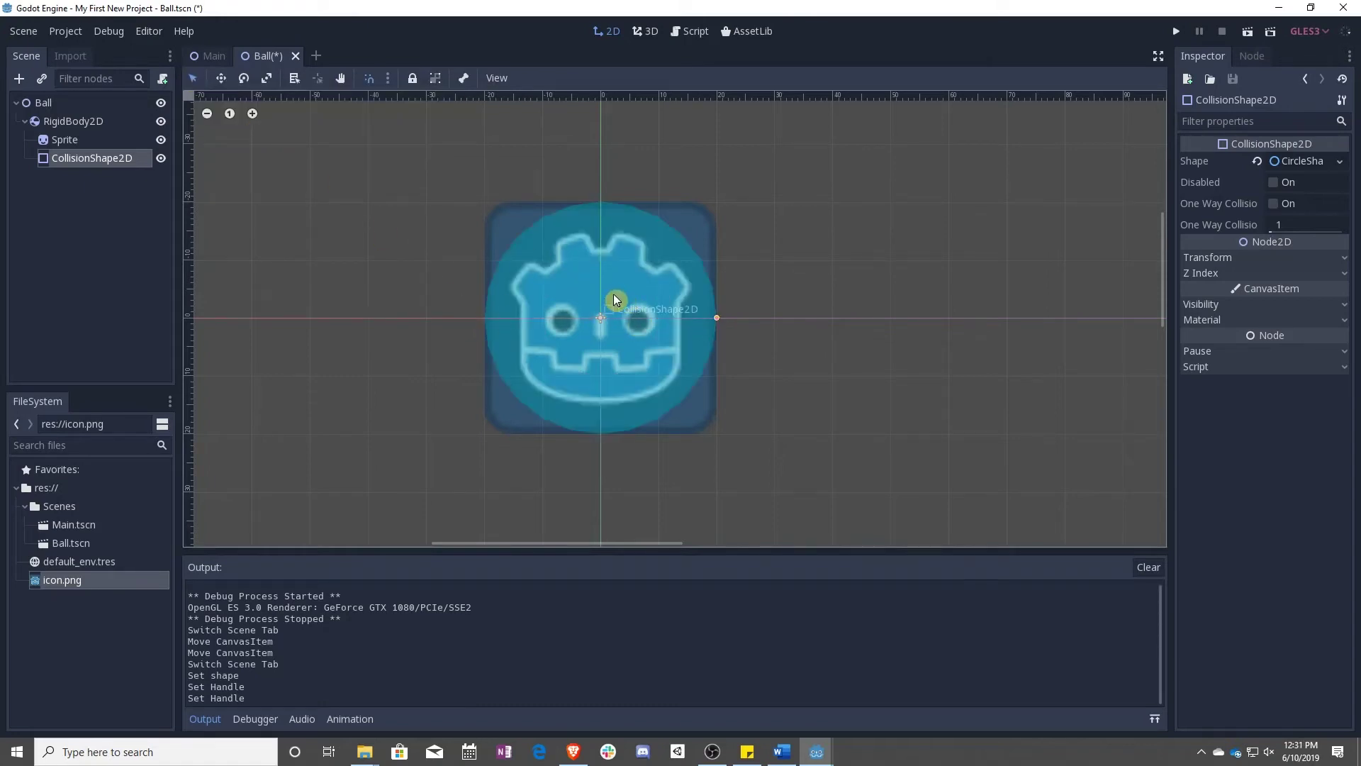
{"action": "key", "text": "ctrl+s"}
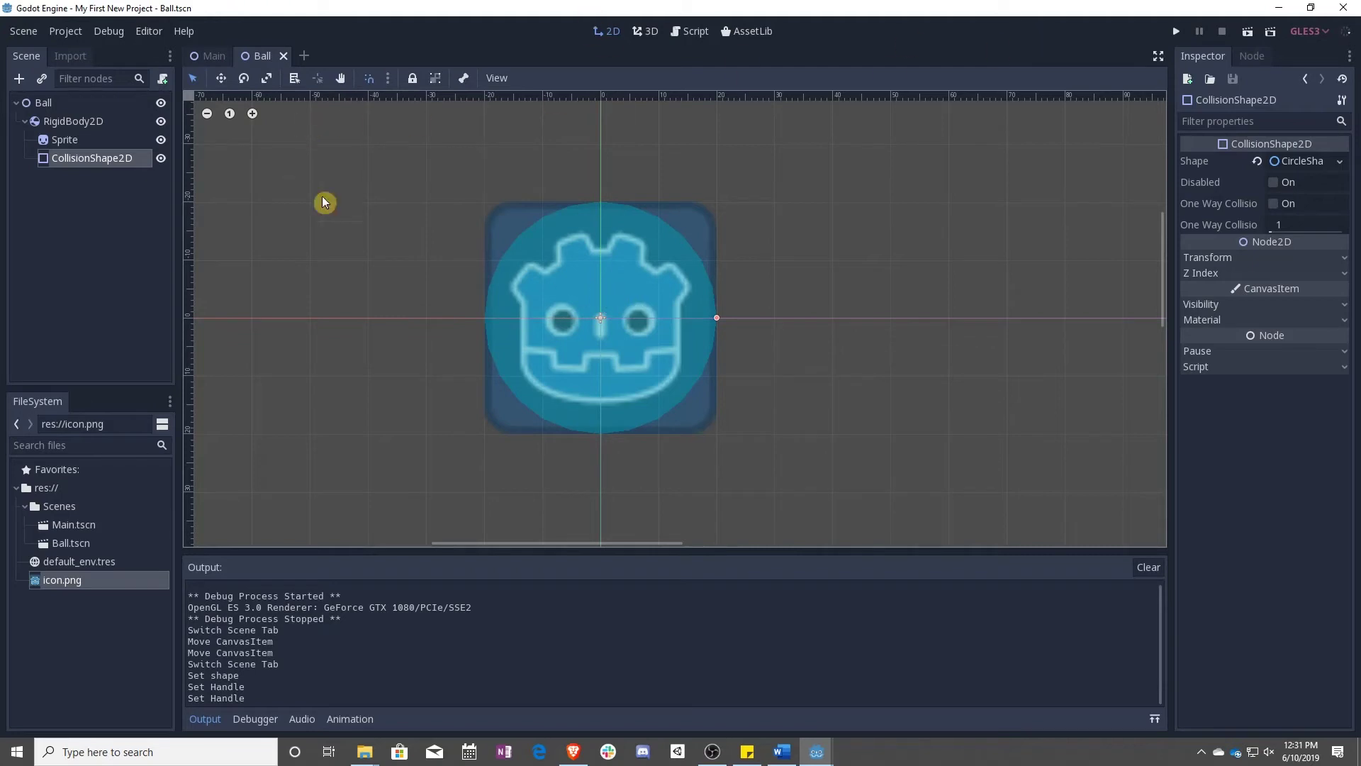
{"action": "left_click", "coordinate": [1176, 32]}
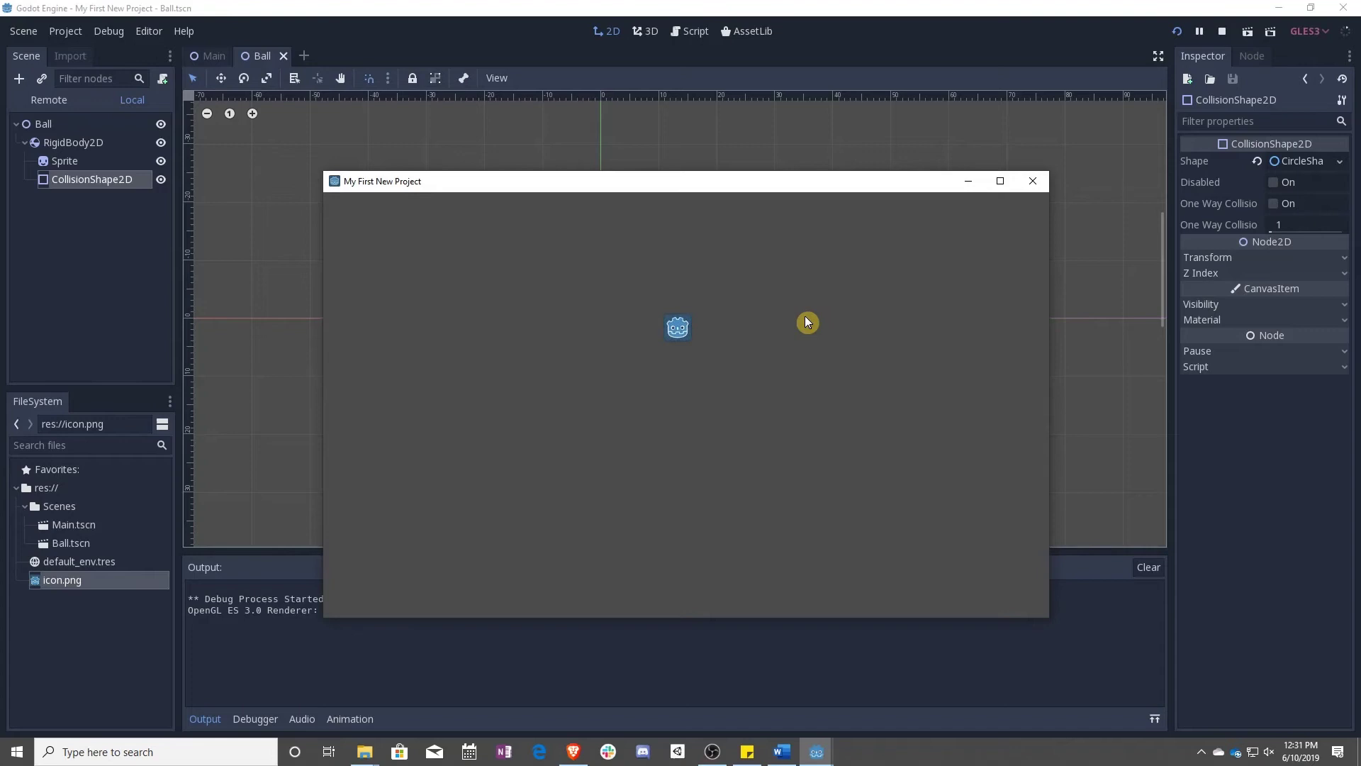
Stop the test run and return to the Main scene with the Main root selected.
{"action": "left_click", "coordinate": [1036, 181]}
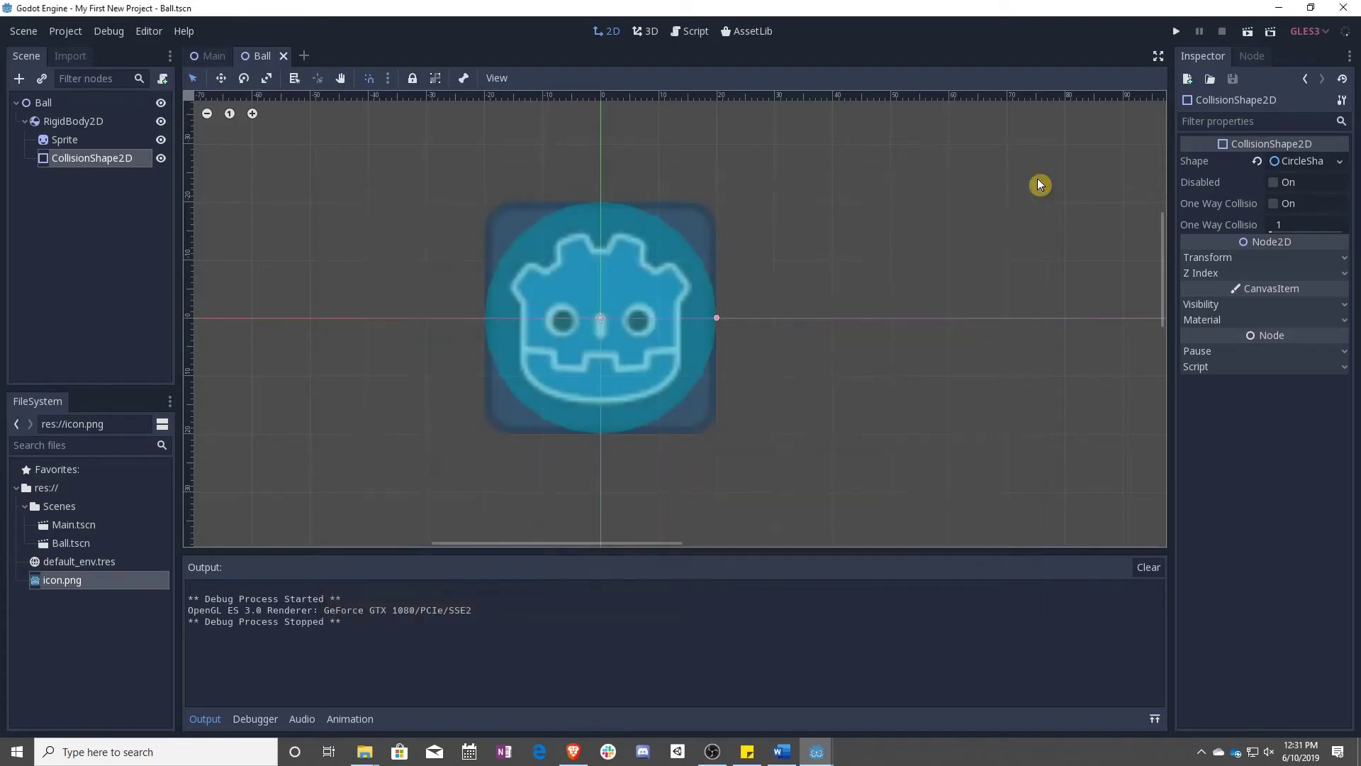
{"action": "left_click", "coordinate": [208, 55]}
{"action": "left_click", "coordinate": [46, 105]}
Add a StaticBody2D child under Main, found by searching 'stati'.
{"action": "right_click", "coordinate": [45, 106]}
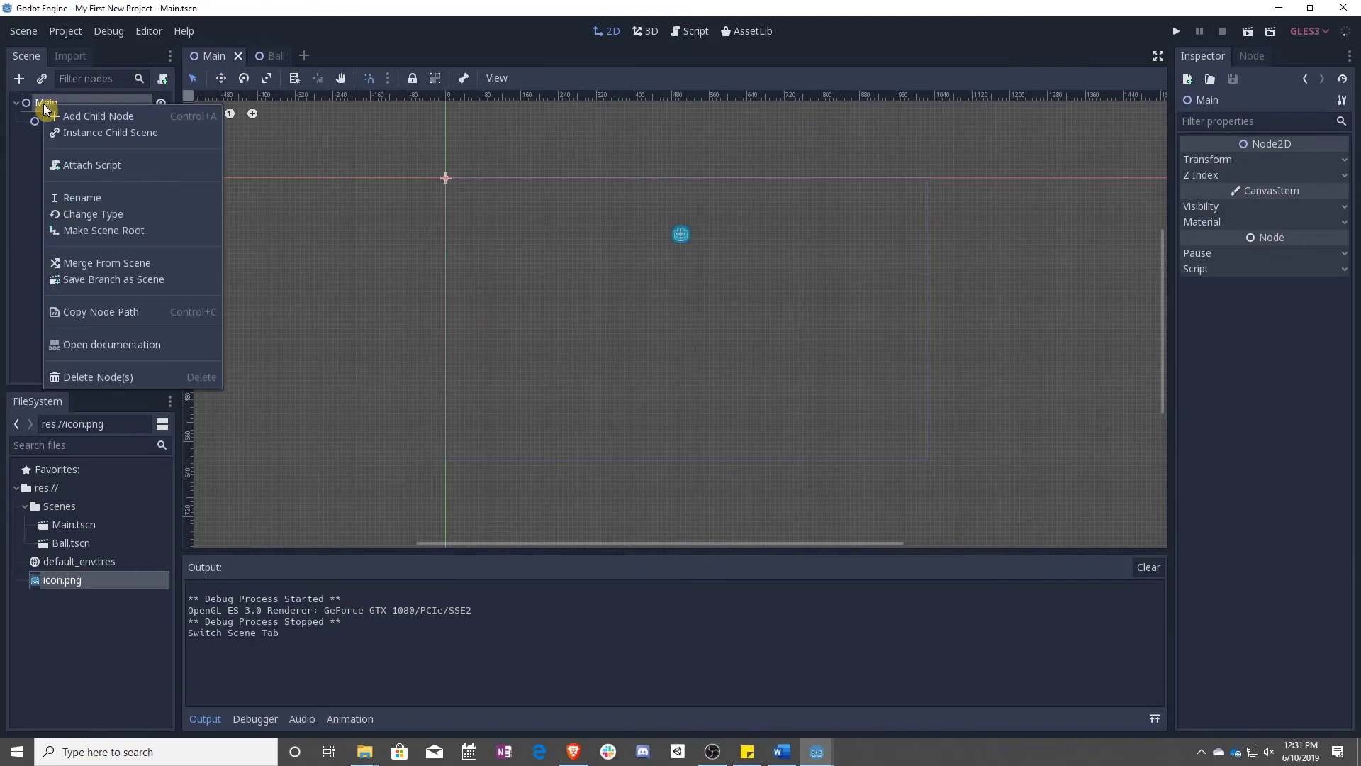
{"action": "left_click", "coordinate": [90, 116]}
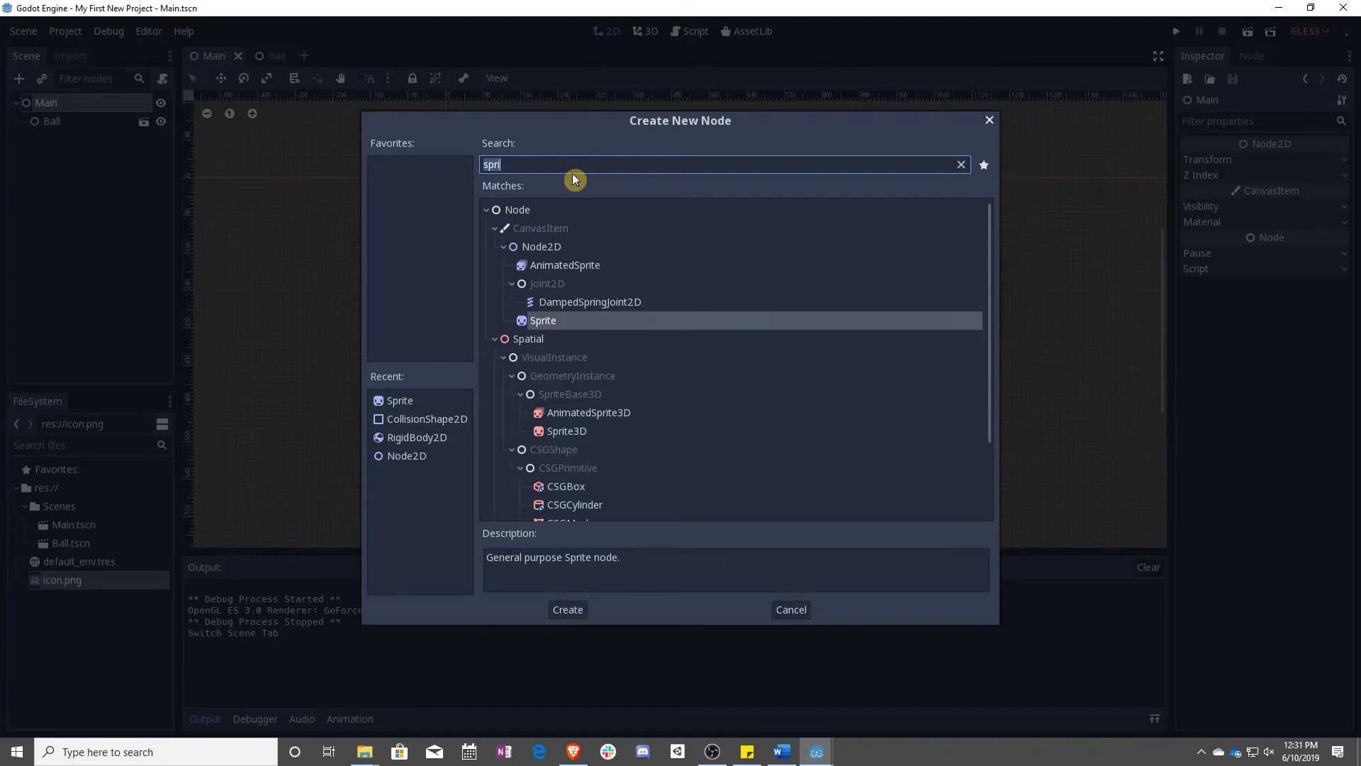
{"action": "key", "text": "BackSpace"}
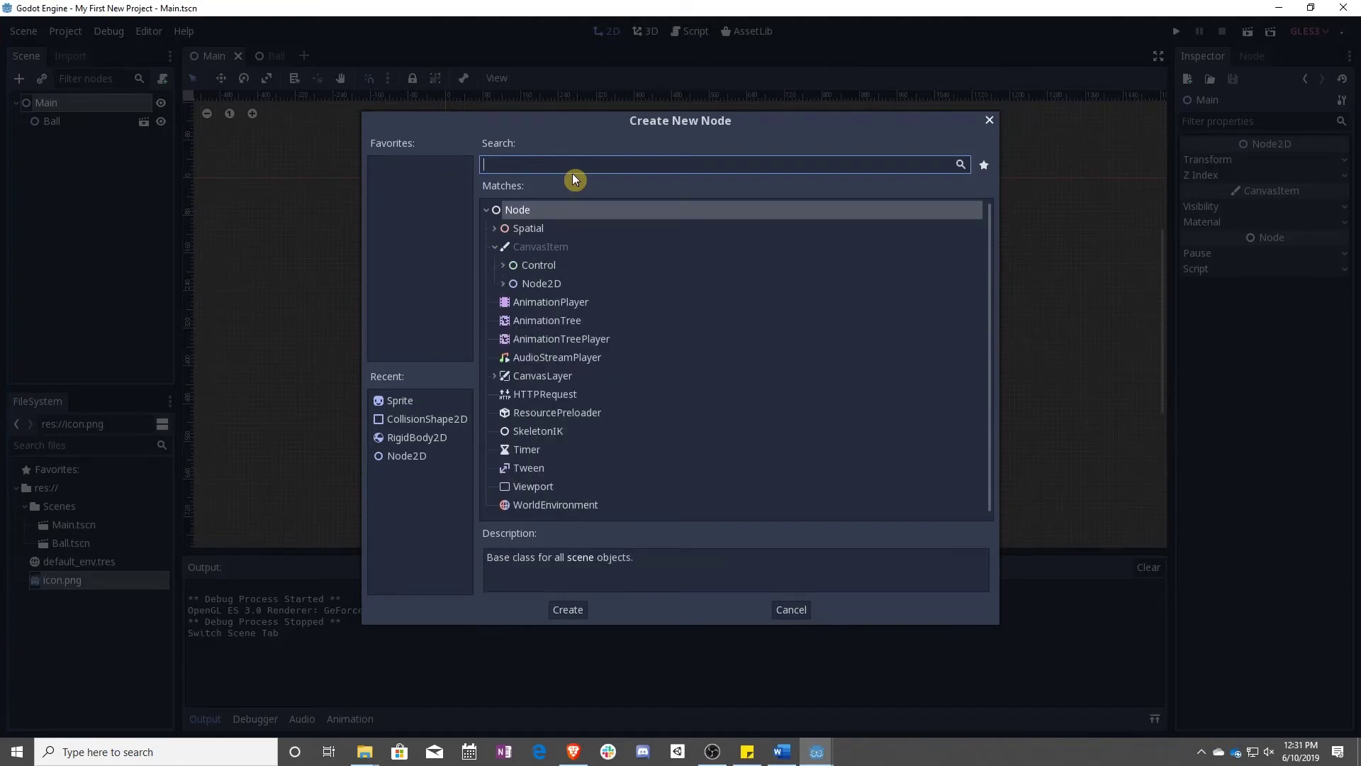
{"action": "left_click", "coordinate": [505, 283]}
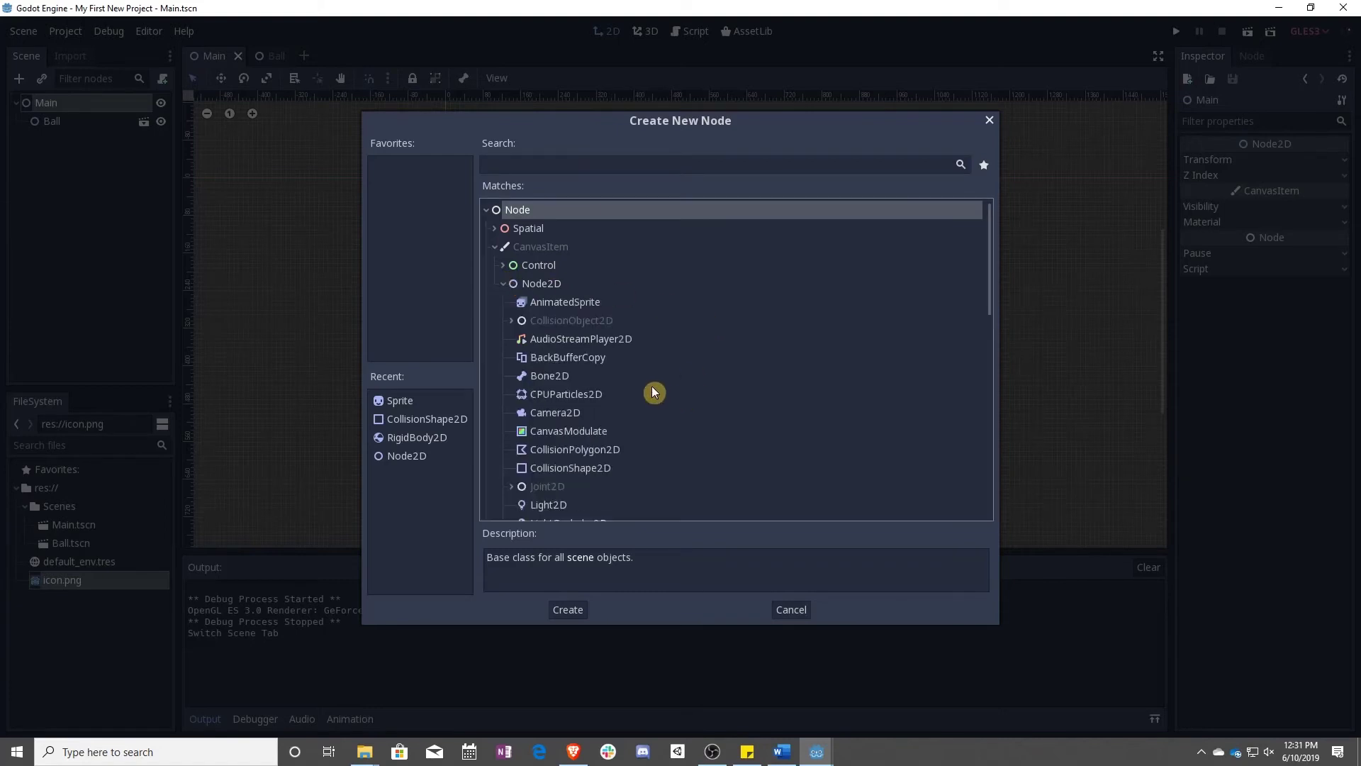
{"action": "scroll", "coordinate": [688, 433], "scroll_direction": "down", "scroll_amount": 1}
{"action": "scroll", "coordinate": [686, 430], "scroll_direction": "down", "scroll_amount": 10}
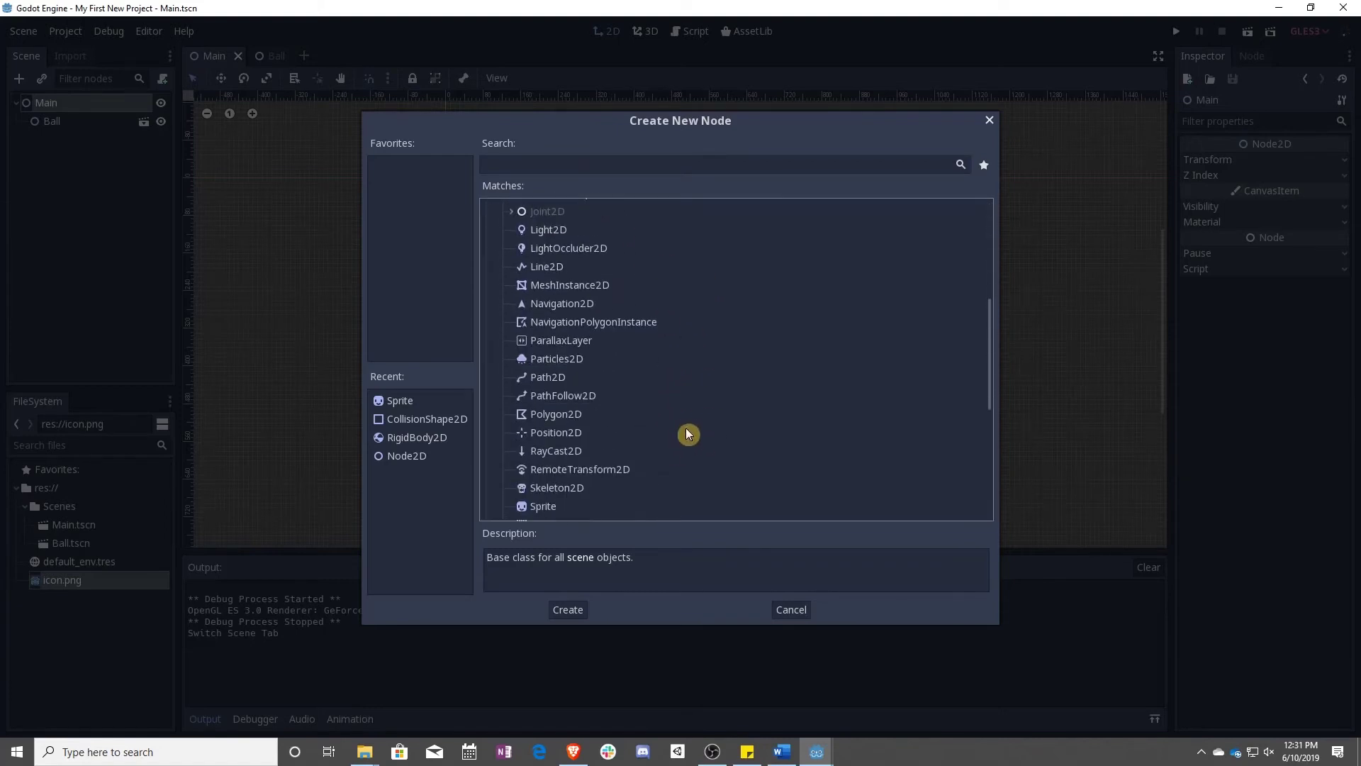
{"action": "scroll", "coordinate": [686, 408], "scroll_direction": "up", "scroll_amount": 5}
{"action": "scroll", "coordinate": [685, 398], "scroll_direction": "up", "scroll_amount": 5}
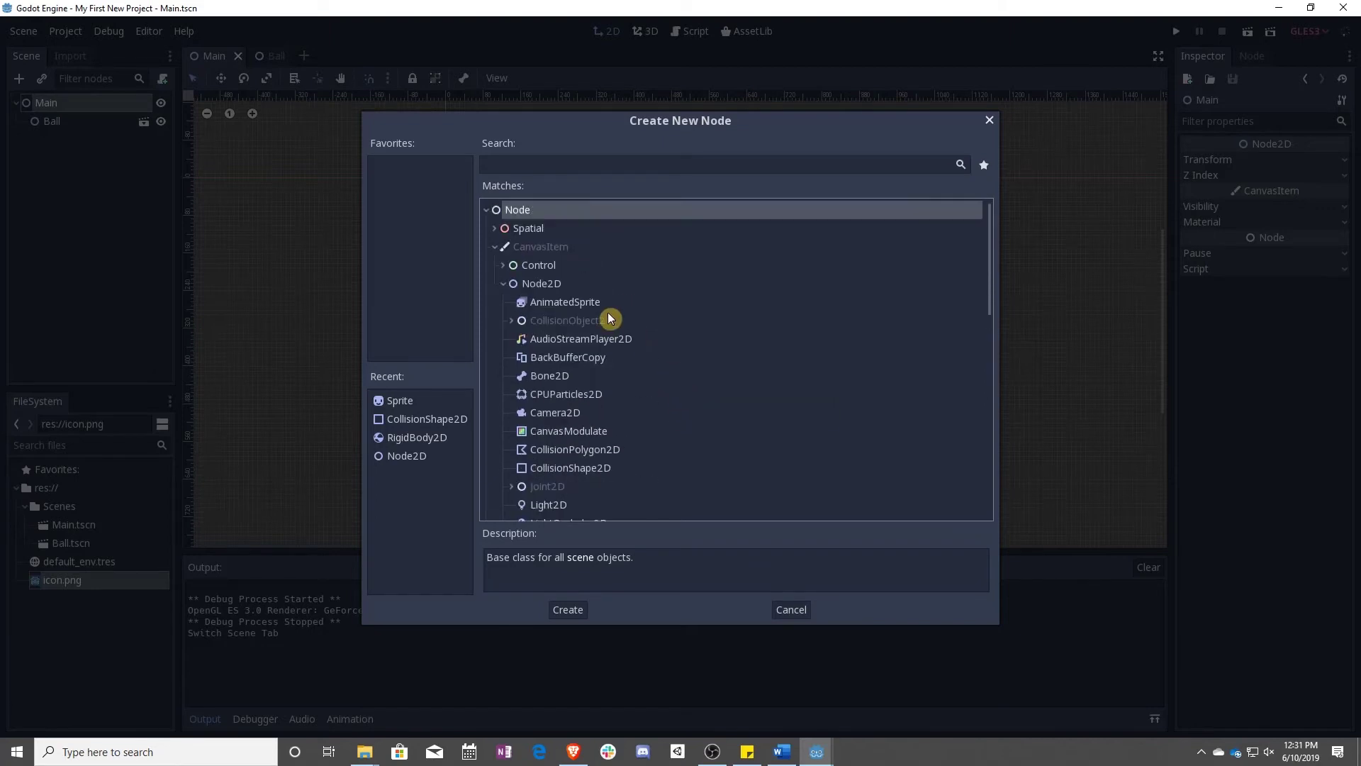
{"action": "left_click", "coordinate": [625, 156]}
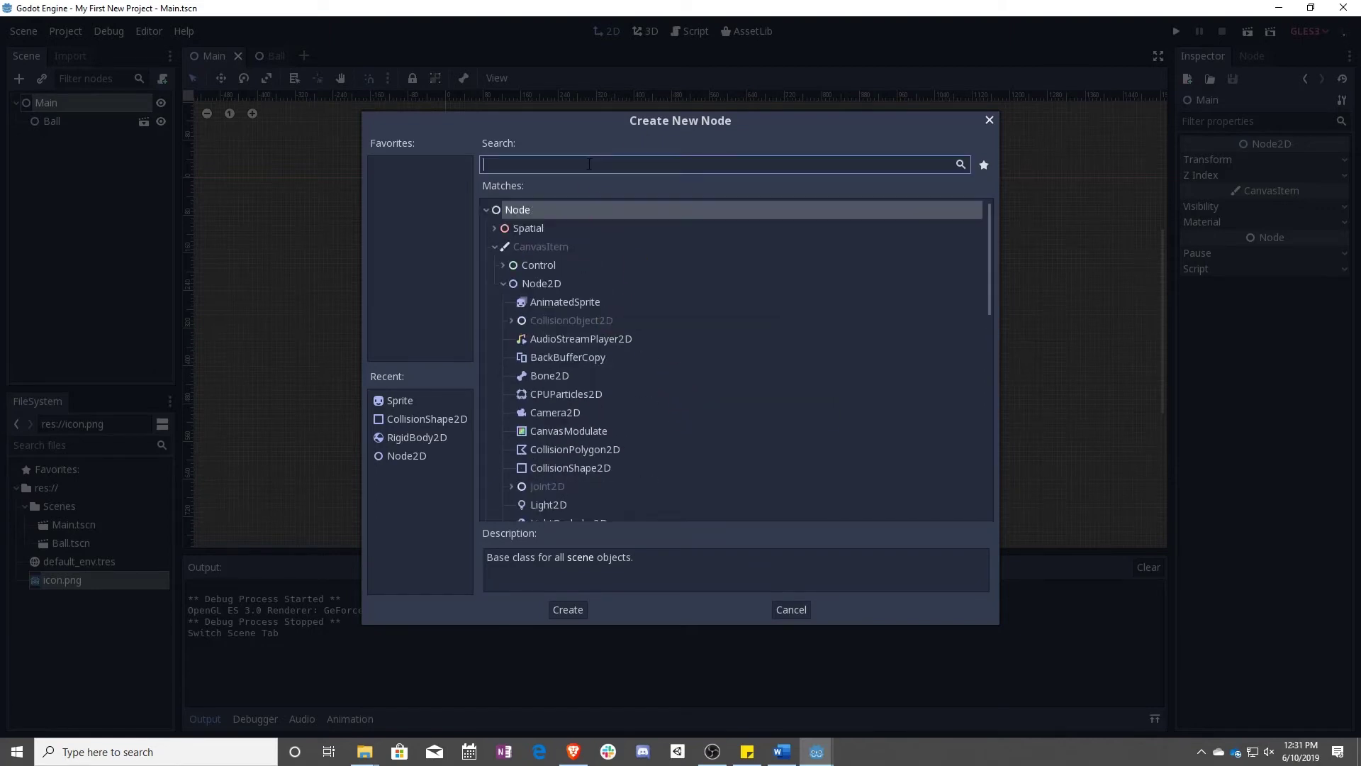
{"action": "type", "text": "static"}
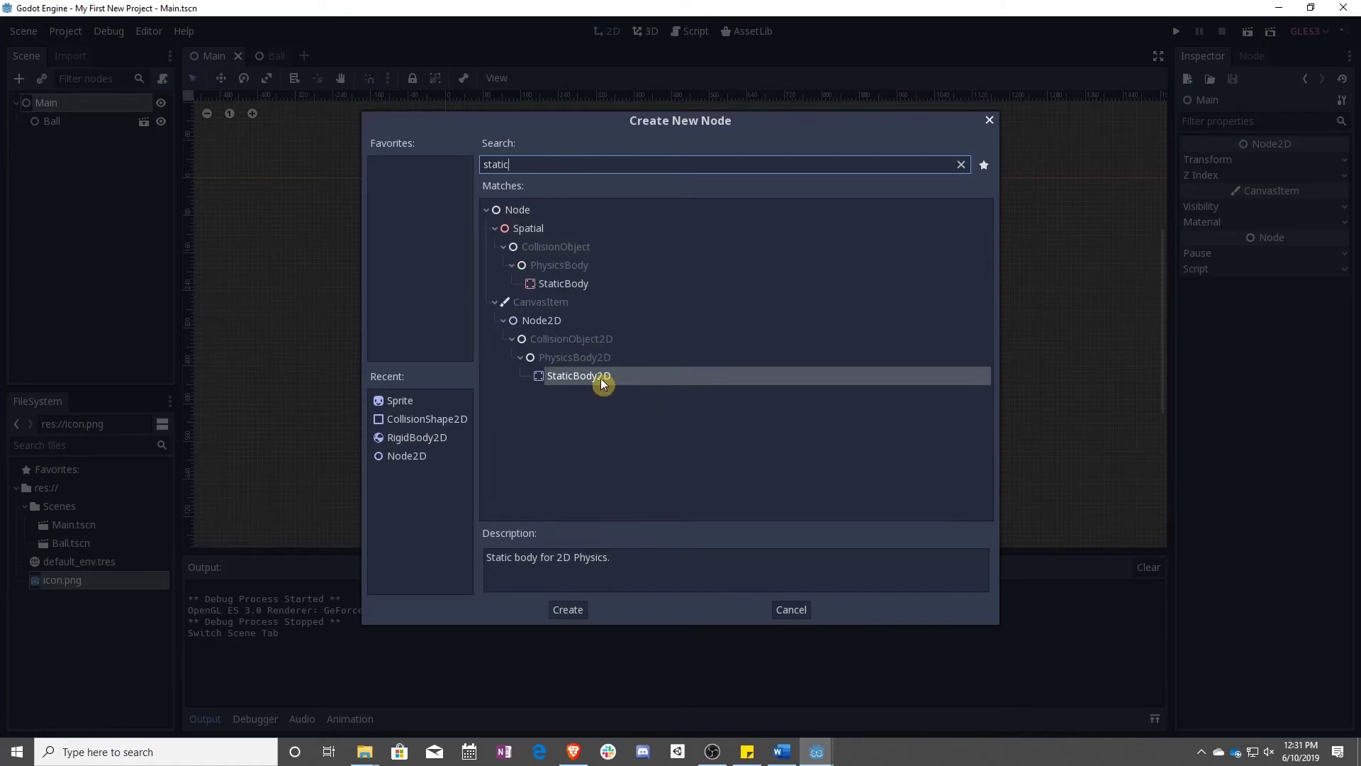
{"action": "double_click", "coordinate": [601, 377]}
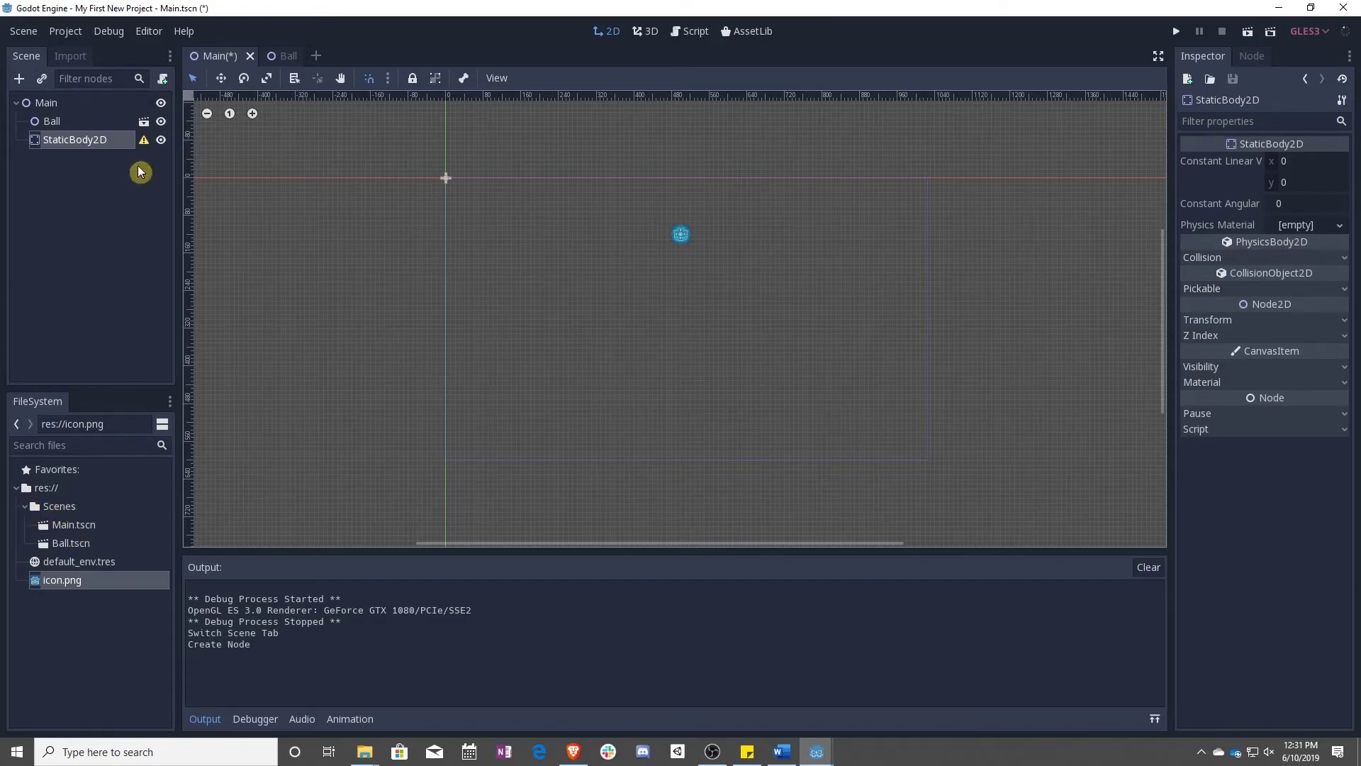
Rename the StaticBody2D node to Platform.
{"action": "left_click", "coordinate": [87, 143]}
{"action": "left_click", "coordinate": [40, 141]}
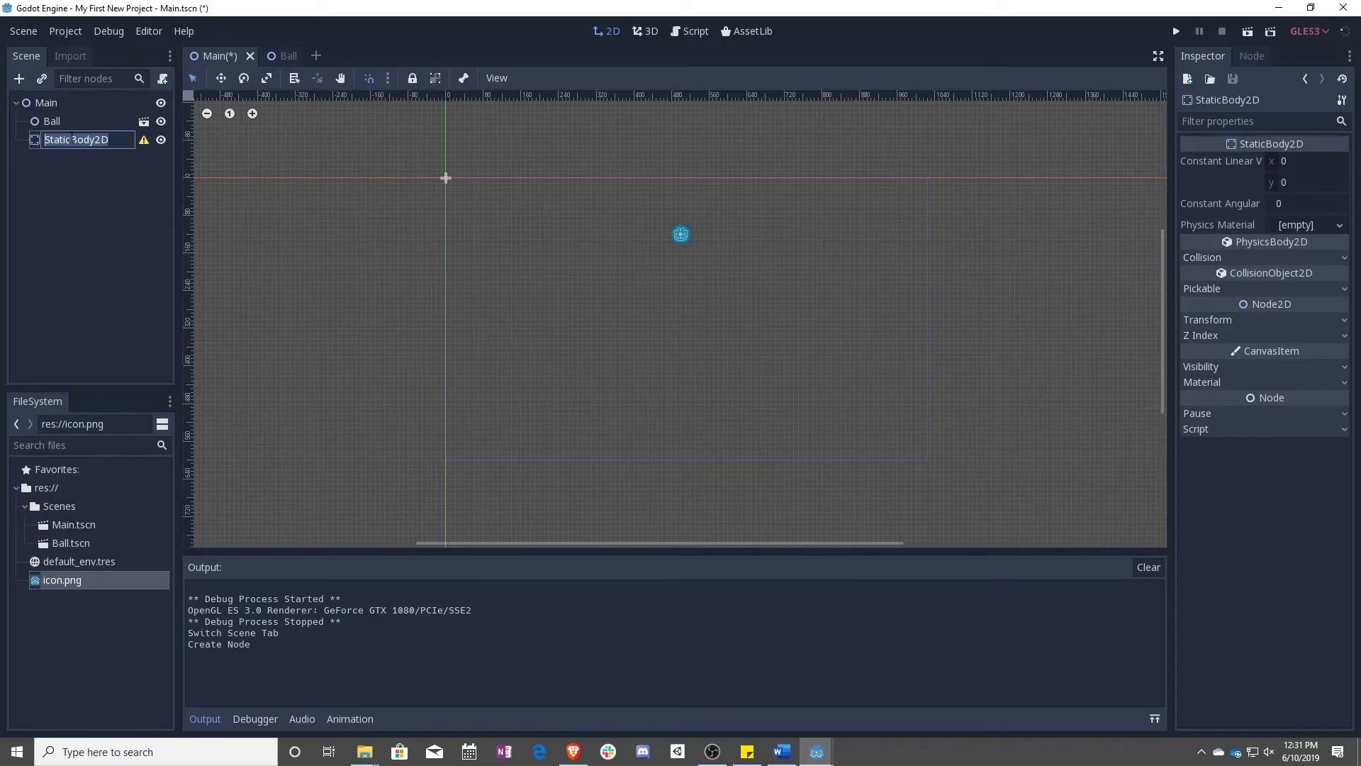
{"action": "type", "text": "Platform"}
{"action": "key", "text": "Return"}
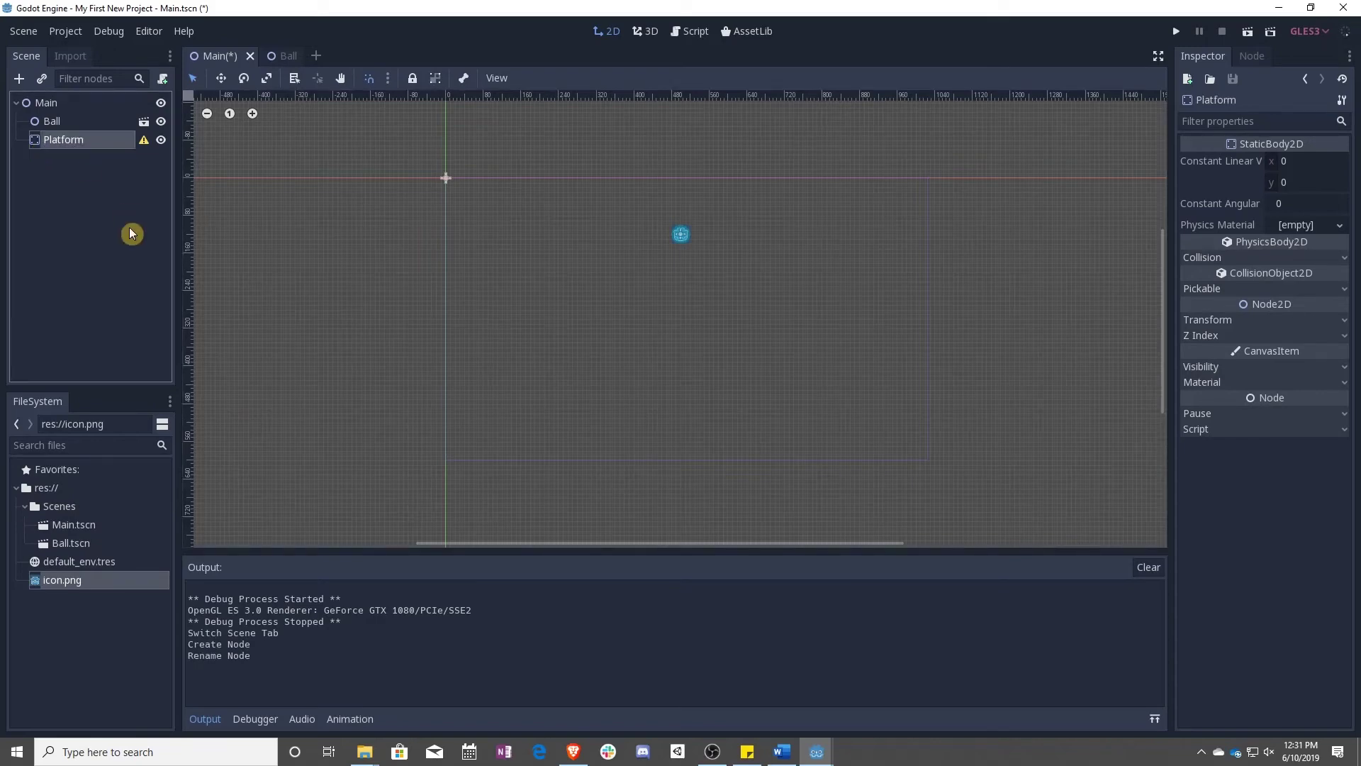
Save the Platform branch as its own scene, Platform.tscn.
{"action": "right_click", "coordinate": [98, 139]}
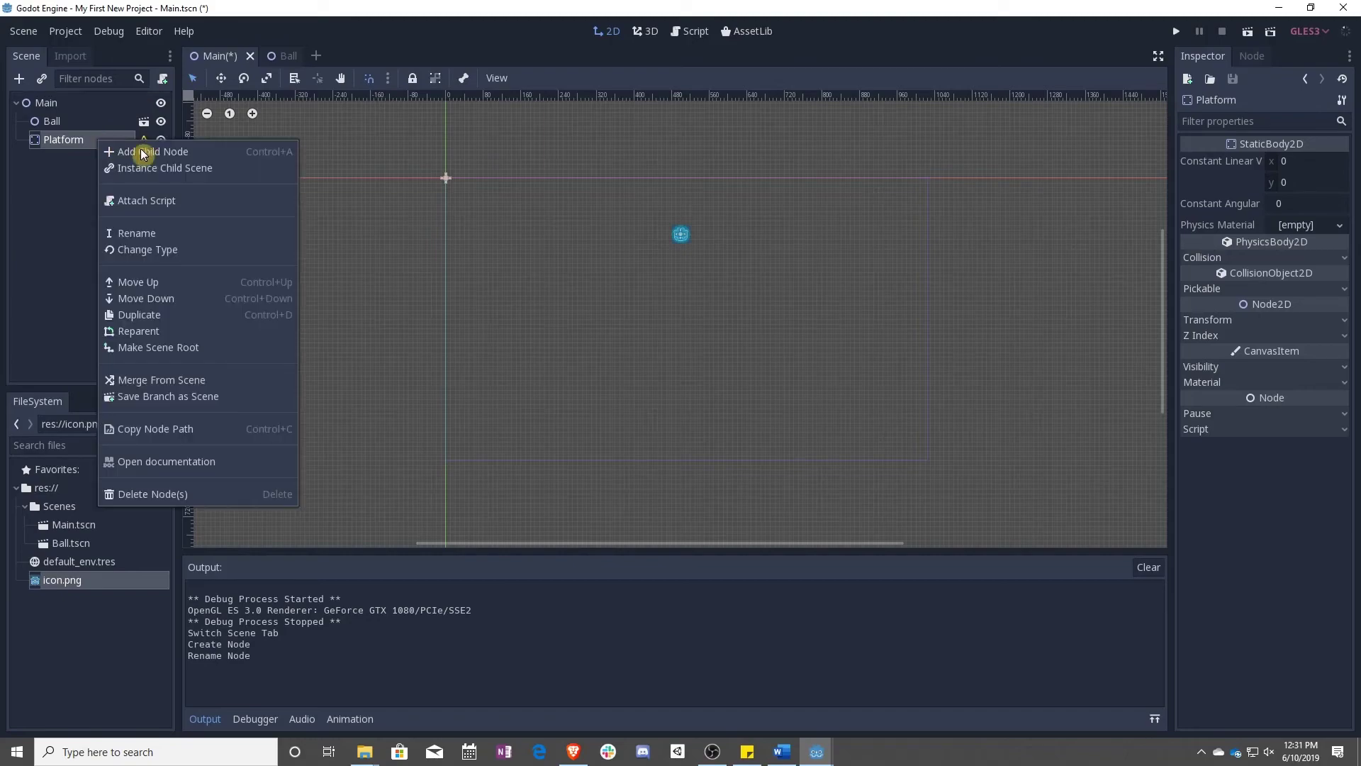
{"action": "left_click", "coordinate": [178, 399]}
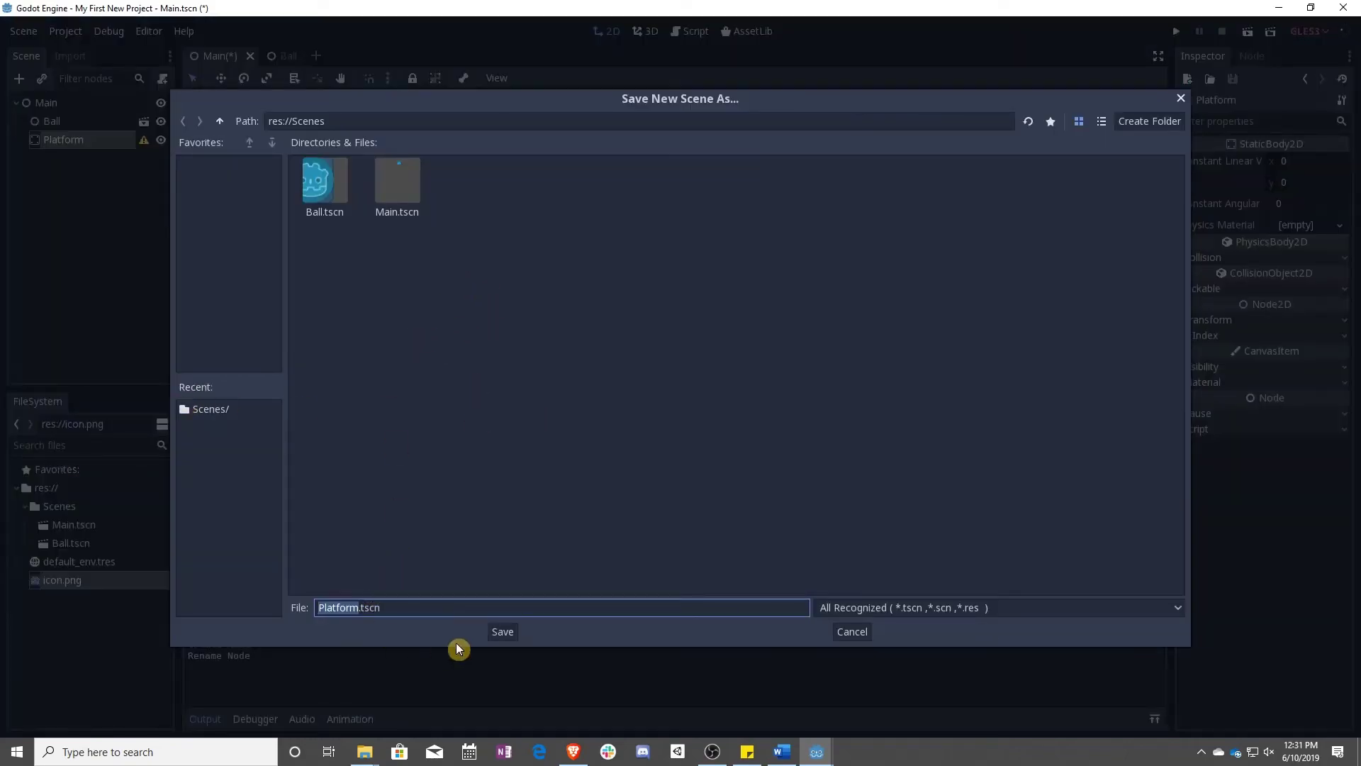
{"action": "left_click", "coordinate": [502, 631]}
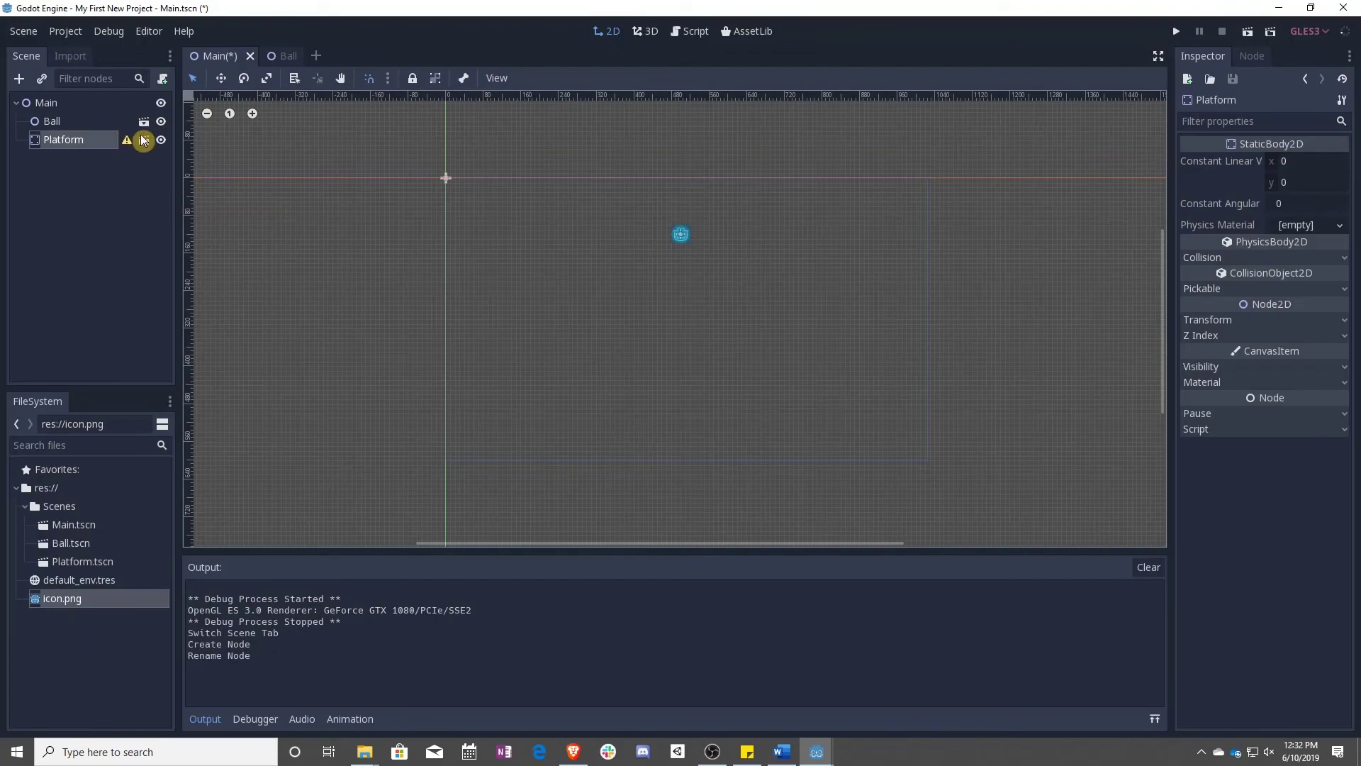
In the Platform scene, add a CollisionShape2D child found by searching 'shap'.
{"action": "left_click", "coordinate": [144, 140]}
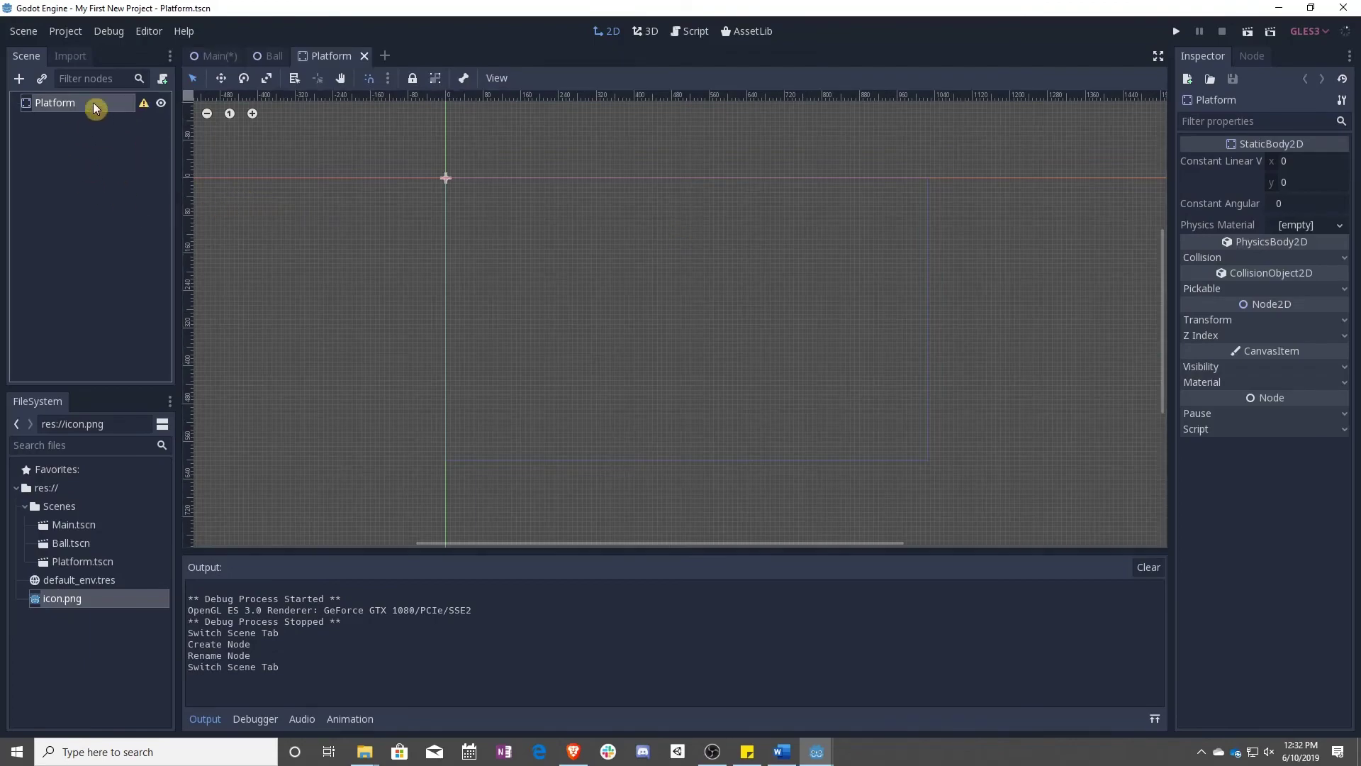
{"action": "right_click", "coordinate": [93, 104]}
{"action": "left_click", "coordinate": [154, 113]}
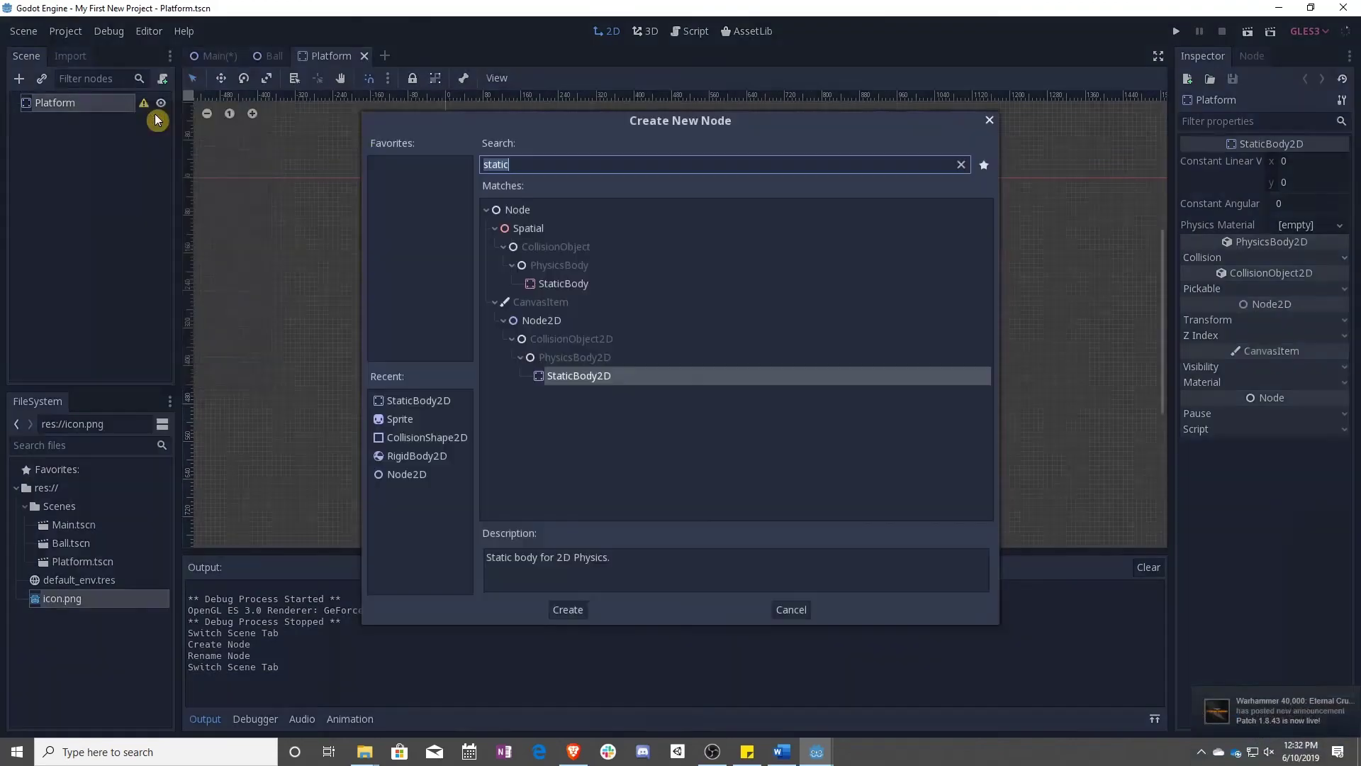
{"action": "type", "text": "shap"}
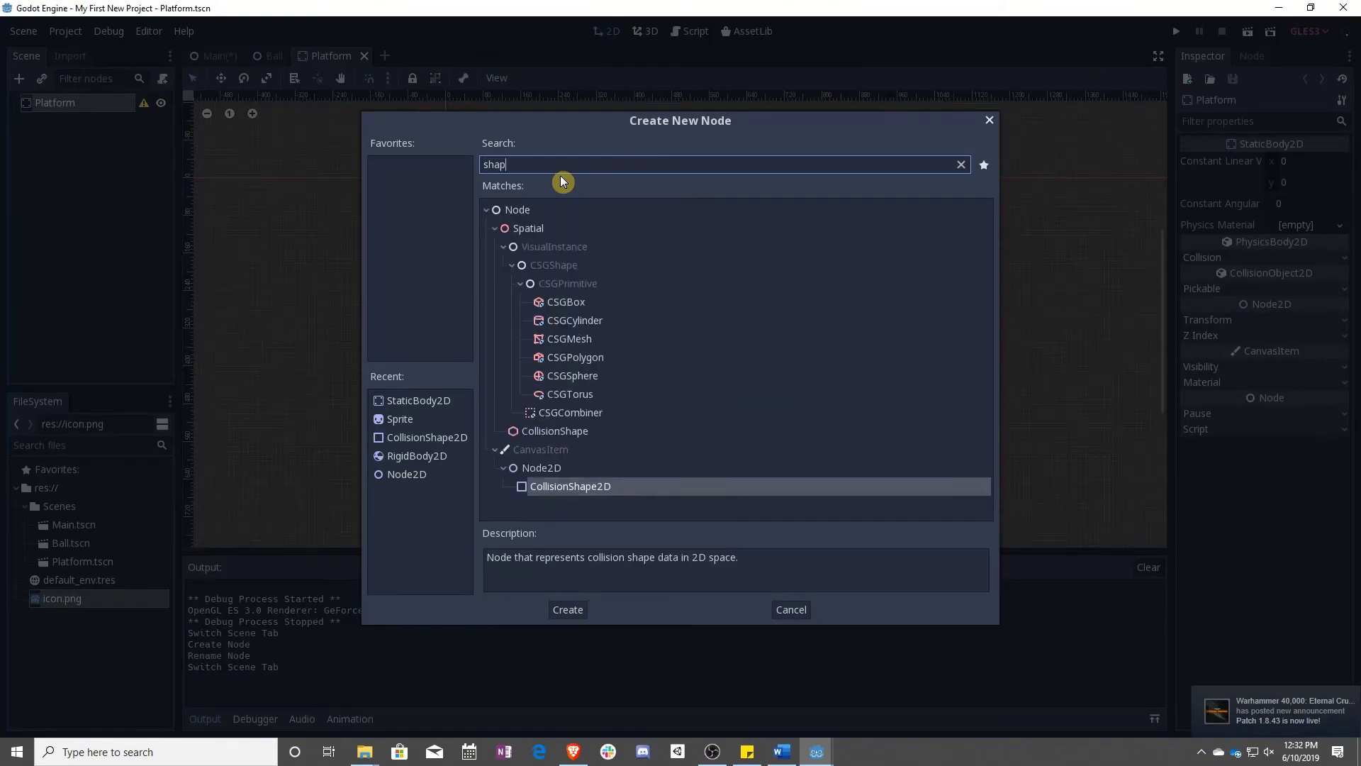
{"action": "key", "text": "Return"}
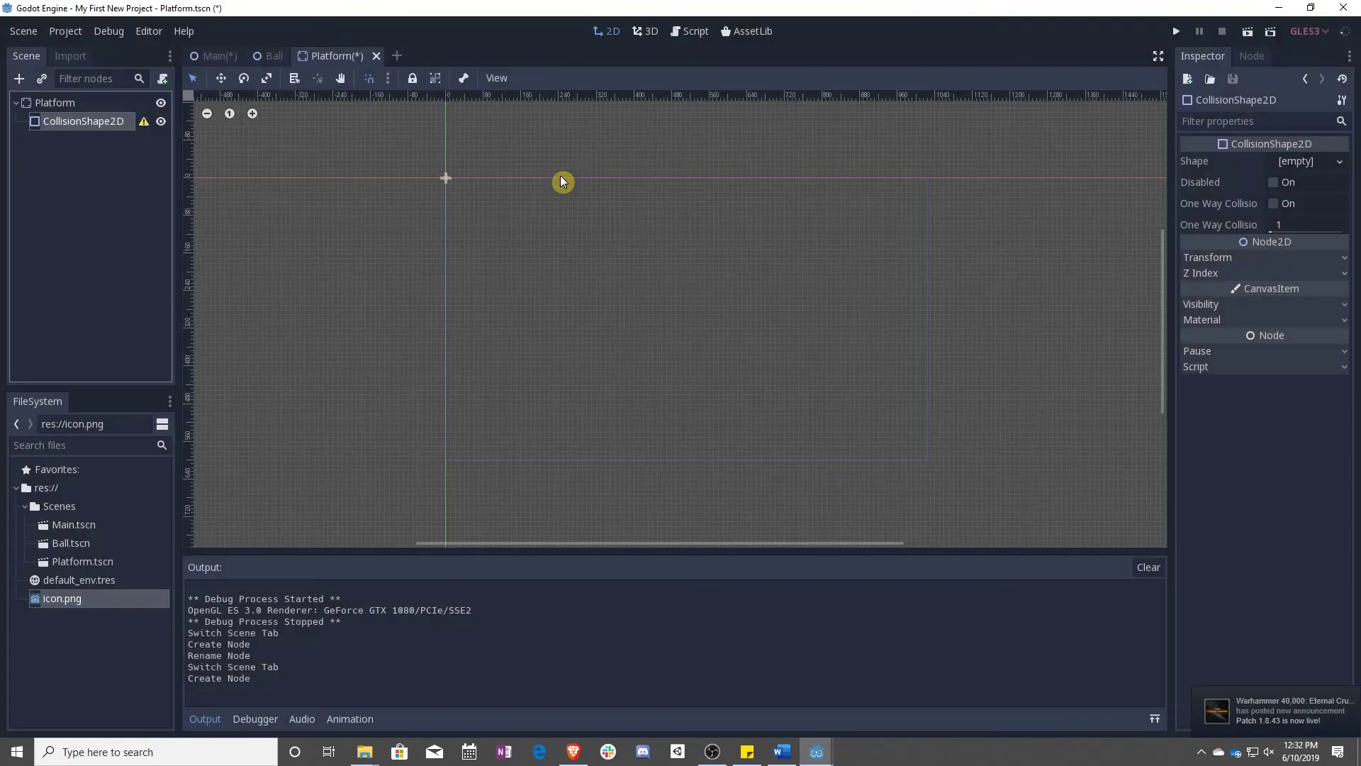
Give the CollisionShape2D a New RectangleShape2D and zoom in on it at the origin.
{"action": "left_click", "coordinate": [1342, 163]}
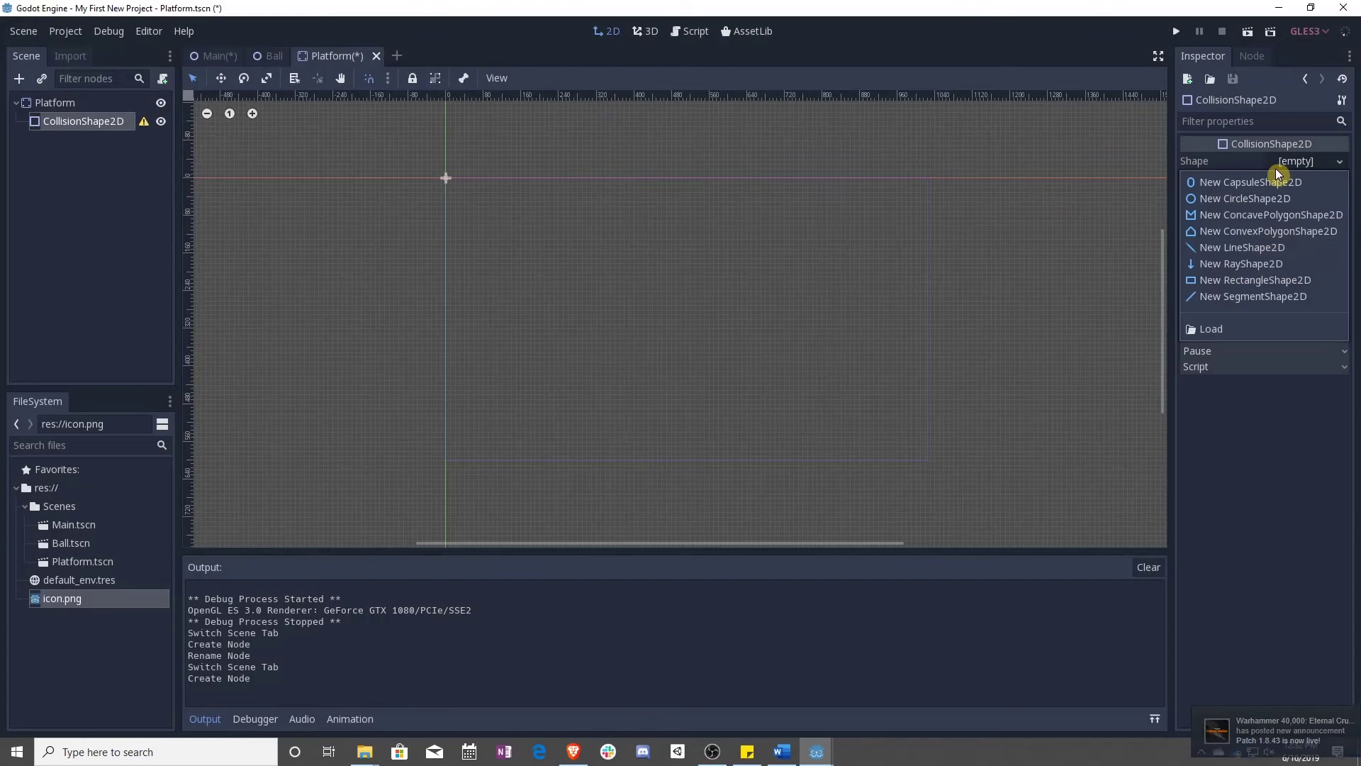
{"action": "left_click", "coordinate": [1234, 284]}
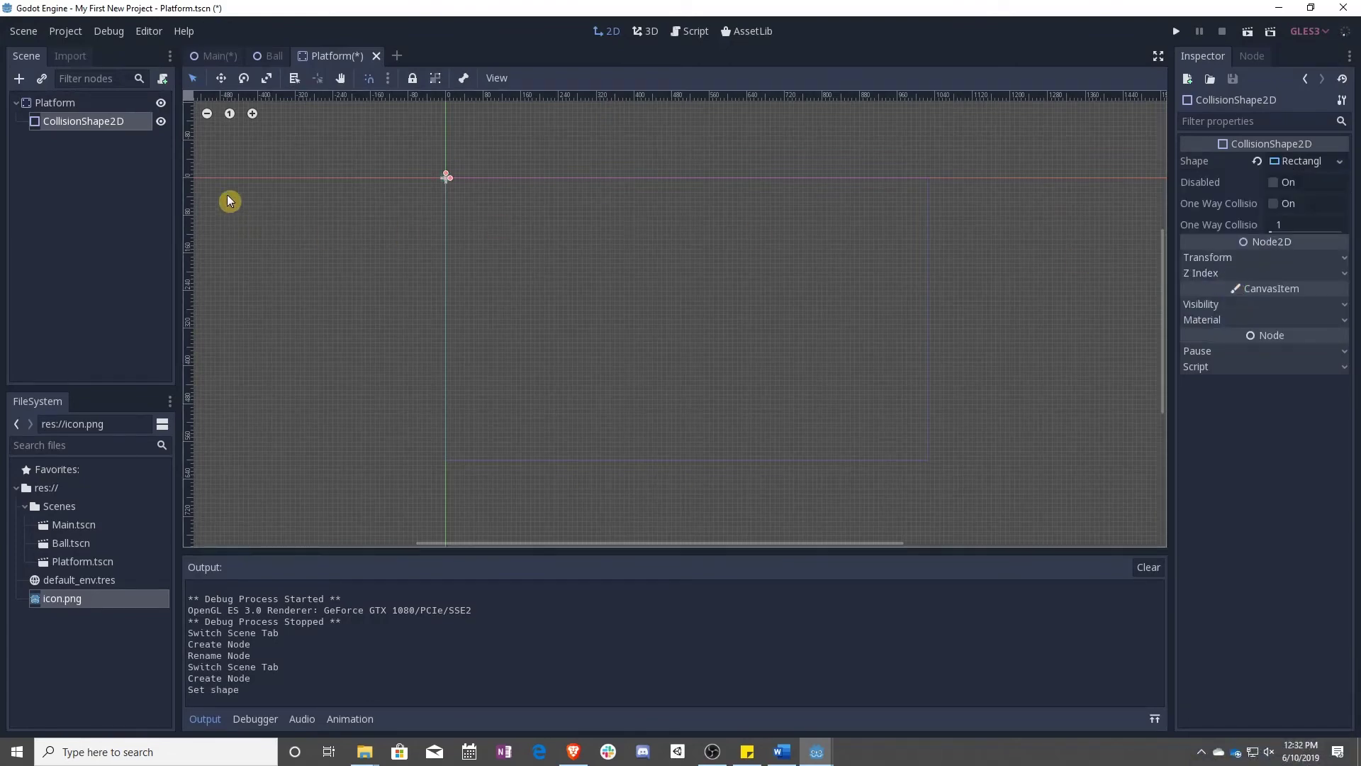
{"action": "double_click", "coordinate": [92, 122]}
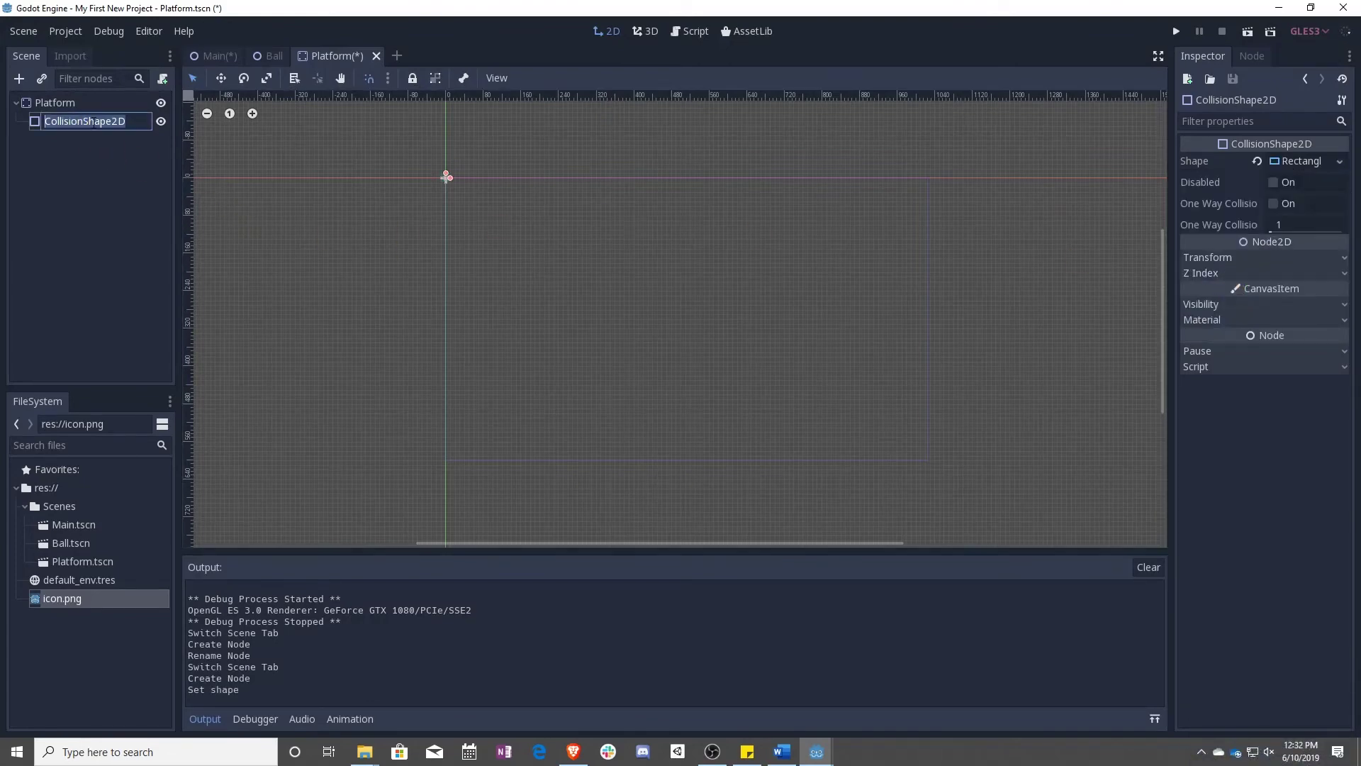
{"action": "left_click", "coordinate": [76, 141]}
{"action": "double_click", "coordinate": [36, 121]}
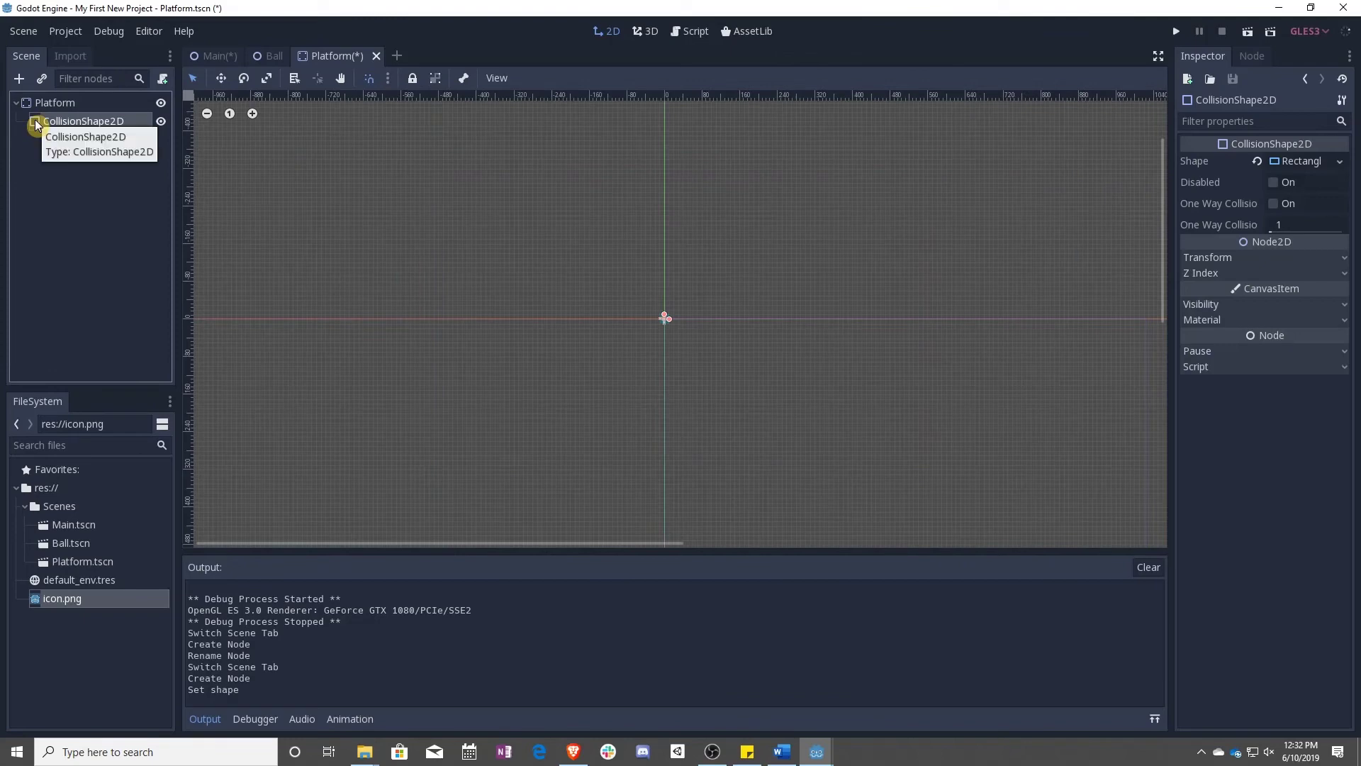
{"action": "scroll", "coordinate": [659, 312], "scroll_direction": "up", "scroll_amount": 8}
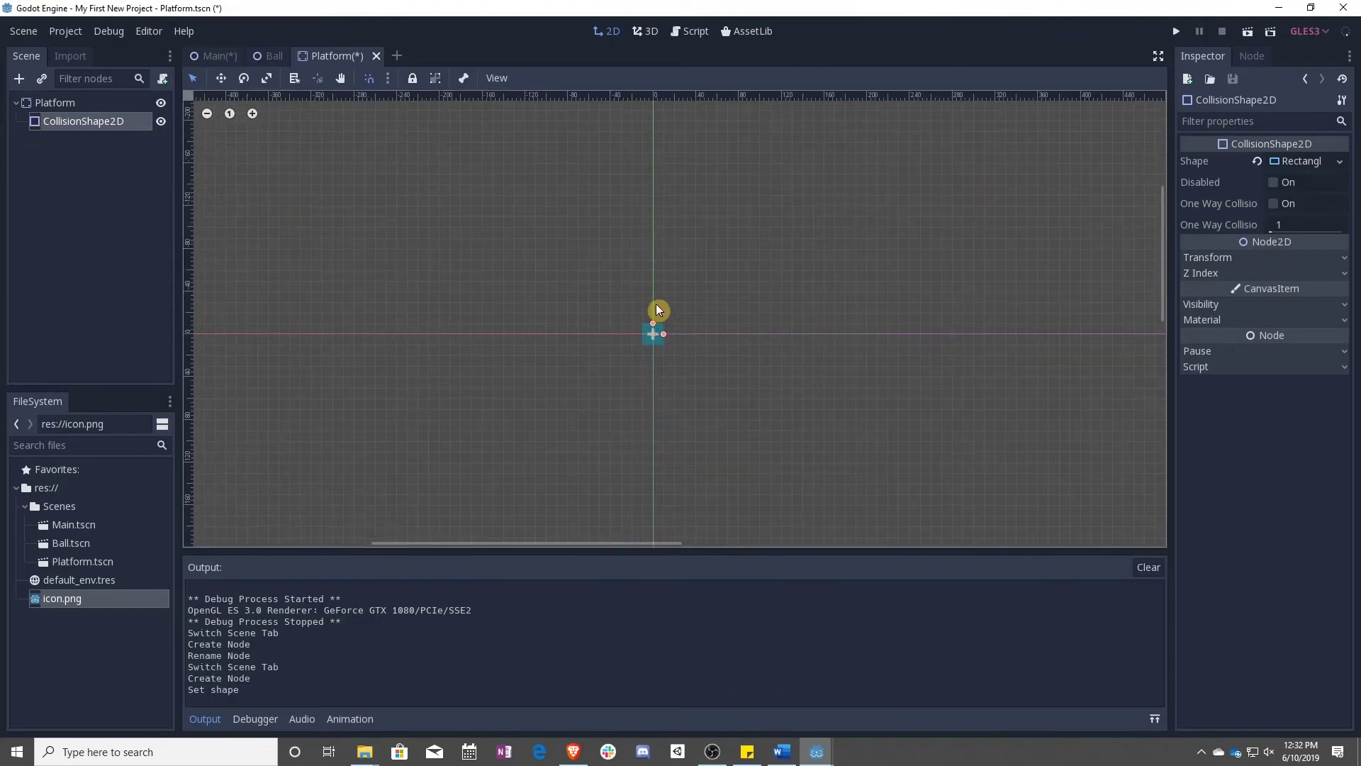
{"action": "scroll", "coordinate": [657, 310], "scroll_direction": "up", "scroll_amount": 12}
{"action": "left_click", "coordinate": [73, 103]}
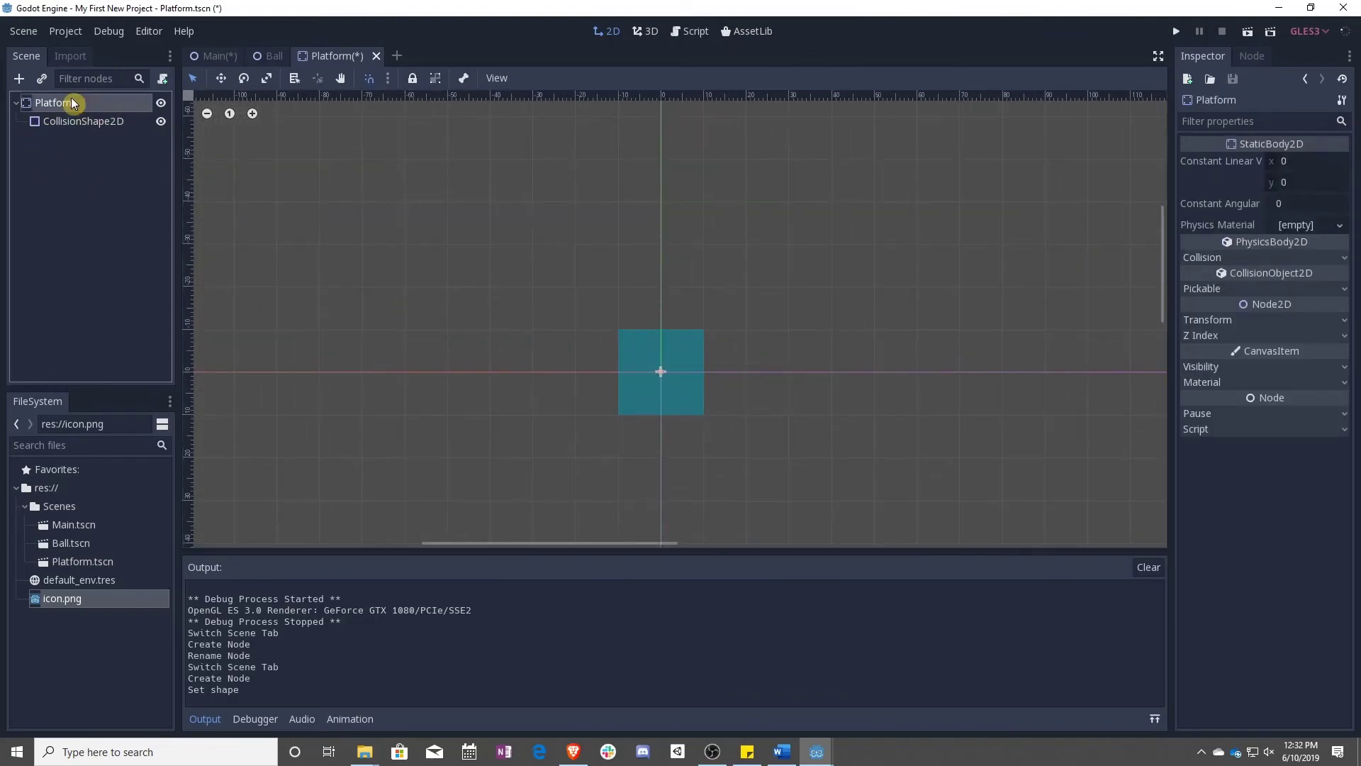
Add a Sprite child to Platform and give it the icon.png texture.
{"action": "right_click", "coordinate": [73, 103]}
{"action": "left_click", "coordinate": [96, 112]}
{"action": "type", "text": "s"}
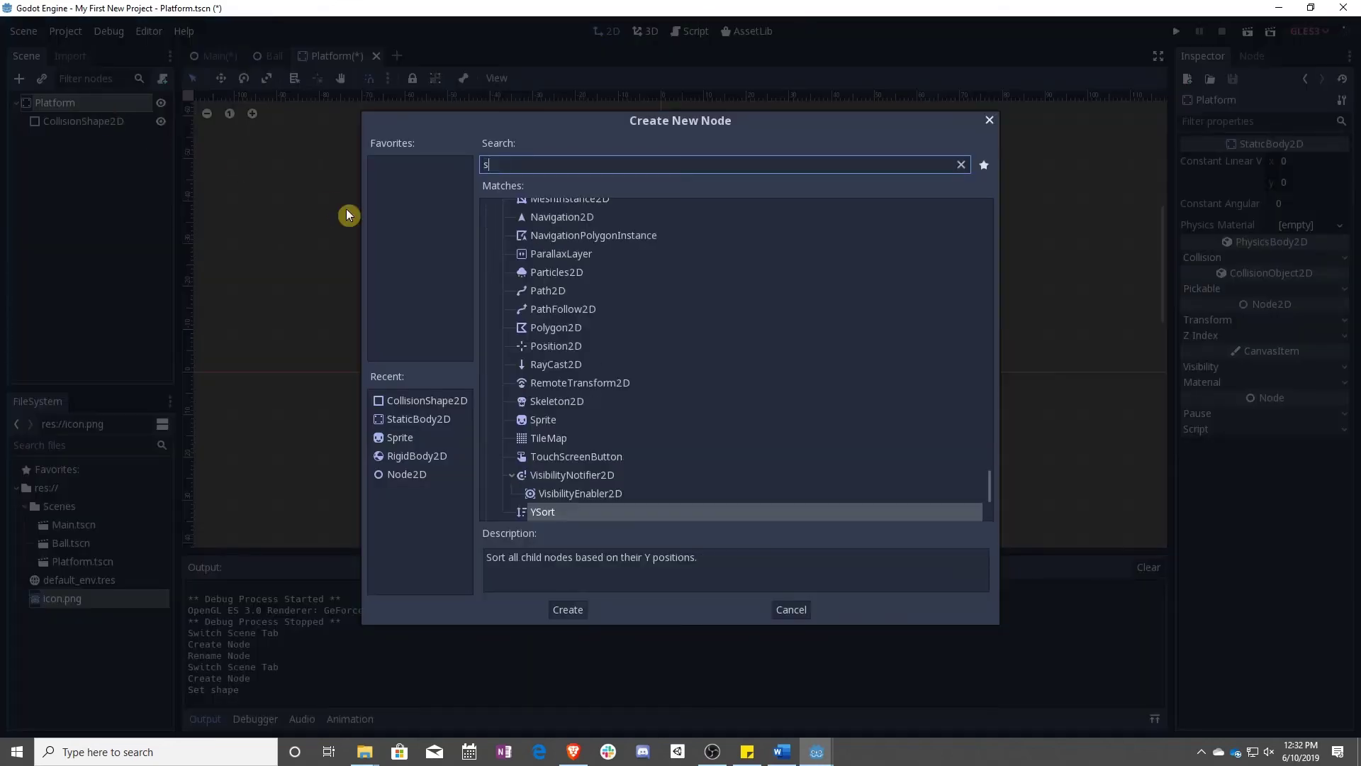
{"action": "type", "text": "prite"}
{"action": "key", "text": "Return"}
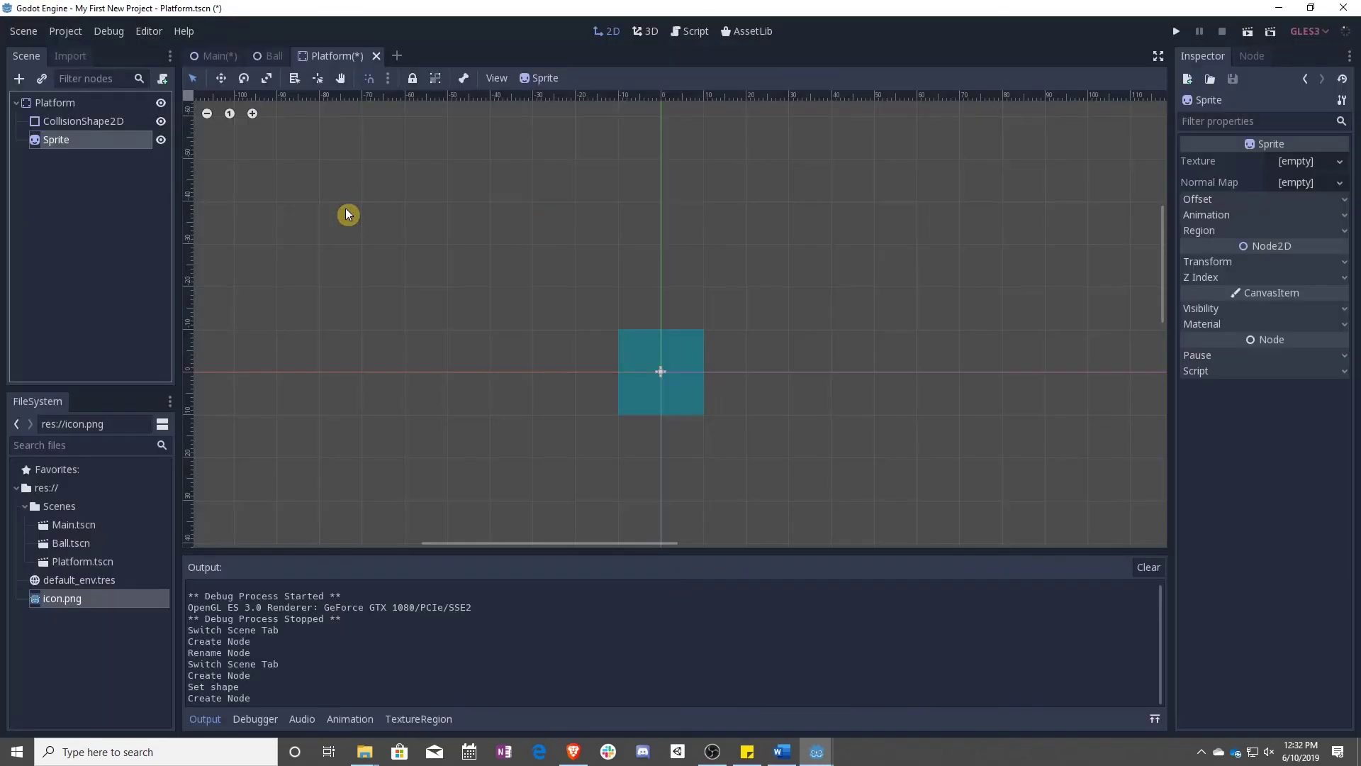
{"action": "left_click_drag", "start_coordinate": [74, 602], "coordinate": [1295, 168]}
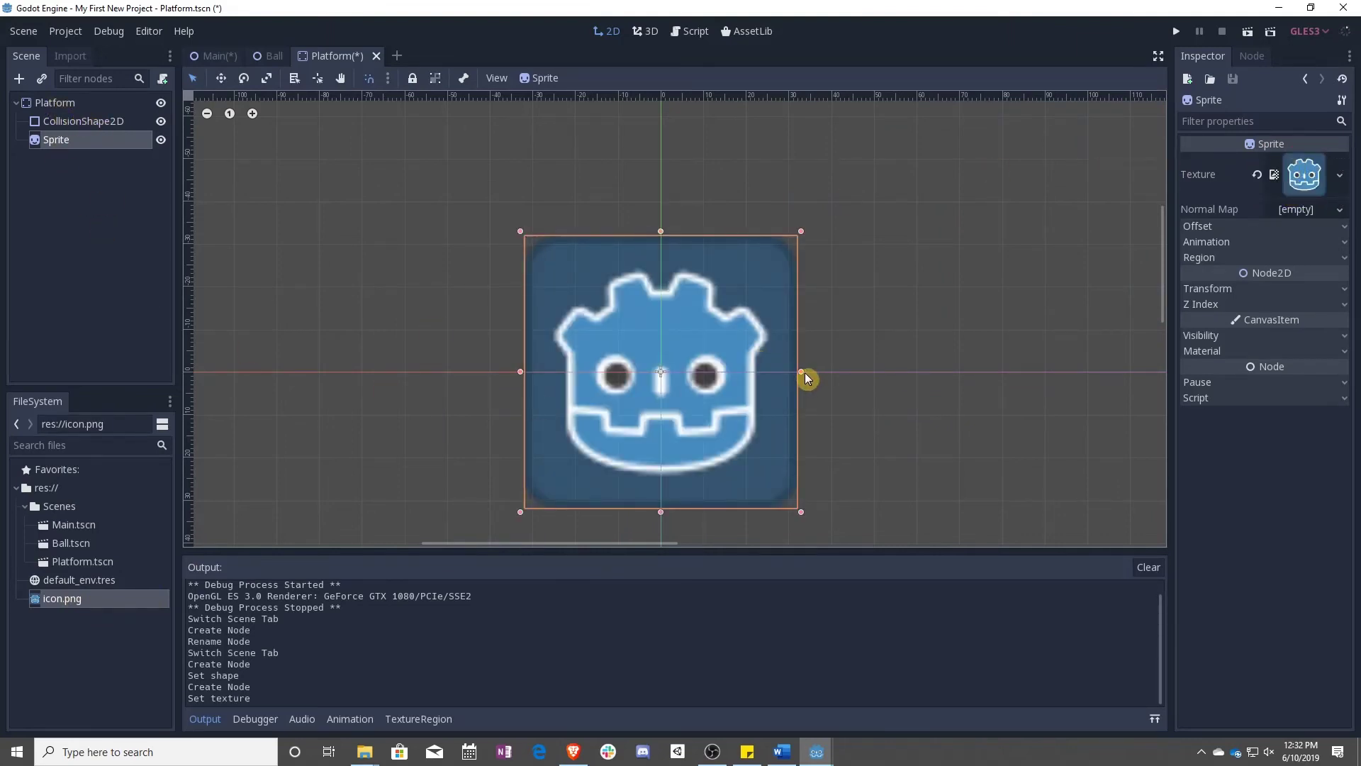
Shrink the icon sprite to a small square using its corner handles.
{"action": "left_click_drag", "start_coordinate": [802, 232], "coordinate": [748, 291]}
{"action": "left_click_drag", "start_coordinate": [521, 511], "coordinate": [611, 429]}
{"action": "left_click", "coordinate": [62, 122]}
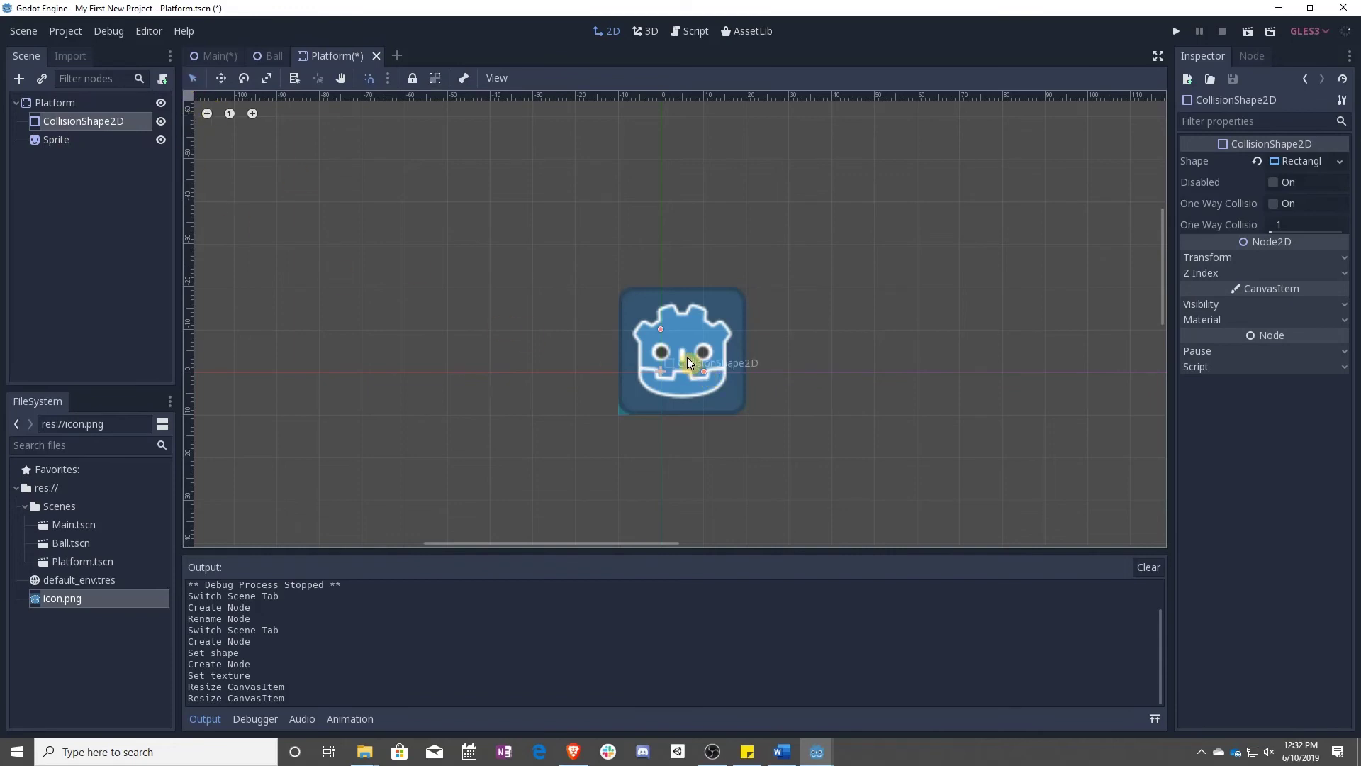
Centre the icon sprite on the scene origin.
{"action": "scroll", "coordinate": [673, 361], "scroll_direction": "up", "scroll_amount": 2}
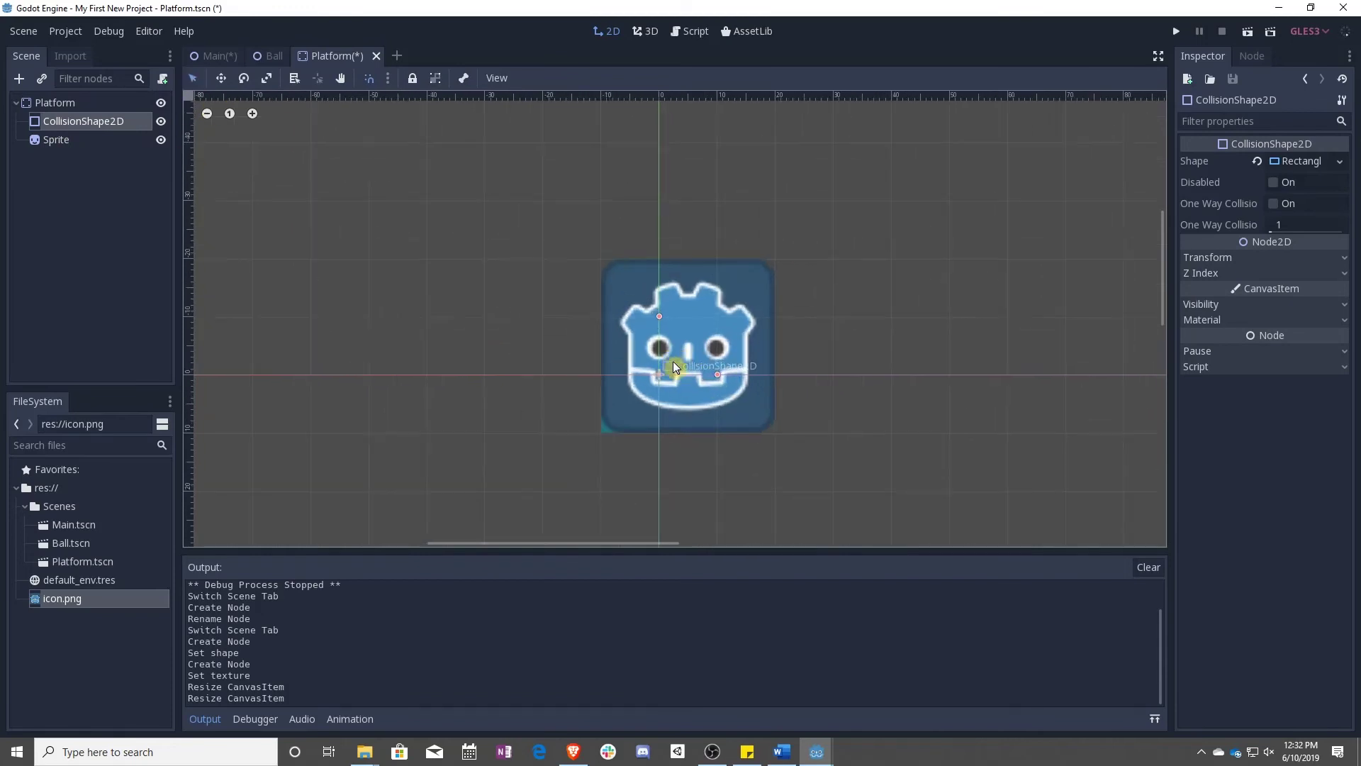
{"action": "left_click", "coordinate": [88, 140]}
{"action": "left_click_drag", "start_coordinate": [723, 319], "coordinate": [721, 320]}
Stretch the collision rectangle wider and taller into a square.
{"action": "left_click", "coordinate": [57, 122]}
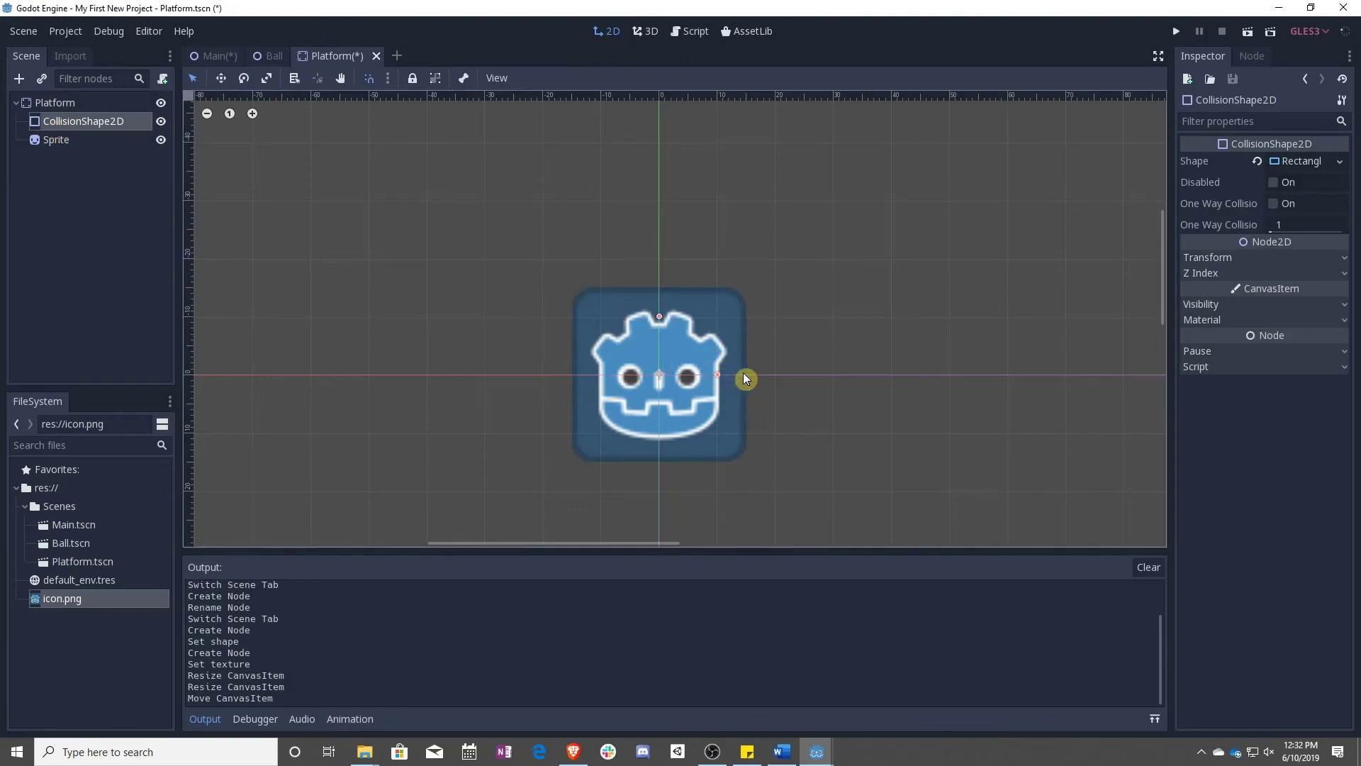
{"action": "mouse_move", "coordinate": [744, 378]}
{"action": "left_mouse_down"}
{"action": "mouse_move", "coordinate": [706, 372]}
{"action": "mouse_move", "coordinate": [749, 377]}
{"action": "left_mouse_up"}
{"action": "left_click_drag", "start_coordinate": [659, 316], "coordinate": [660, 261]}
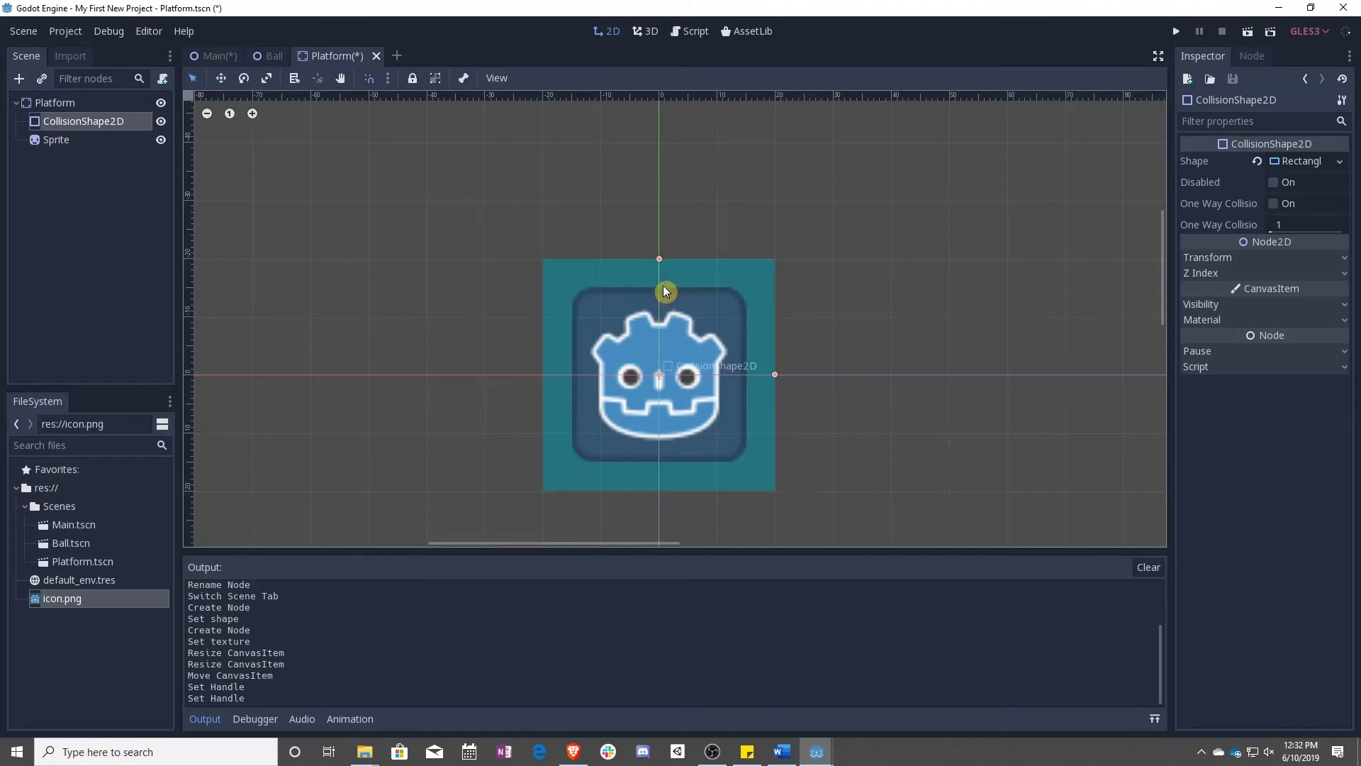
Enlarge the sprite from its corners to cover the collision square exactly.
{"action": "left_click", "coordinate": [85, 140]}
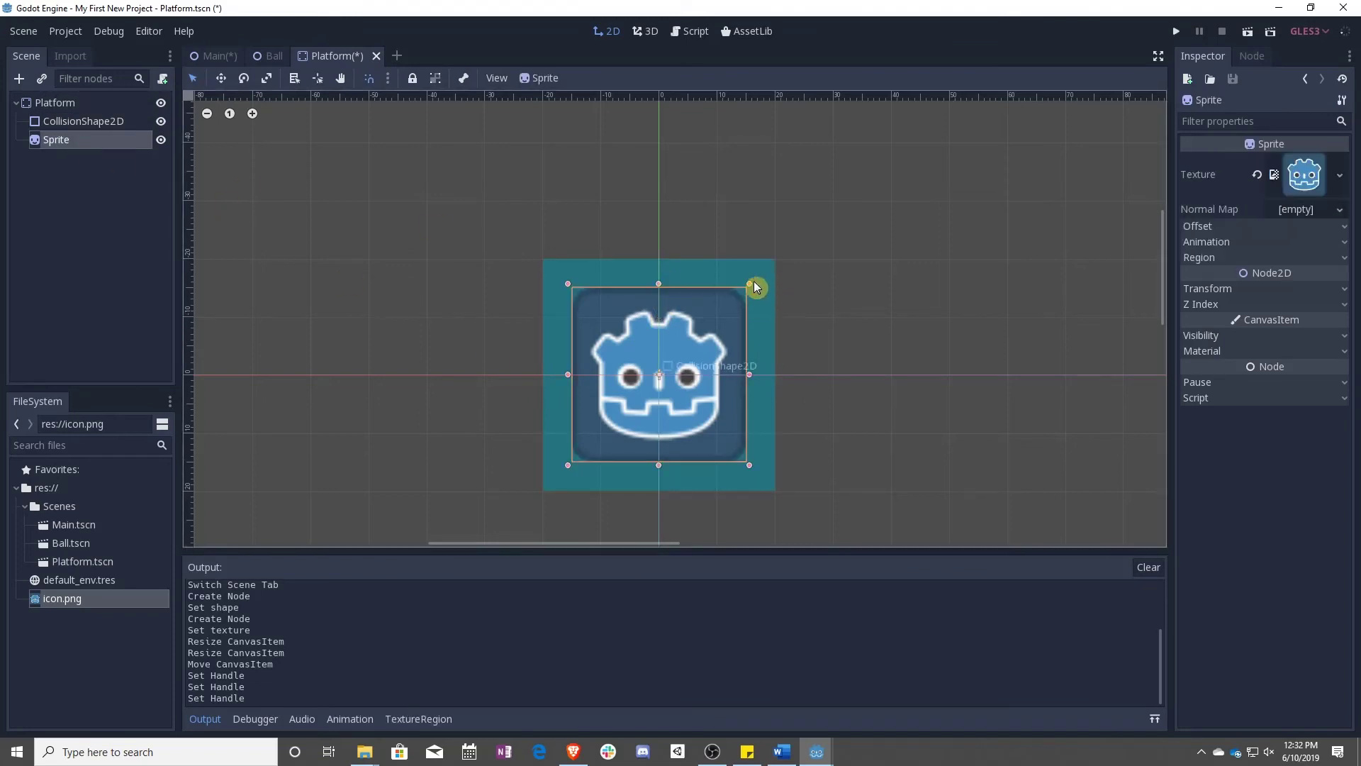
{"action": "left_click_drag", "start_coordinate": [749, 282], "coordinate": [779, 253]}
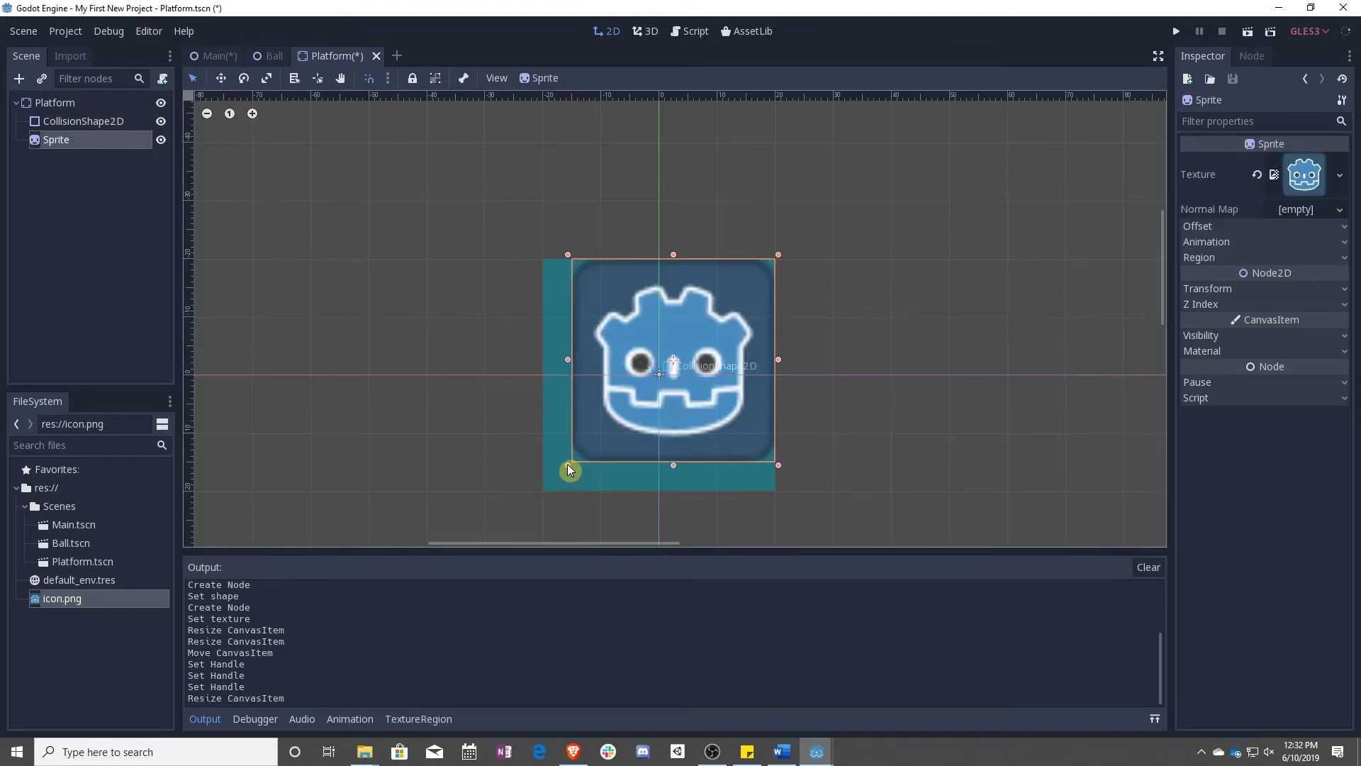
{"action": "left_click_drag", "start_coordinate": [567, 470], "coordinate": [544, 489]}
{"action": "scroll", "coordinate": [636, 368], "scroll_direction": "down", "scroll_amount": 1}
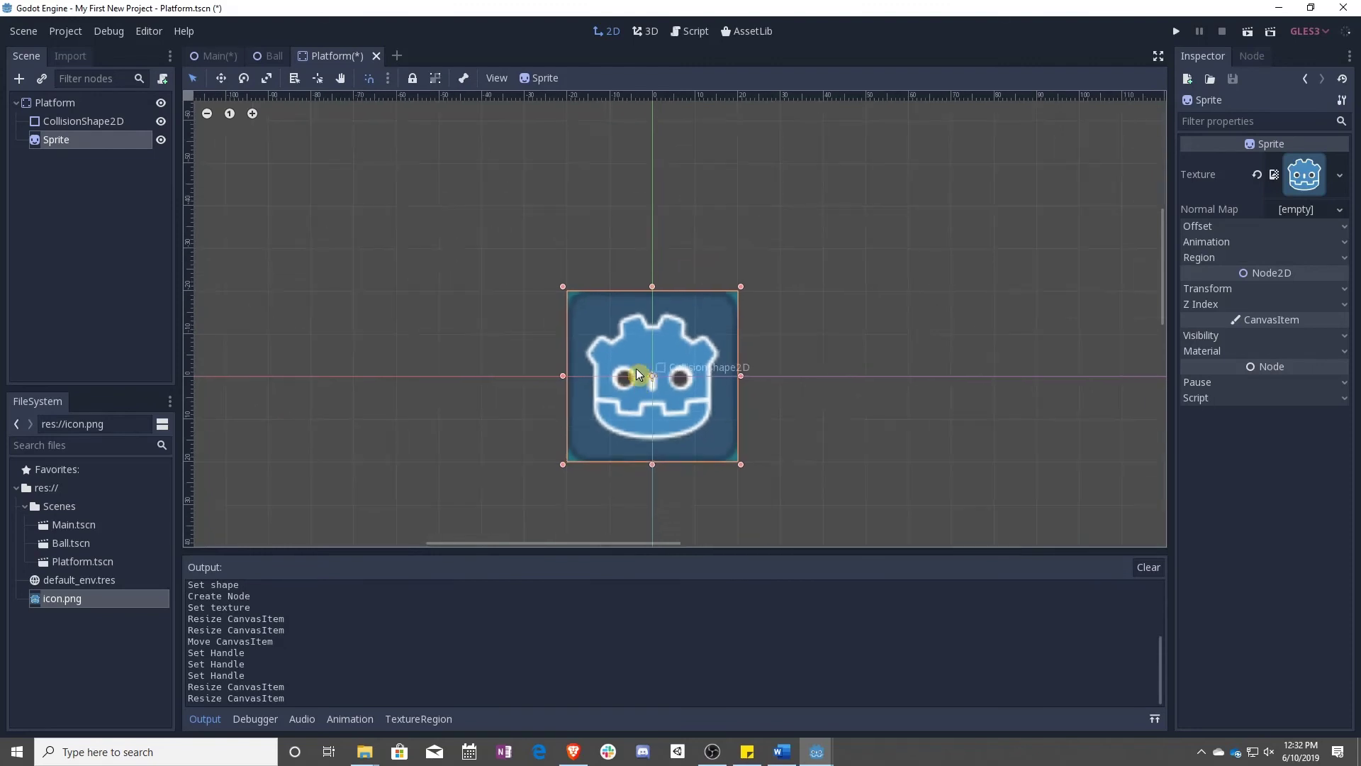
{"action": "scroll", "coordinate": [636, 368], "scroll_direction": "down", "scroll_amount": 1}
{"action": "scroll", "coordinate": [703, 408], "scroll_direction": "up", "scroll_amount": 2}
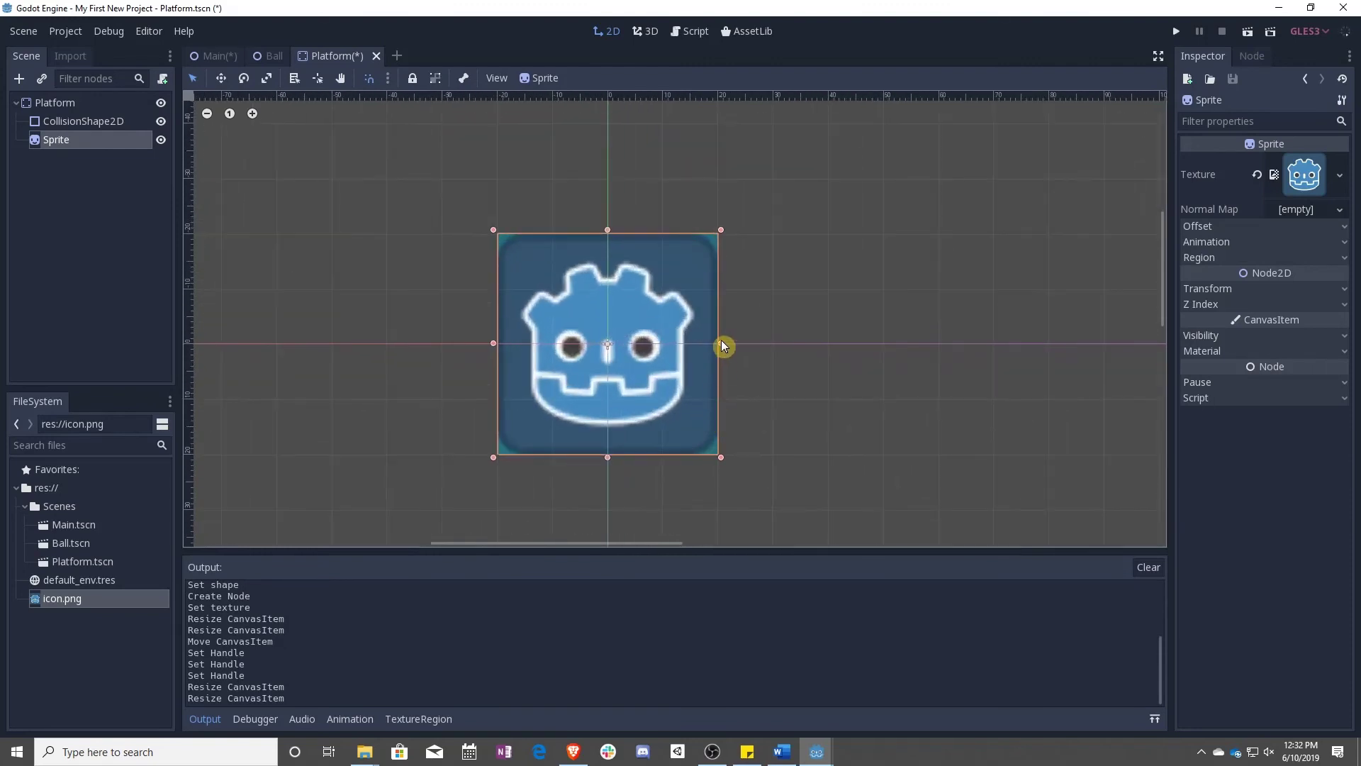
Stretch the sprite into a wide bar and move it above CollisionShape2D.
{"action": "left_click_drag", "start_coordinate": [723, 344], "coordinate": [1053, 343]}
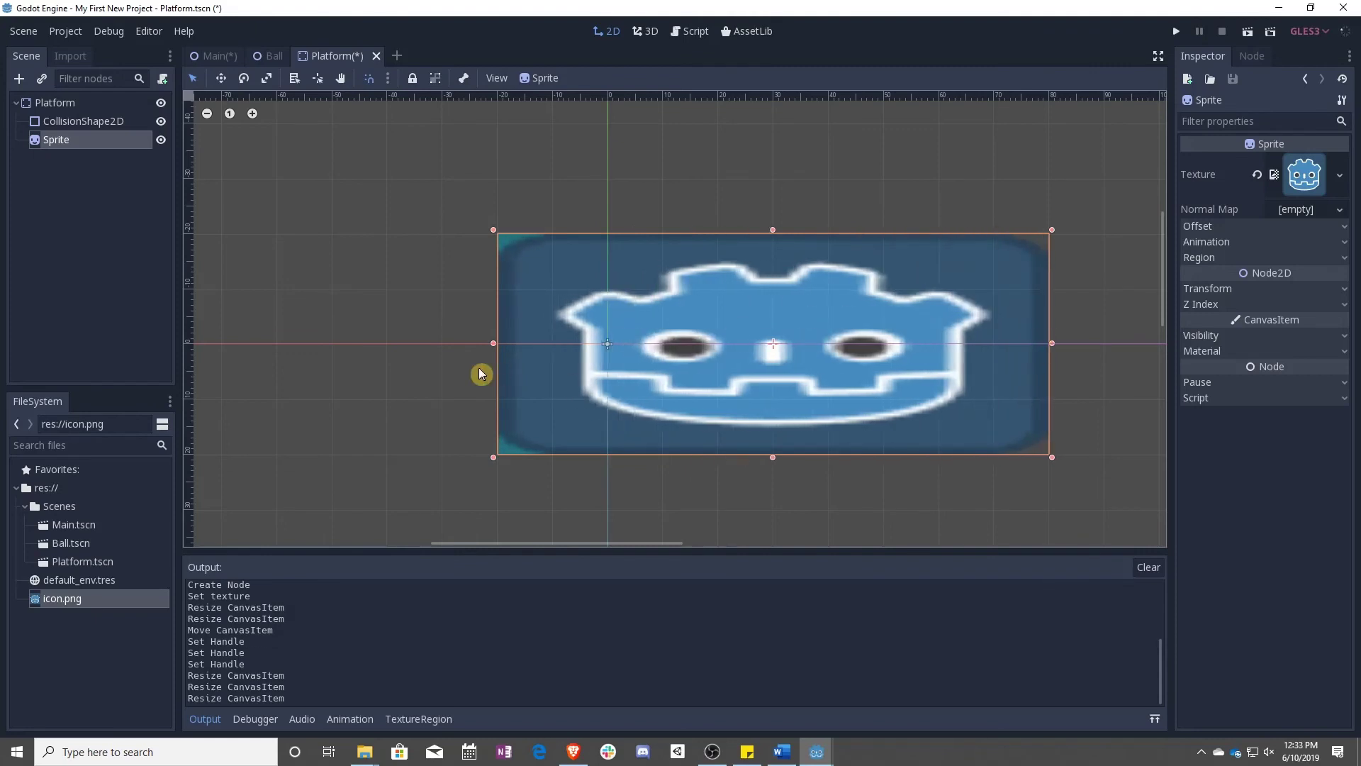
{"action": "left_click_drag", "start_coordinate": [488, 343], "coordinate": [163, 349]}
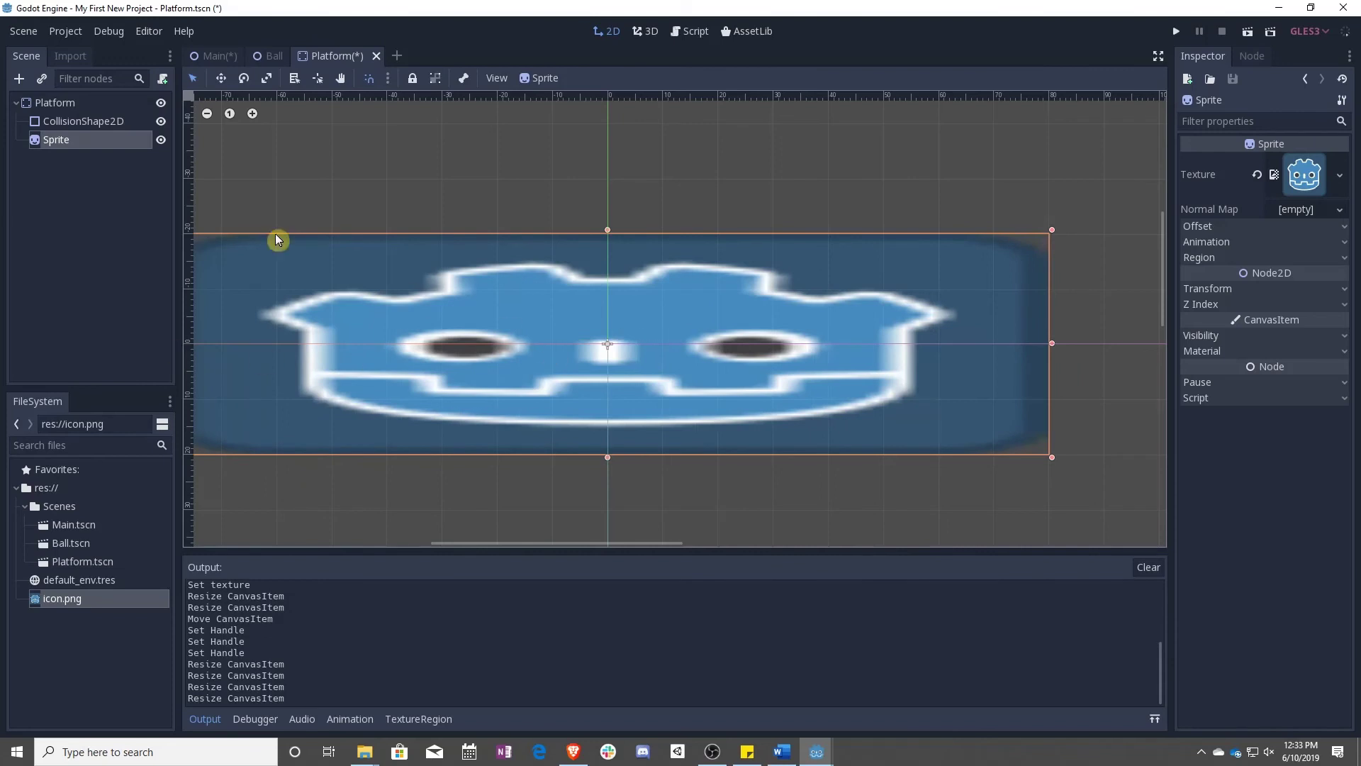
{"action": "left_click", "coordinate": [101, 123]}
{"action": "left_click_drag", "start_coordinate": [69, 140], "coordinate": [71, 115]}
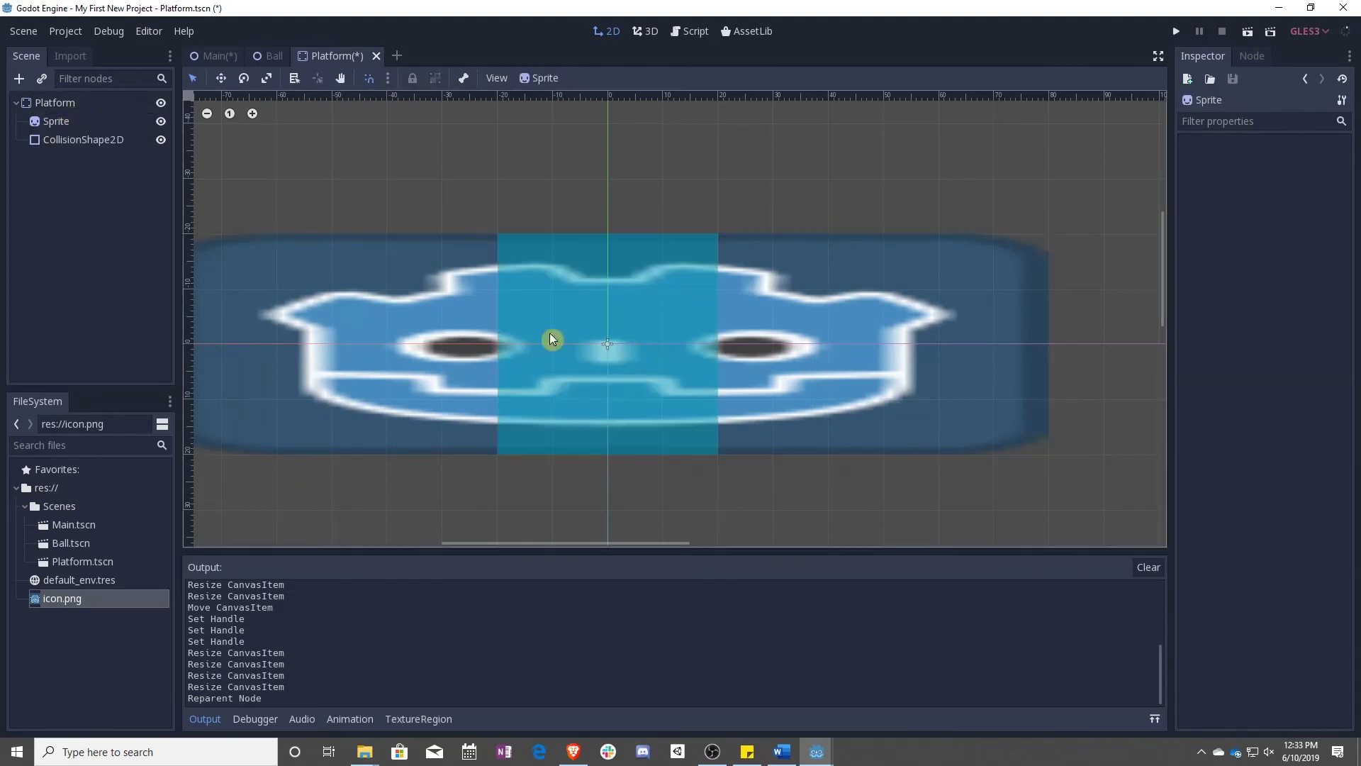
Widen the collision rectangle to span the whole sprite bar.
{"action": "left_click", "coordinate": [657, 388]}
{"action": "left_click_drag", "start_coordinate": [720, 345], "coordinate": [1048, 344]}
{"action": "scroll", "coordinate": [635, 340], "scroll_direction": "down", "scroll_amount": 2}
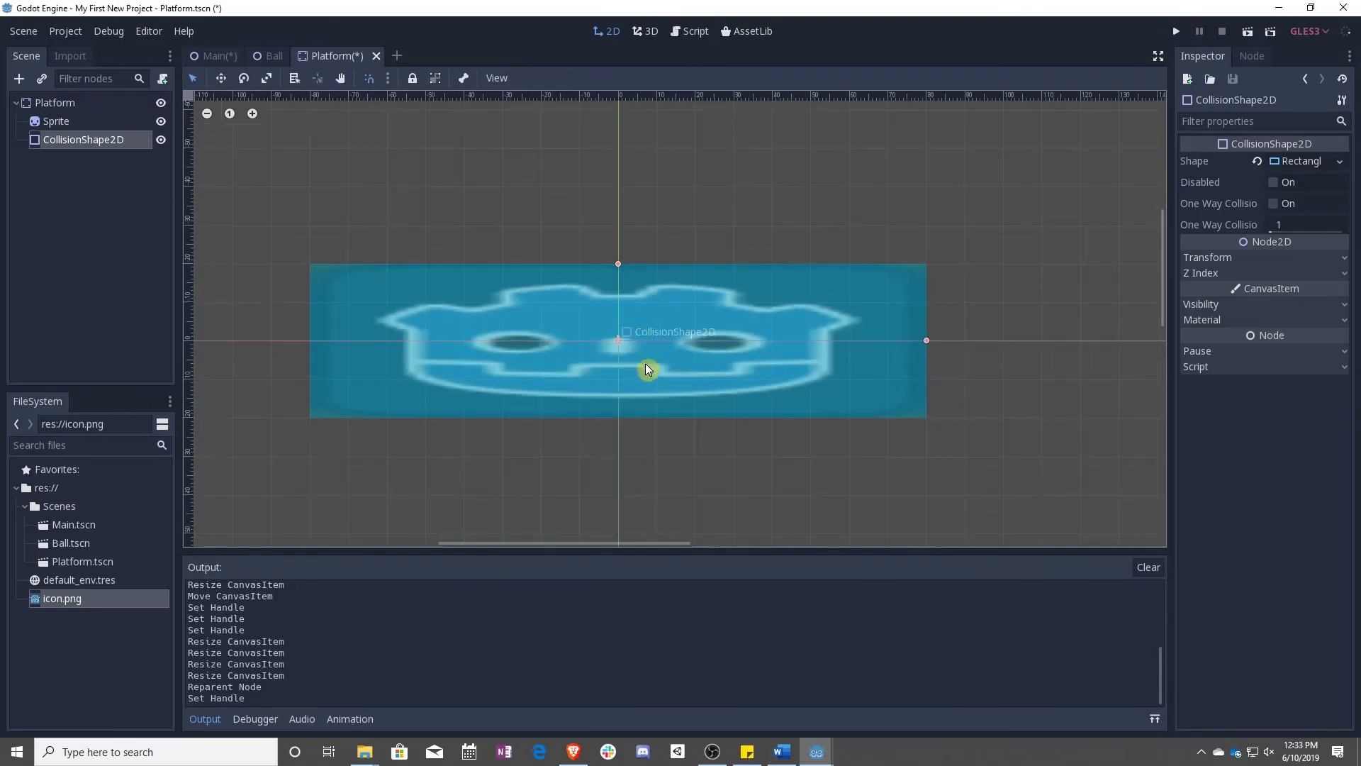
Save Platform, drag its instance below the Ball in Main, save, and run the game.
{"action": "key", "text": "ctrl+s"}
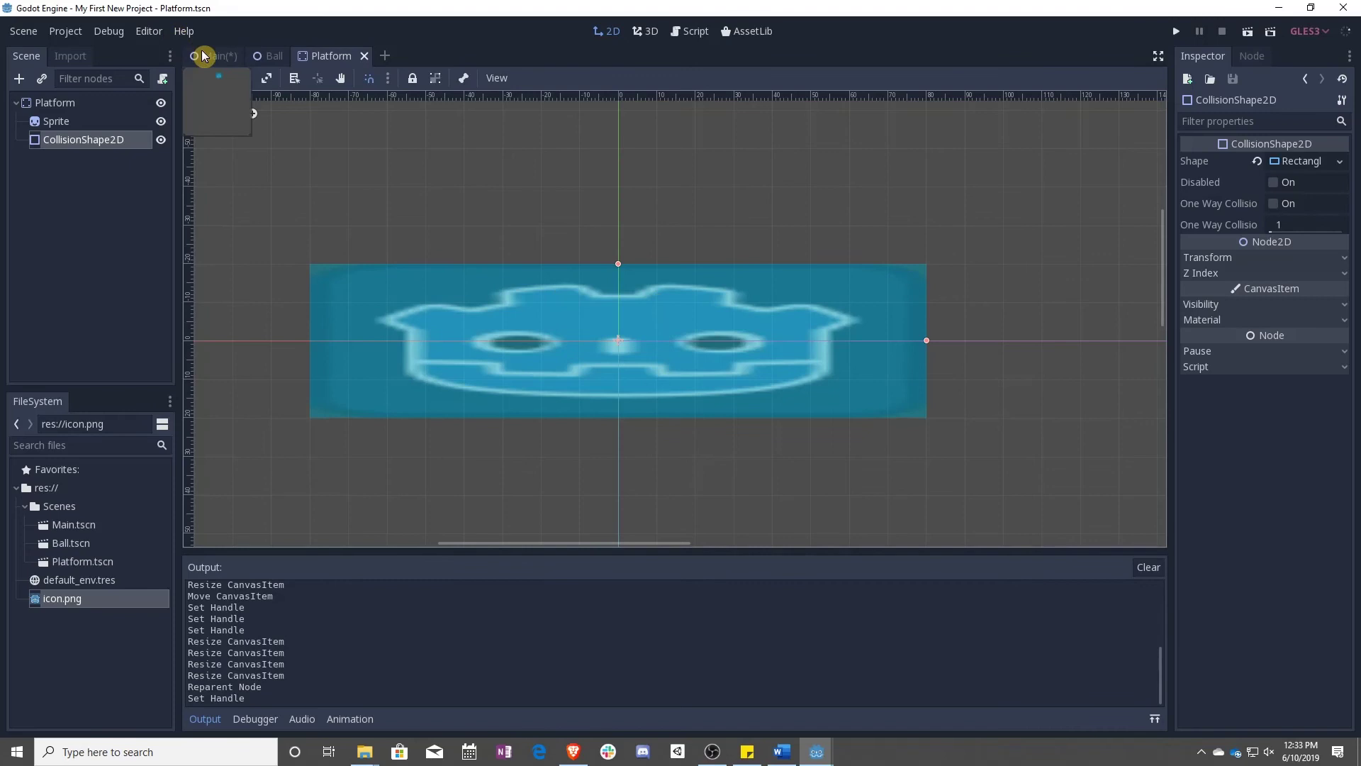
{"action": "left_click", "coordinate": [212, 55]}
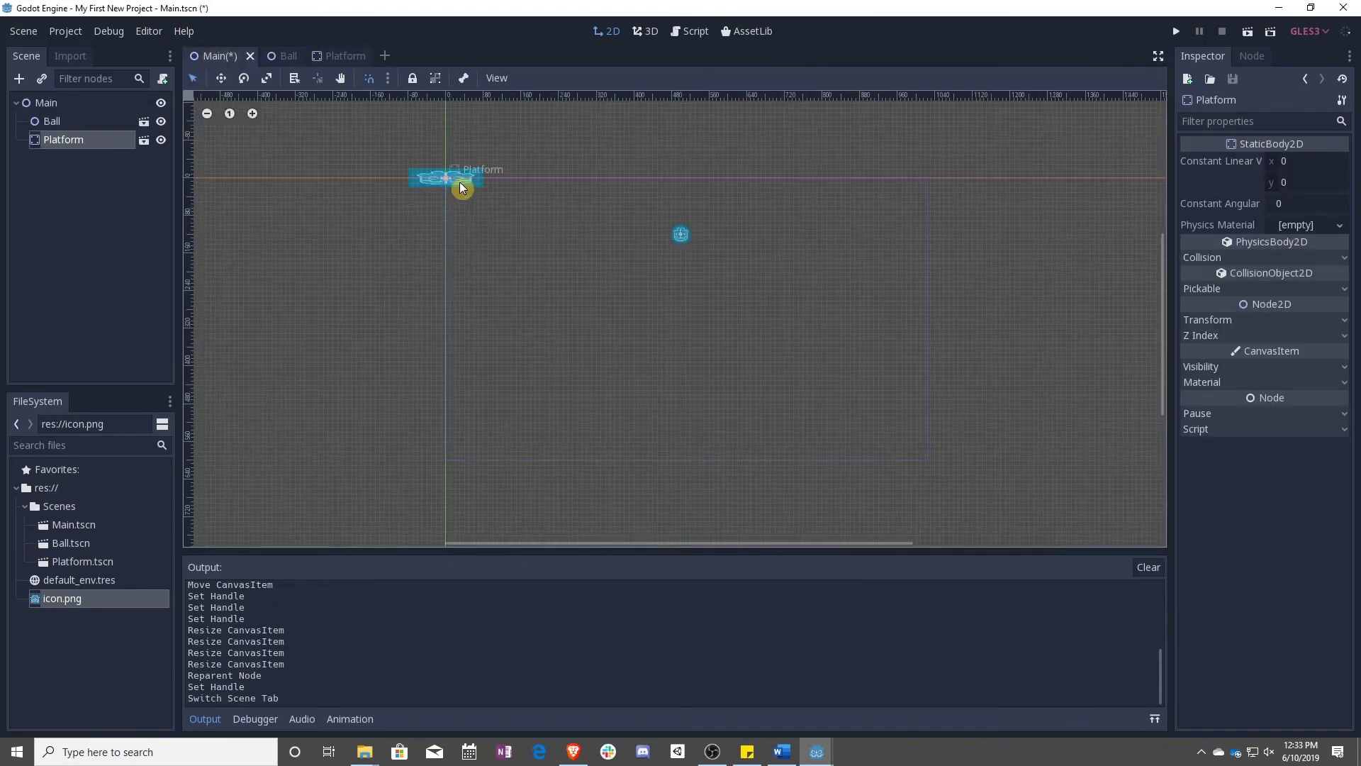
{"action": "left_click_drag", "start_coordinate": [464, 187], "coordinate": [705, 311]}
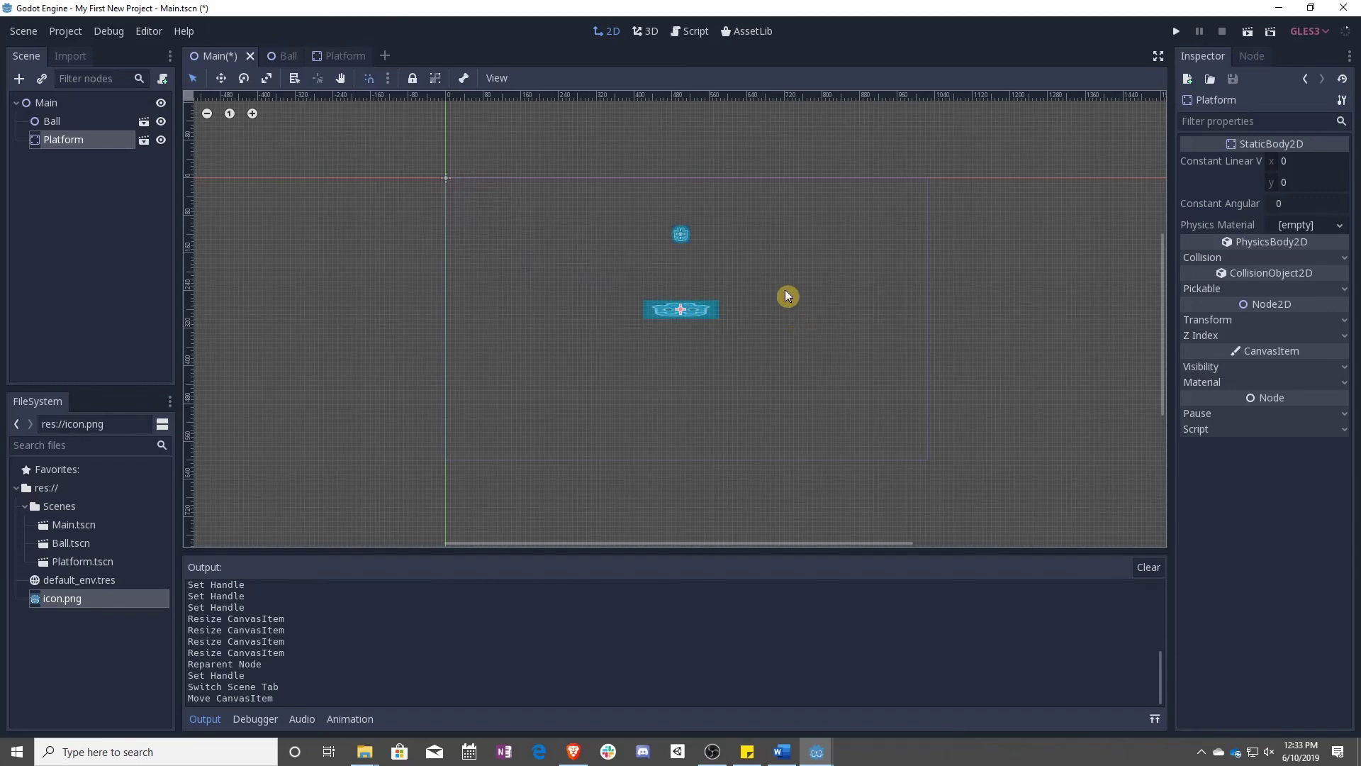
{"action": "key", "text": "ctrl+s"}
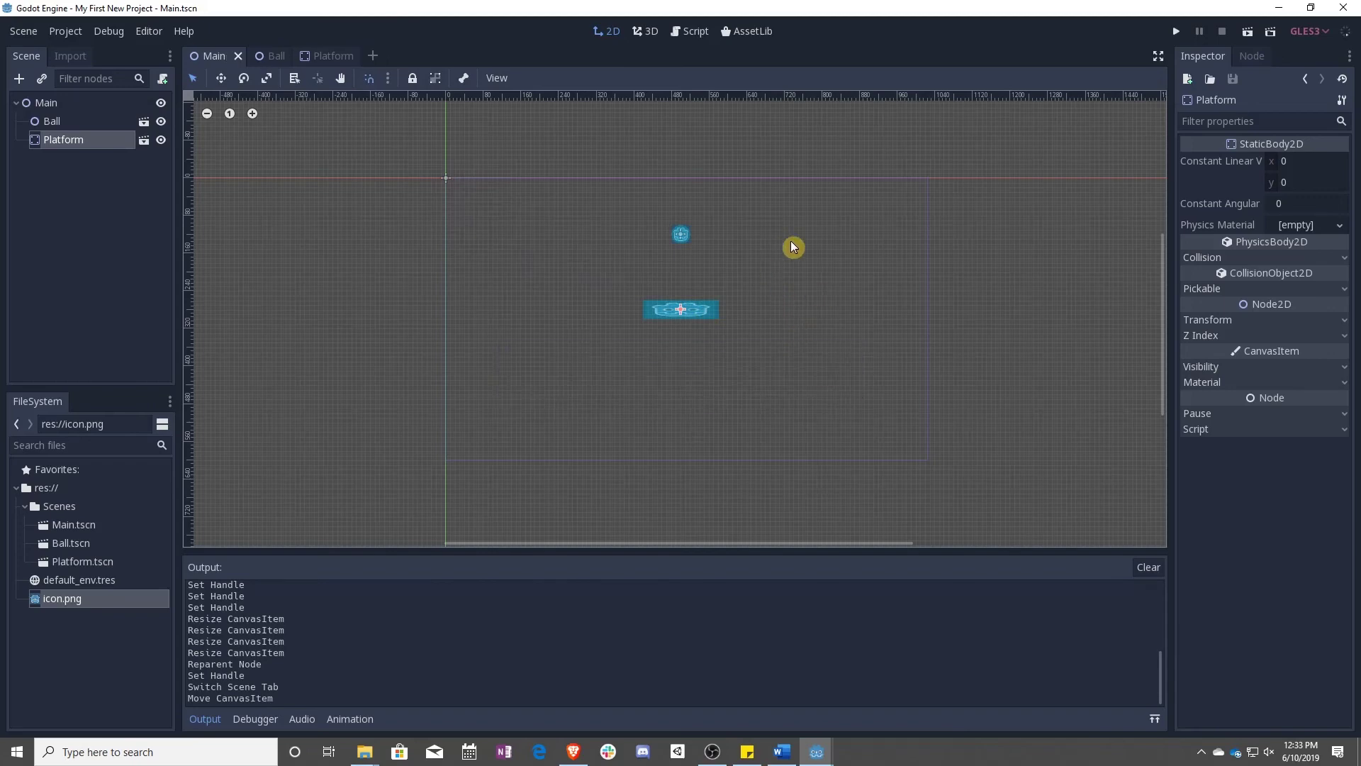
{"action": "left_click", "coordinate": [1178, 32]}
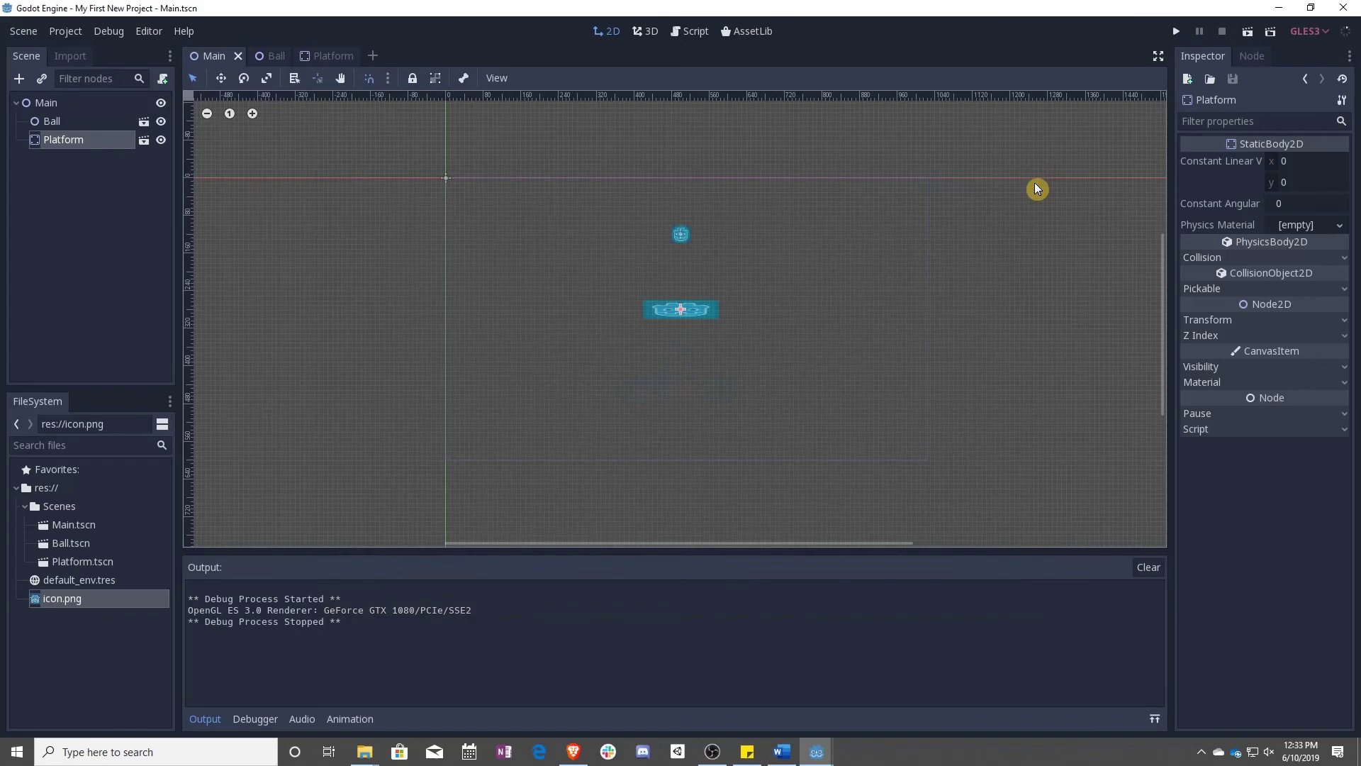
Rotate the Platform into a tilted slope beneath the ball and test-run the game.
{"action": "left_click", "coordinate": [243, 78]}
{"action": "left_click_drag", "start_coordinate": [750, 316], "coordinate": [742, 361]}
{"action": "left_click", "coordinate": [1177, 32]}
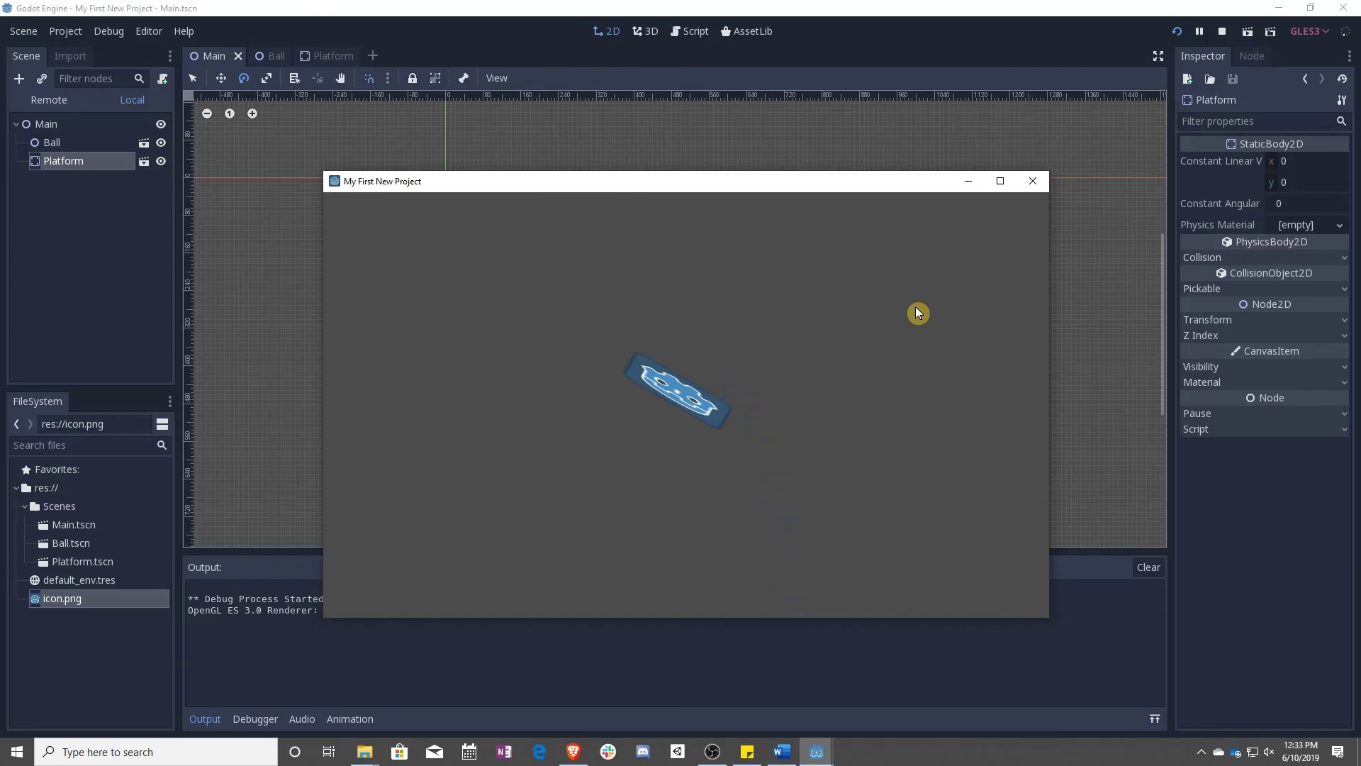
{"action": "left_click", "coordinate": [1033, 182]}
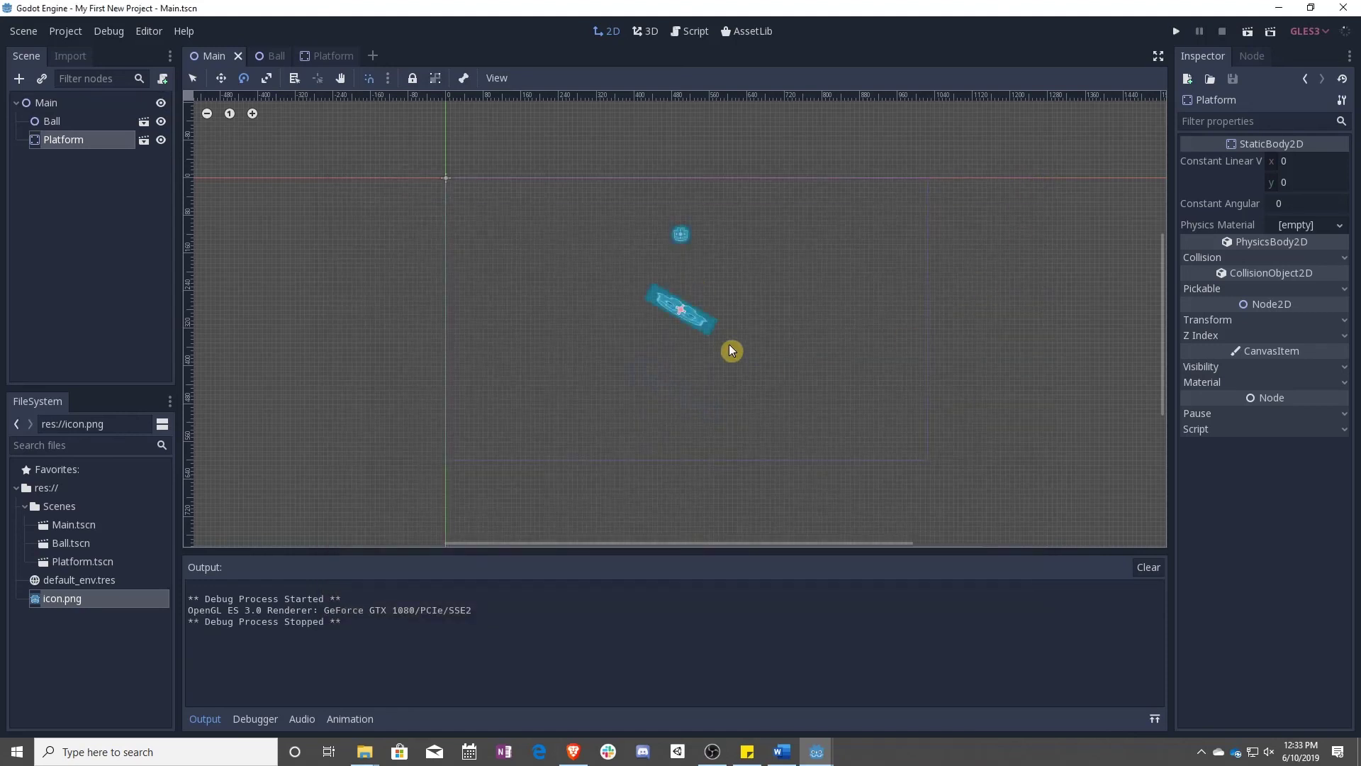